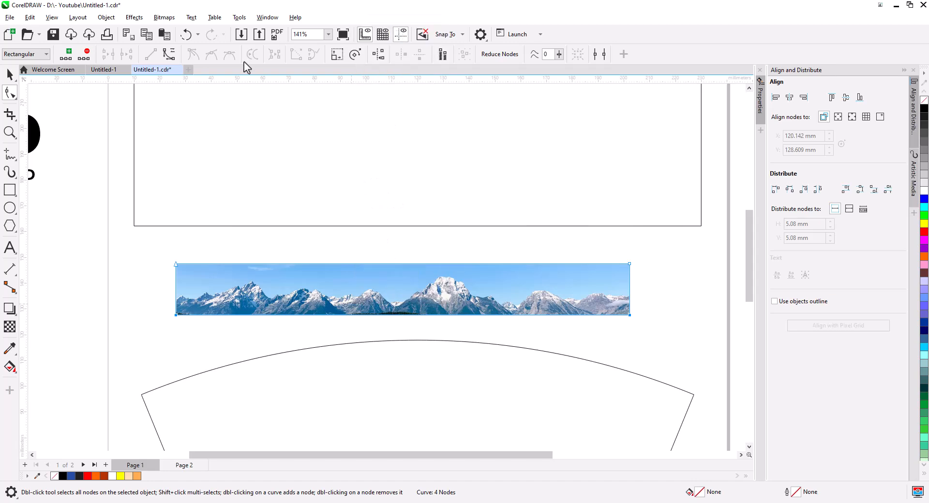
# Scale the mountain panorama up to about 227 mm wide and centre it horizontally on the rectangle above it
pyautogui.click(4, 75)
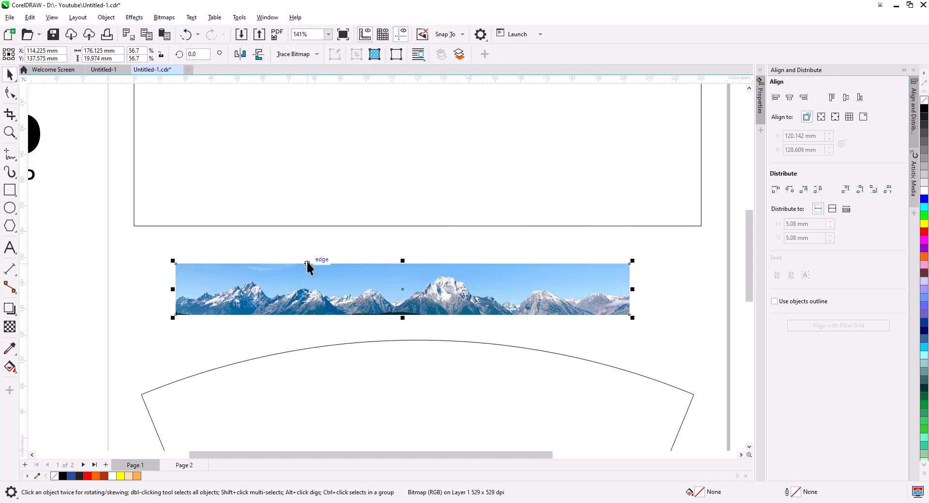
pyautogui.moveTo(633, 317); pyautogui.dragTo(699, 363)
pyautogui.keyDown('shift'); pyautogui.click(628, 207); pyautogui.keyUp('shift')
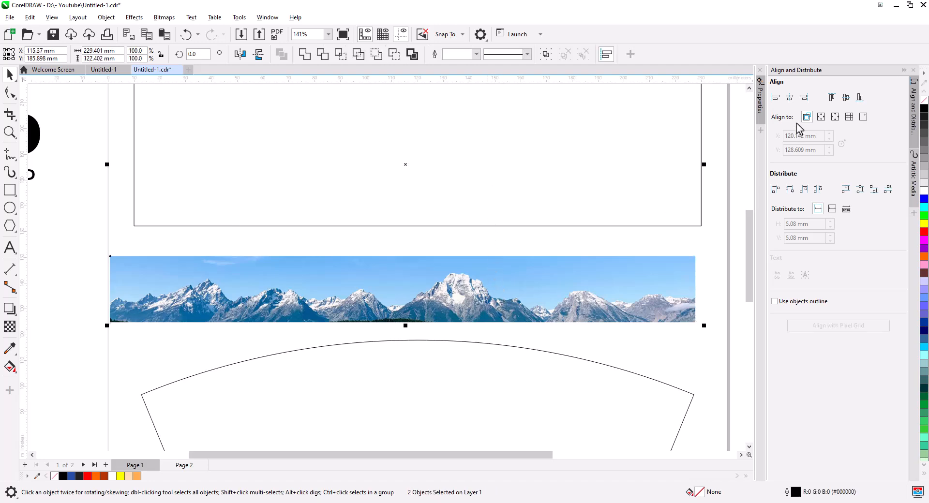
pyautogui.click(790, 98)
pyautogui.click(685, 348)
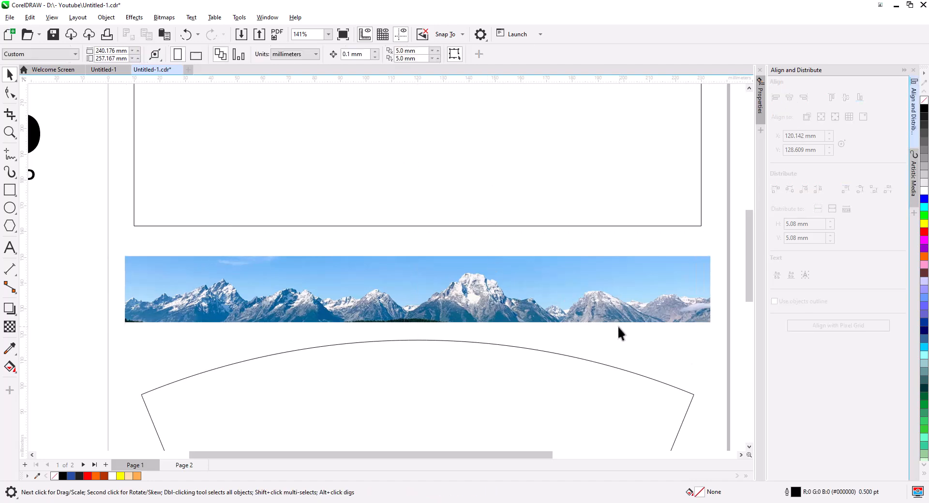
# Open the Image Adjustment Lab for the panorama bitmap and reset its adjustment settings
pyautogui.click(553, 294)
pyautogui.scroll(1, 515, 330)
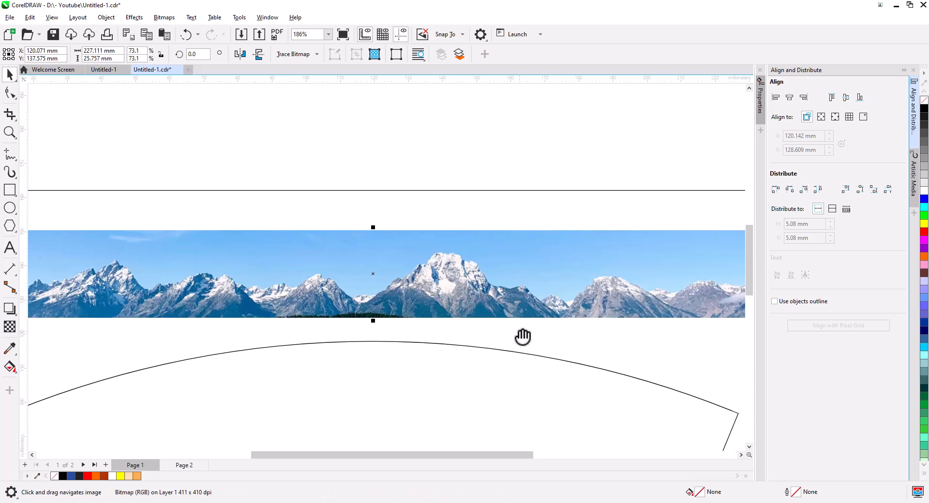
pyautogui.click(904, 71)
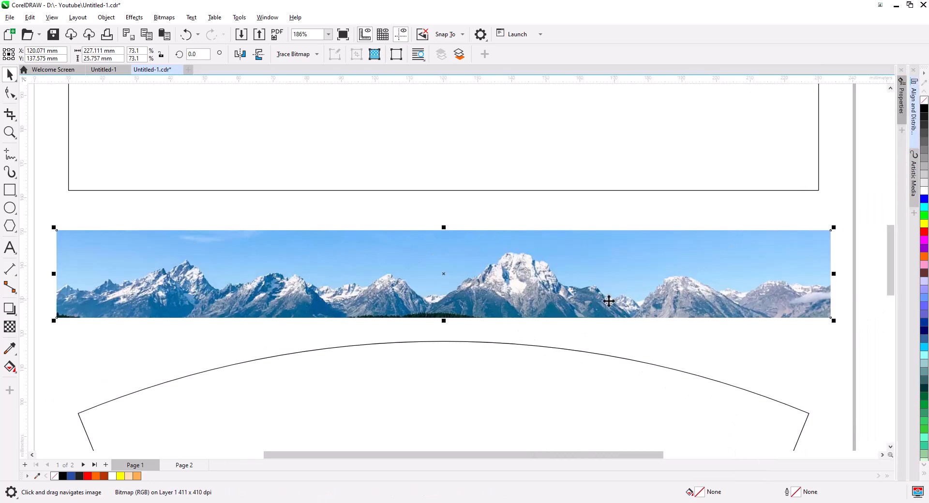
pyautogui.scroll(-1, 402, 256)
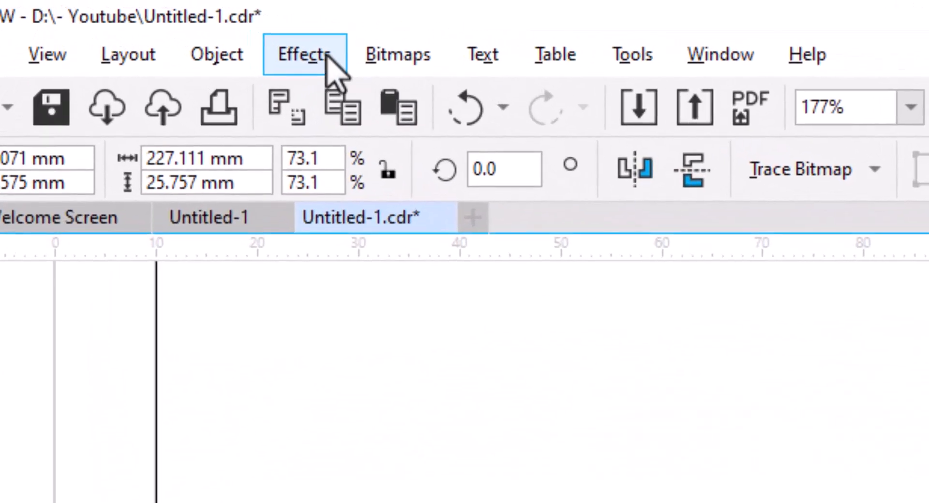
pyautogui.click(310, 55)
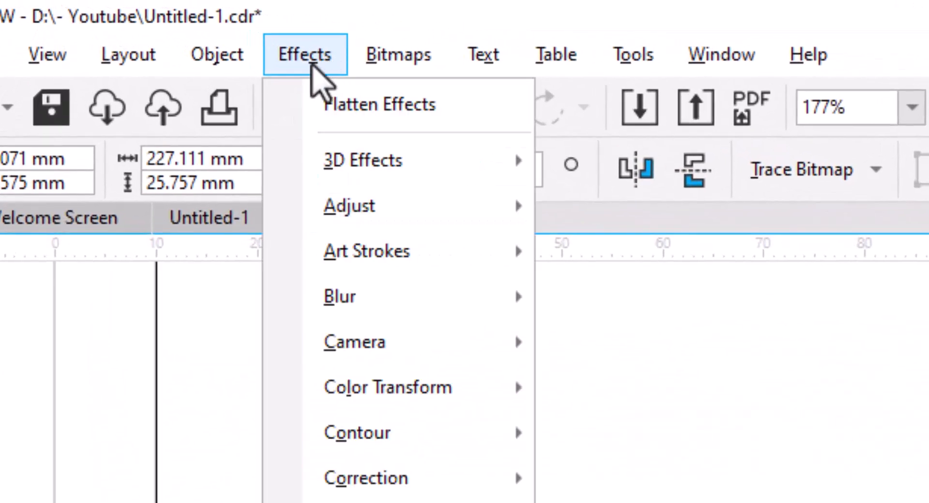
pyautogui.moveTo(416, 208)
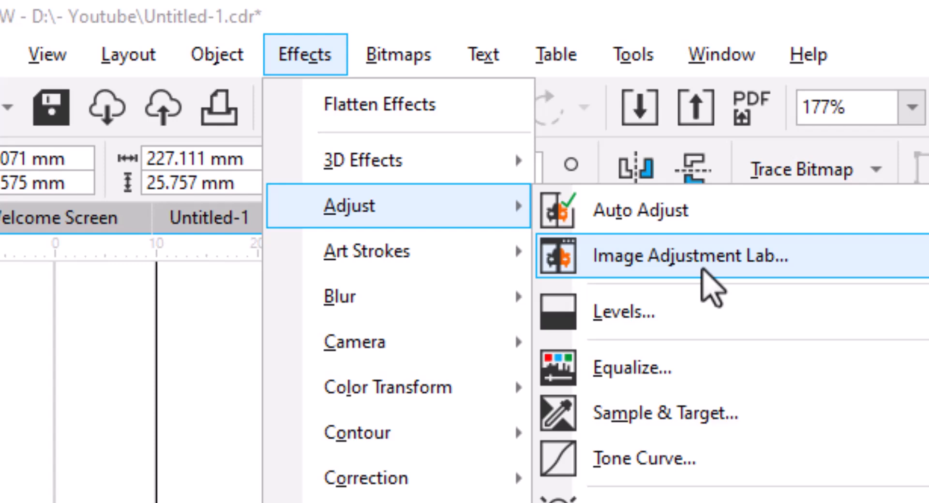
pyautogui.click(702, 272)
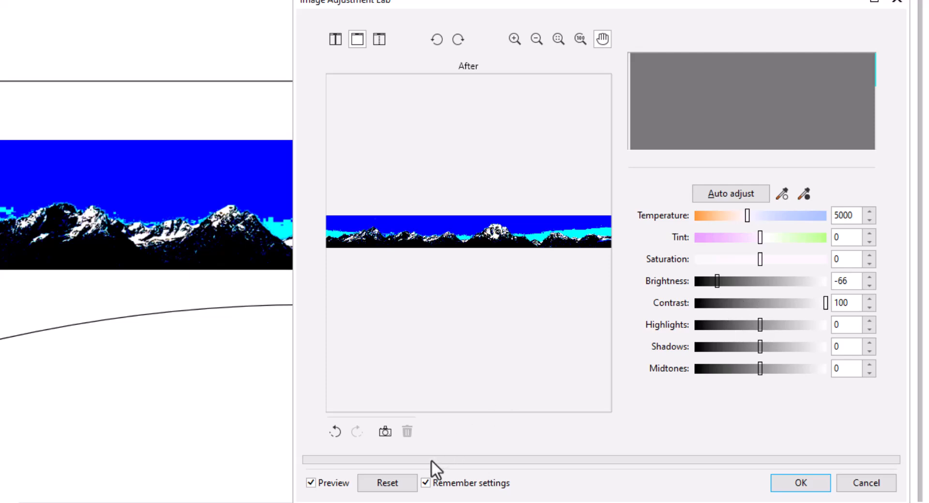
pyautogui.click(390, 483)
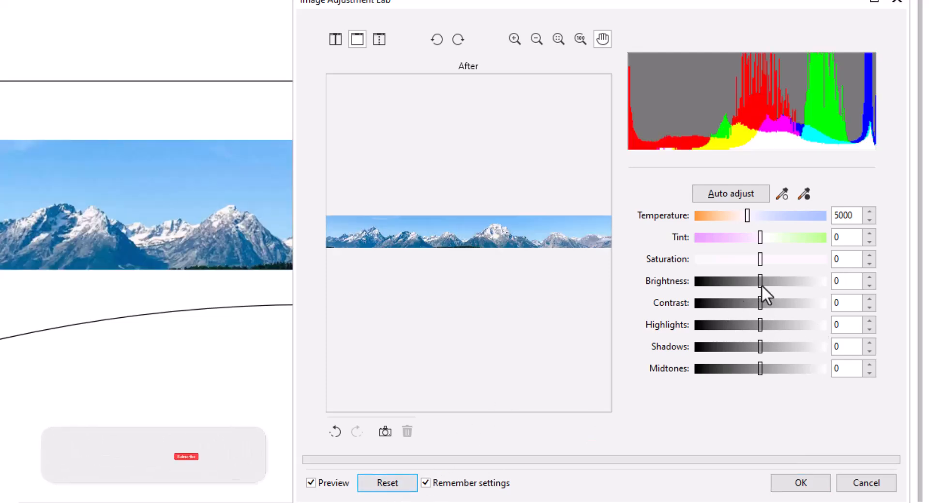
# Set the panorama's contrast to 100, strongly lower its brightness so the mountains turn black, and apply the adjustment
pyautogui.moveTo(759, 303); pyautogui.dragTo(813, 302)
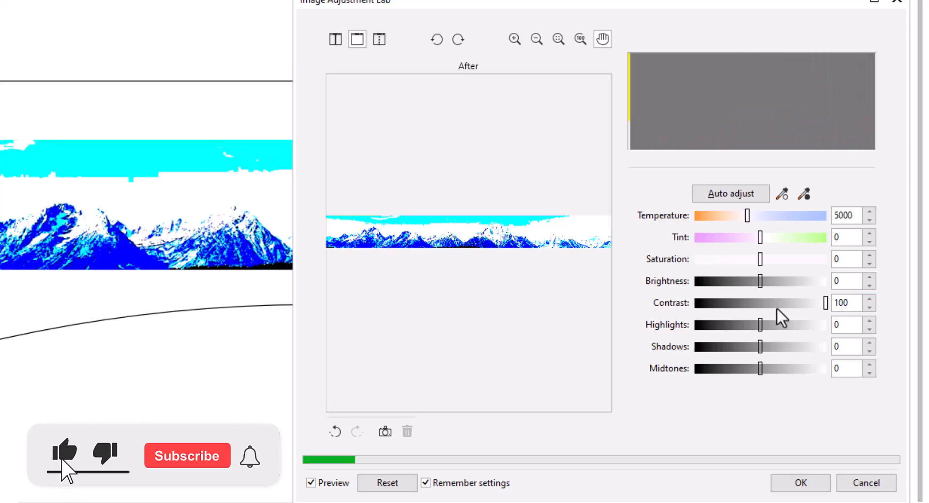
pyautogui.moveTo(757, 284); pyautogui.dragTo(698, 283)
pyautogui.click(800, 483)
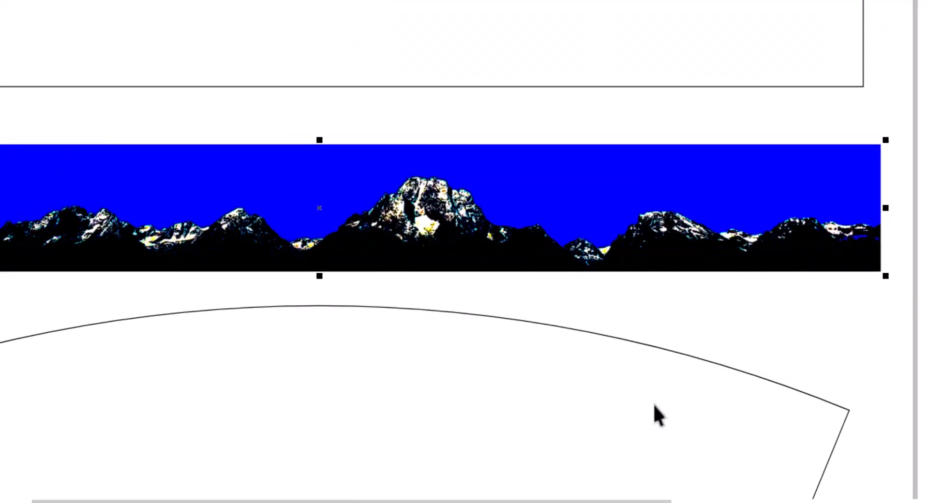
# Cut the high-contrast blue-and-black panorama from Page 1 and paste it onto Page 2
pyautogui.hotkey('ctrl', 'x')
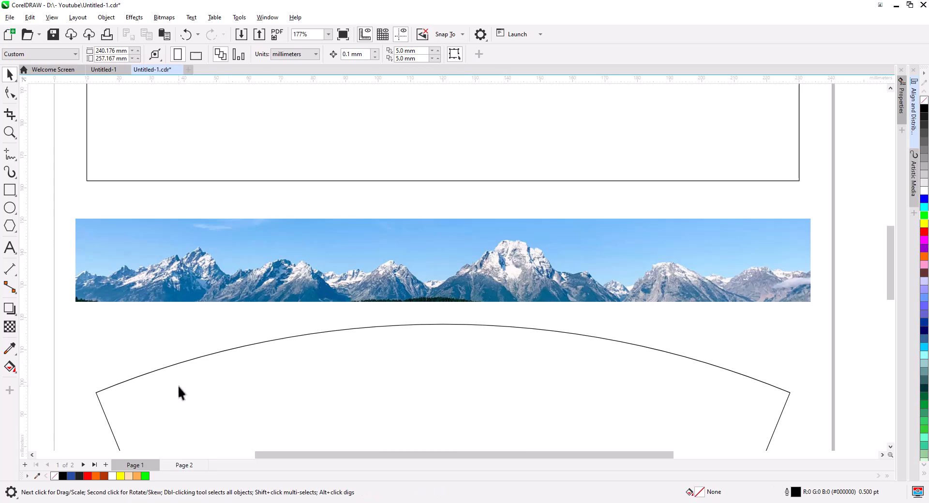
pyautogui.click(184, 465)
pyautogui.hotkey('ctrl', 'v')
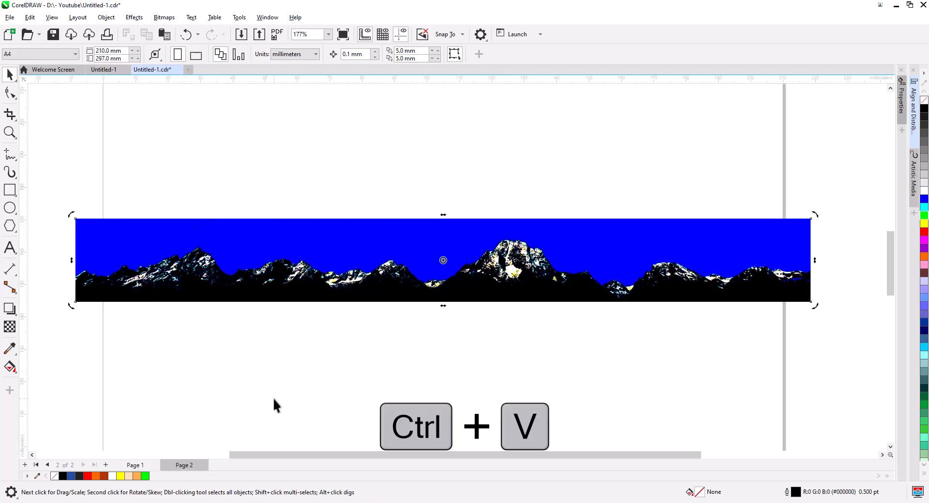
# Outline-trace the high-contrast panorama with the Low quality image type, automatically removing the background colour
pyautogui.rightClick(567, 269)
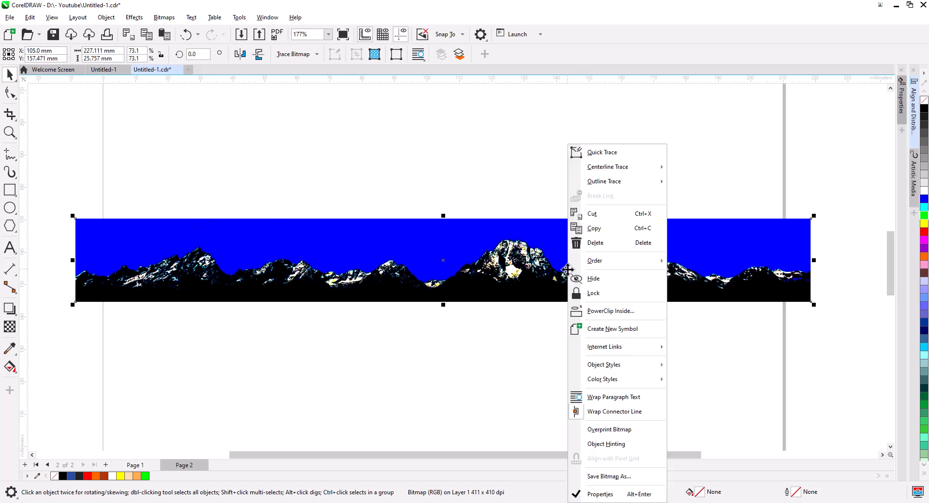
pyautogui.moveTo(626, 187)
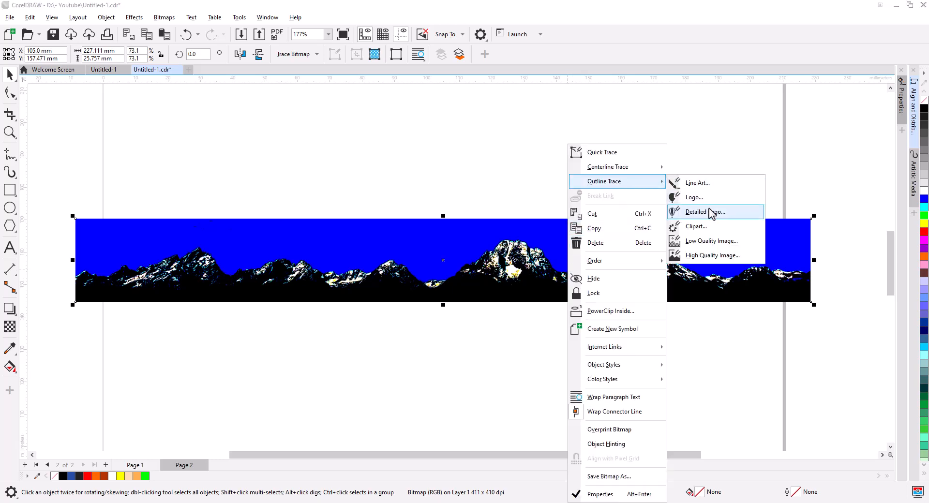
pyautogui.click(714, 241)
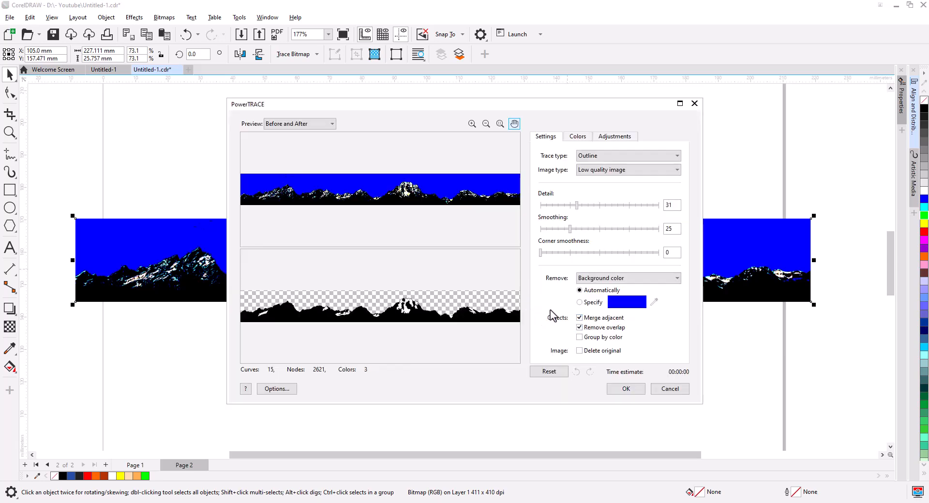
pyautogui.click(625, 388)
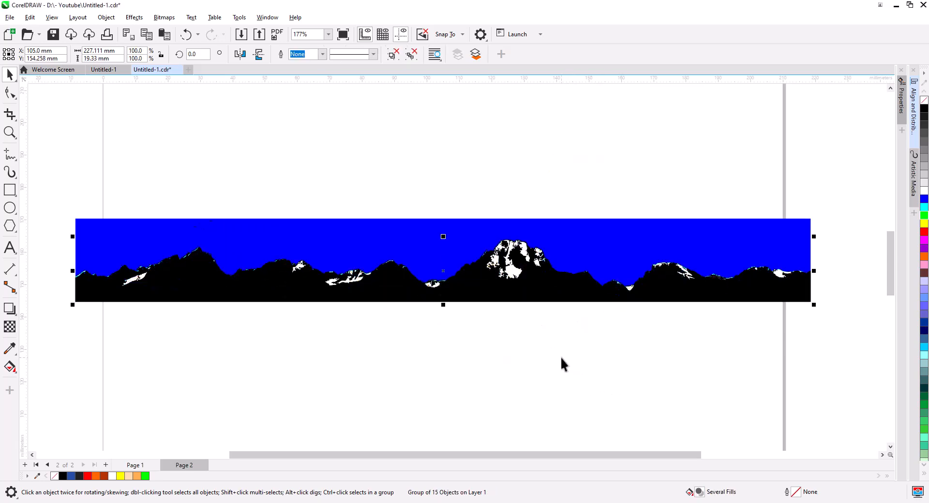
# Delete the original blue-sky bitmap behind the traced mountain silhouette
pyautogui.click(571, 338)
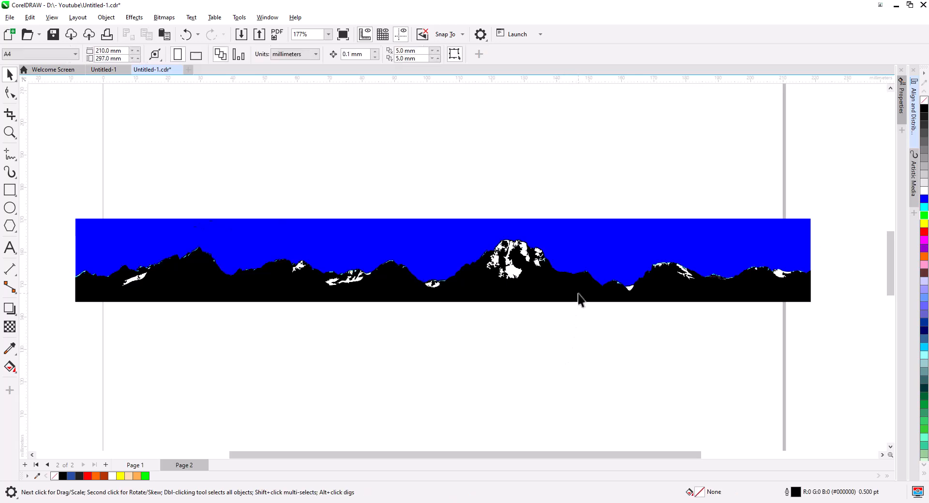
pyautogui.click(577, 263)
pyautogui.press('Delete')
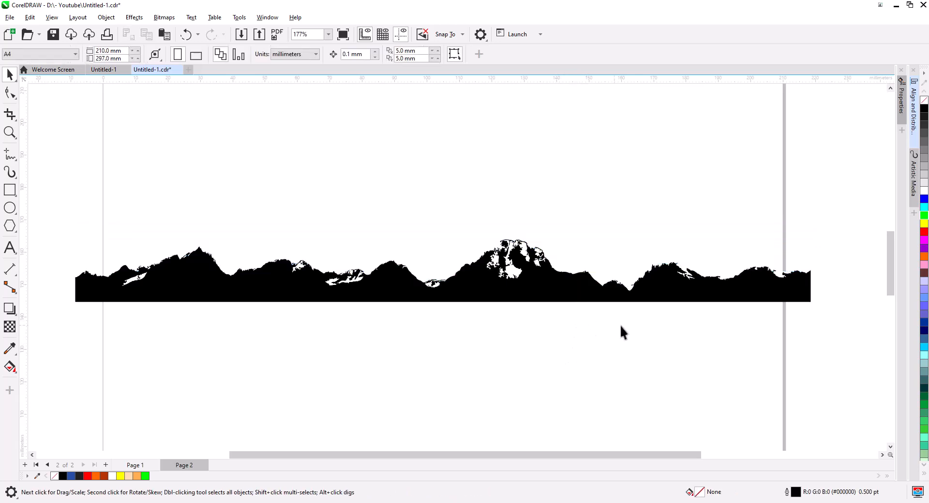
# Create a boundary curve around the traced mountain silhouette with the Boundary shaping command
pyautogui.moveTo(49, 203); pyautogui.dragTo(51, 204)
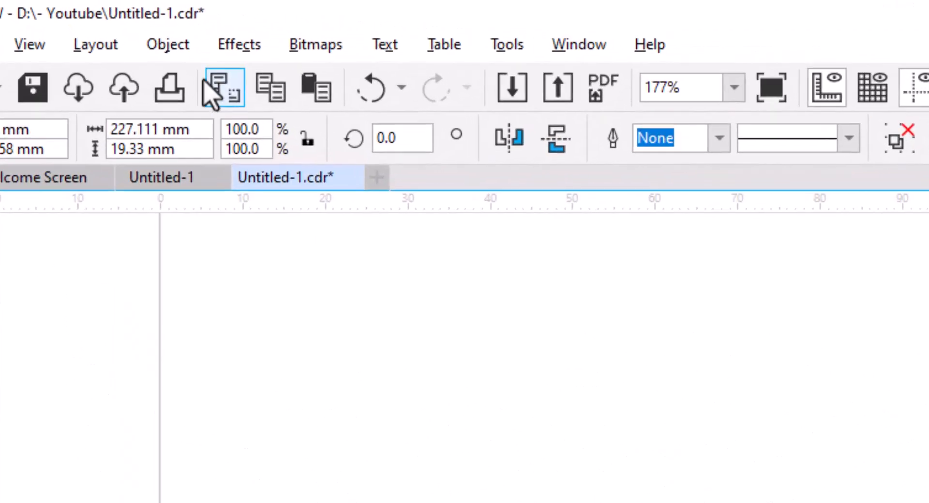
pyautogui.click(106, 17)
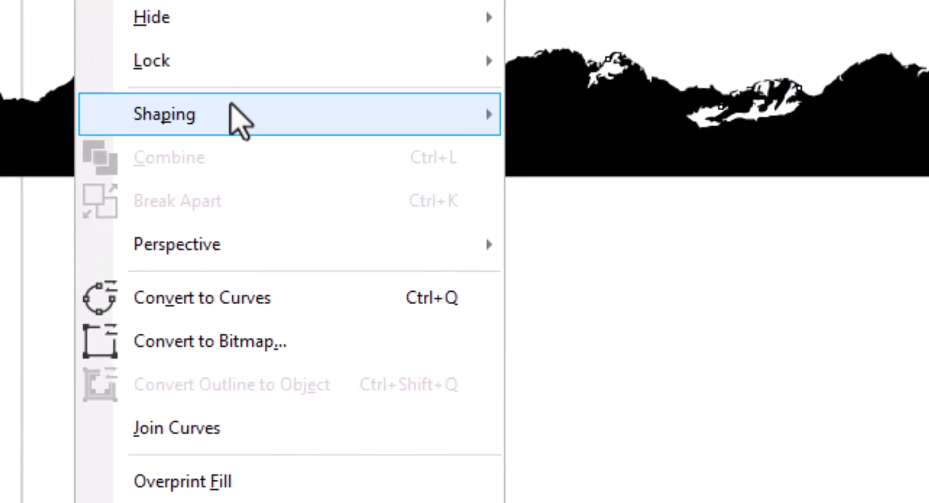
pyautogui.moveTo(431, 120)
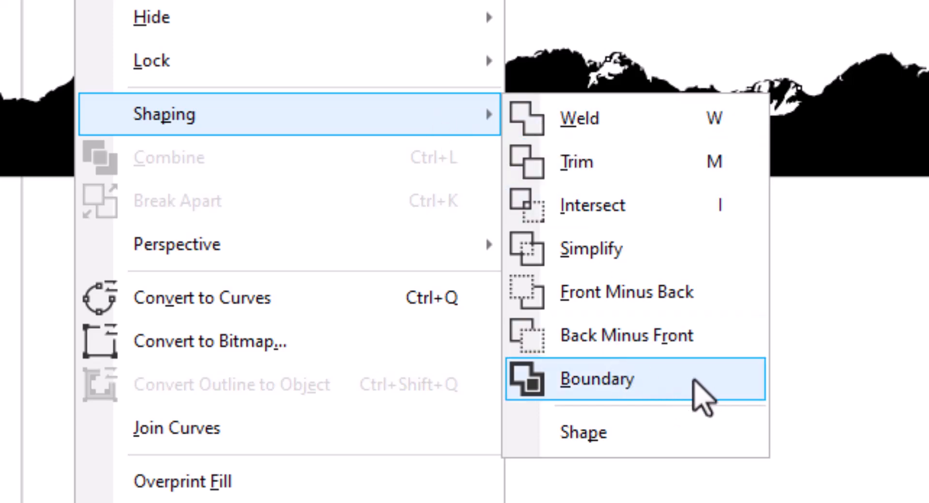
pyautogui.click(688, 386)
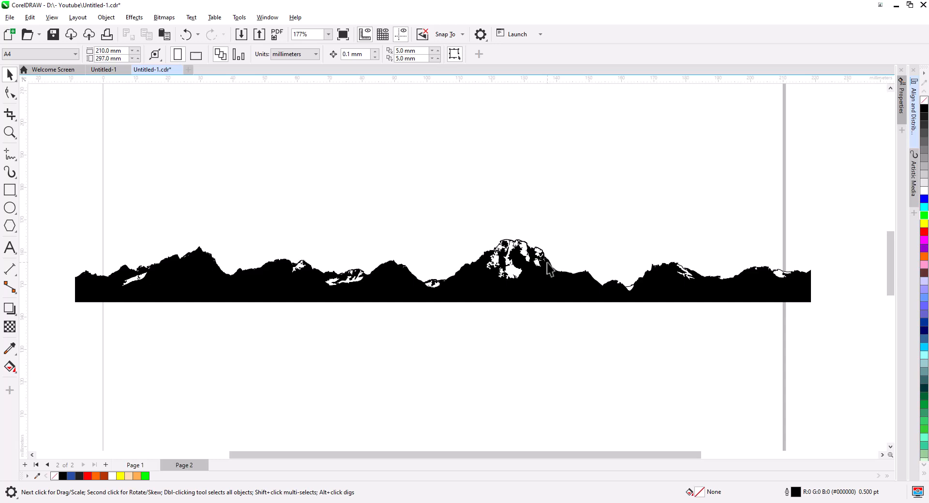
# Cut the mountain boundary curve from Page 2 and paste it over the original panorama photo on Page 1
pyautogui.moveTo(547, 265); pyautogui.dragTo(545, 213)
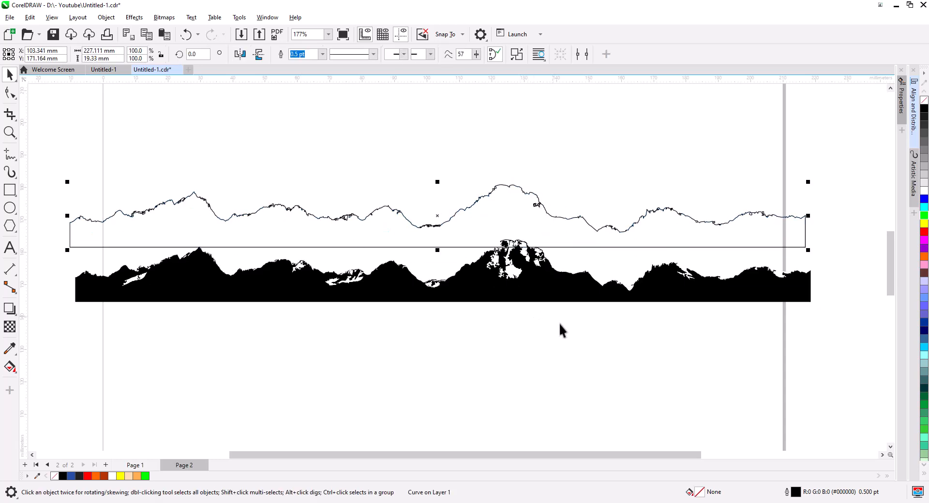
pyautogui.hotkey('ctrl', 'z')
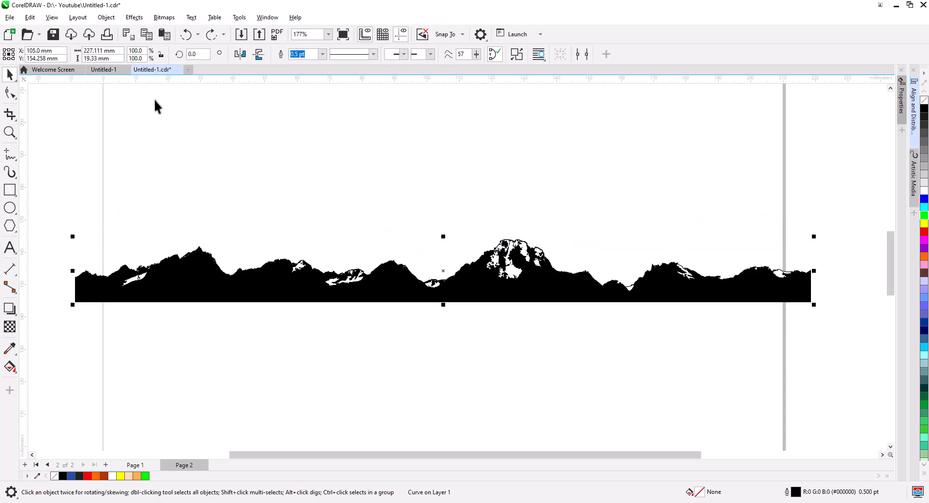
pyautogui.click(138, 465)
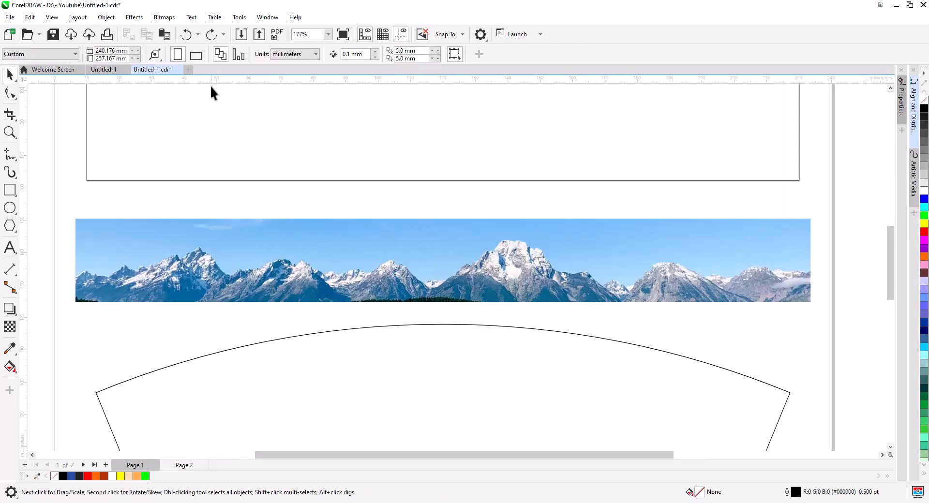
pyautogui.click(165, 37)
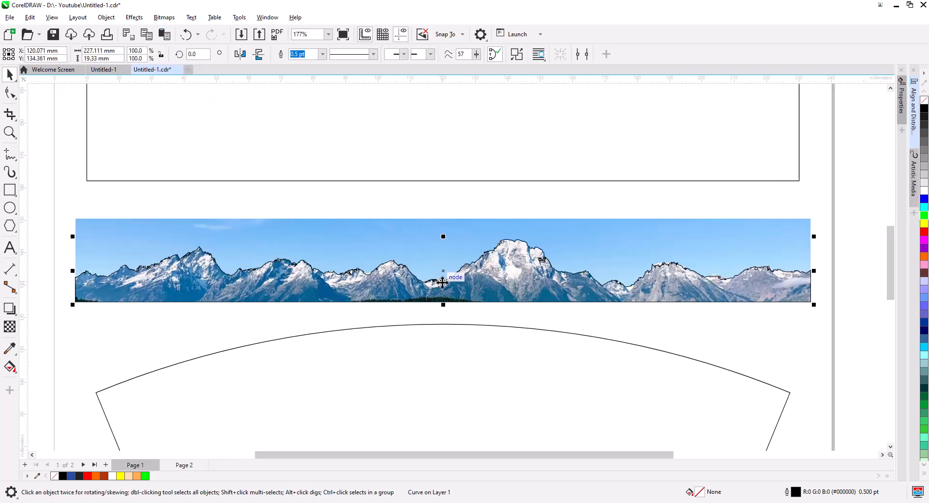
# Delete the jagged outline nodes along the snowy crest of the peak to the right of the main mountain
pyautogui.scroll(4, 442, 283)
pyautogui.moveTo(576, 272); pyautogui.dragTo(272, 317)
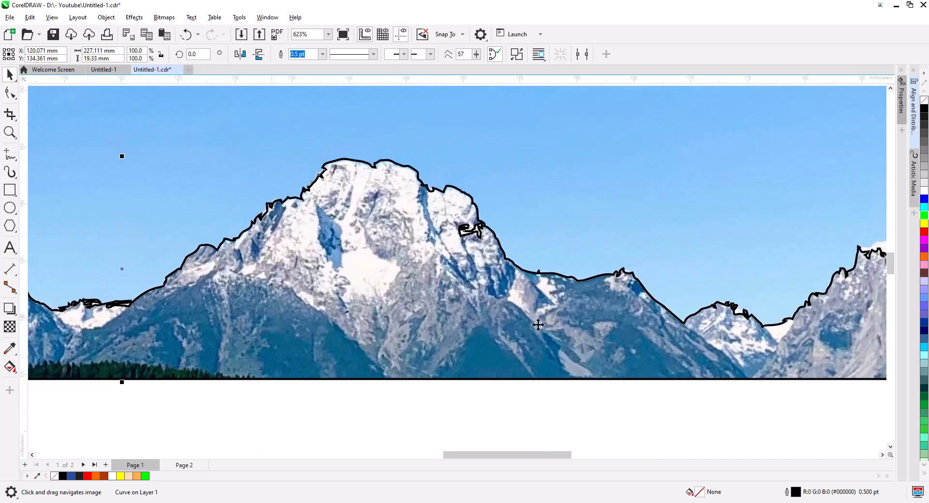
pyautogui.moveTo(573, 291); pyautogui.dragTo(358, 326)
pyautogui.scroll(2, 669, 290)
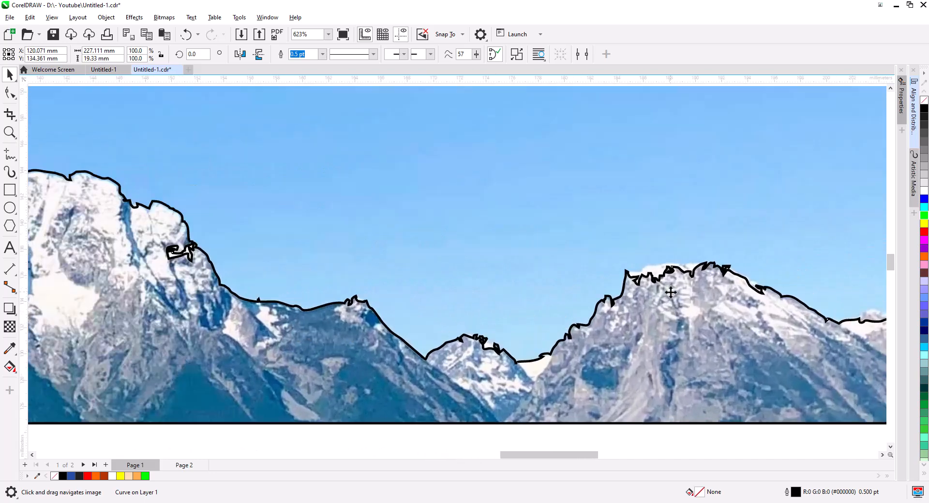
pyautogui.moveTo(694, 297); pyautogui.dragTo(577, 340)
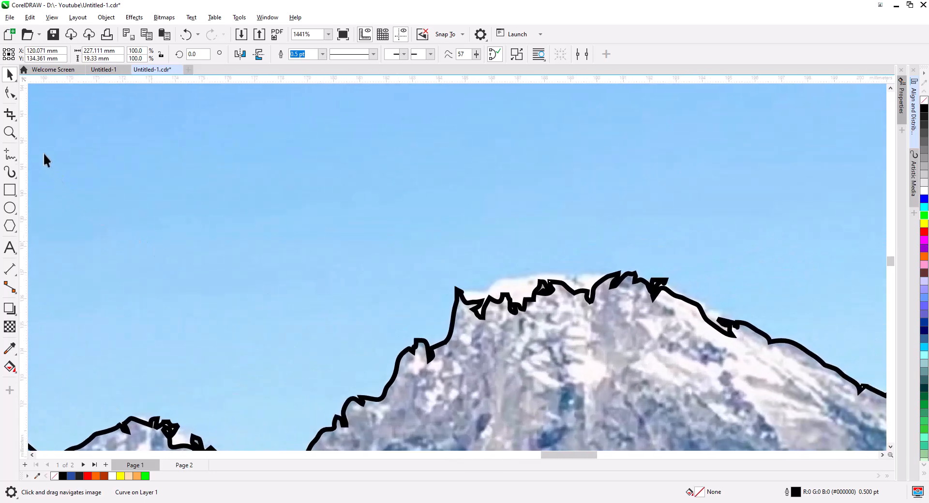
pyautogui.click(12, 95)
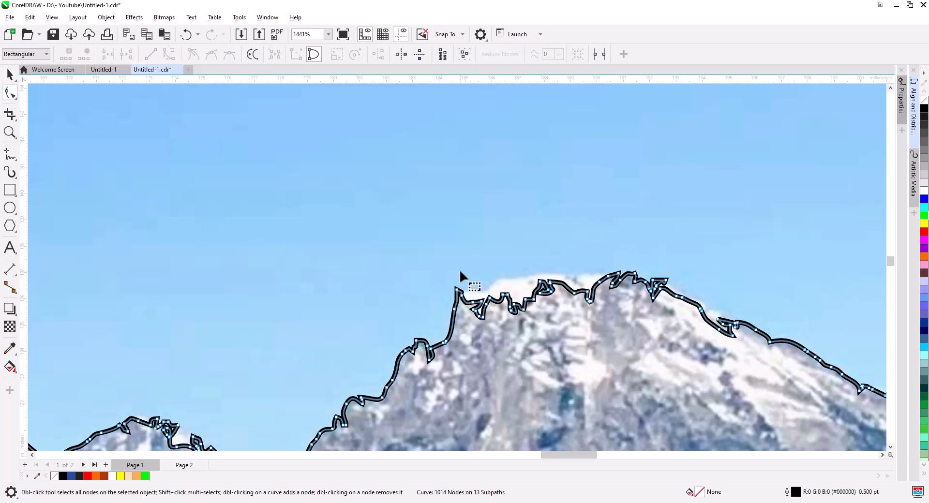
pyautogui.moveTo(641, 343); pyautogui.dragTo(641, 345)
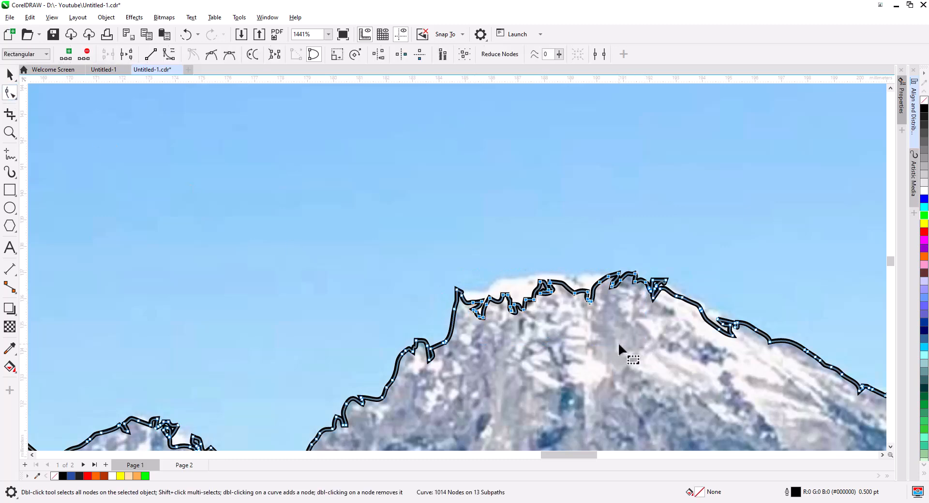
pyautogui.press('Delete')
# Bend the crest's outline to follow the snow, delete the excess nodes down its right slope, and add nodes to refine the curve
pyautogui.moveTo(484, 319); pyautogui.dragTo(512, 262)
pyautogui.moveTo(643, 269); pyautogui.dragTo(733, 355)
pyautogui.press('Delete')
pyautogui.moveTo(470, 287); pyautogui.dragTo(482, 289)
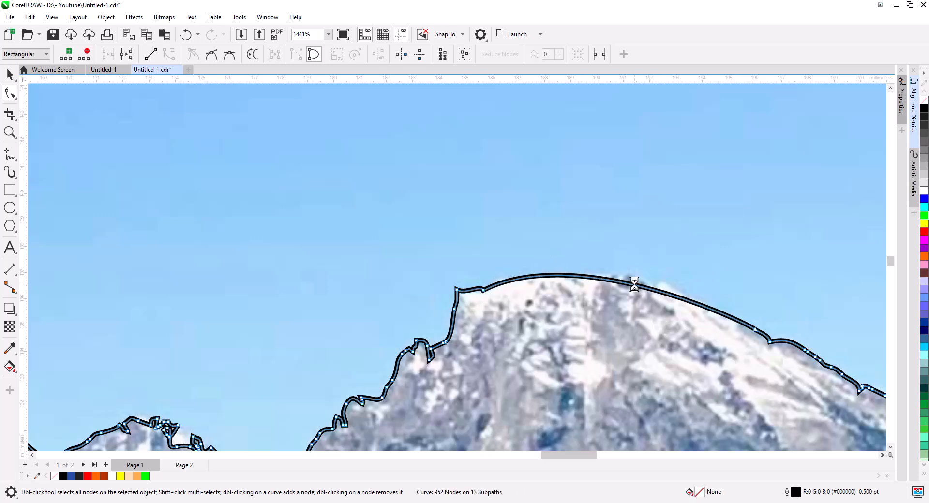
pyautogui.doubleClick(634, 280)
pyautogui.doubleClick(574, 275)
# Fit the outline to the snowy bump right of the snow-covered peak, deleting the jagged nodes in the adjoining saddle and bending the curve to fit
pyautogui.moveTo(870, 392)
pyautogui.mouseDown()
pyautogui.moveTo(538, 355)
pyautogui.moveTo(415, 357)
pyautogui.mouseUp()
pyautogui.scroll(2, 537, 355)
pyautogui.moveTo(371, 340); pyautogui.dragTo(380, 305)
pyautogui.moveTo(385, 334); pyautogui.dragTo(417, 306)
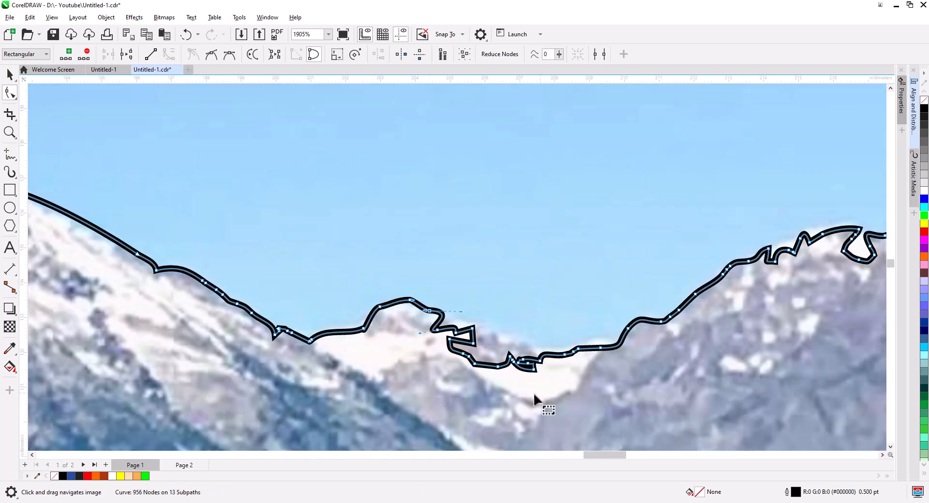
pyautogui.moveTo(534, 394); pyautogui.dragTo(433, 317)
pyautogui.press('Delete')
pyautogui.moveTo(538, 360); pyautogui.dragTo(532, 339)
# Delete the tangled outline nodes on the far-right peak and along its ridge toward the photo's right edge
pyautogui.moveTo(841, 274); pyautogui.dragTo(424, 317)
pyautogui.moveTo(473, 264); pyautogui.dragTo(417, 317)
pyautogui.press('Delete')
pyautogui.press('Delete')
pyautogui.moveTo(565, 287); pyautogui.dragTo(279, 300)
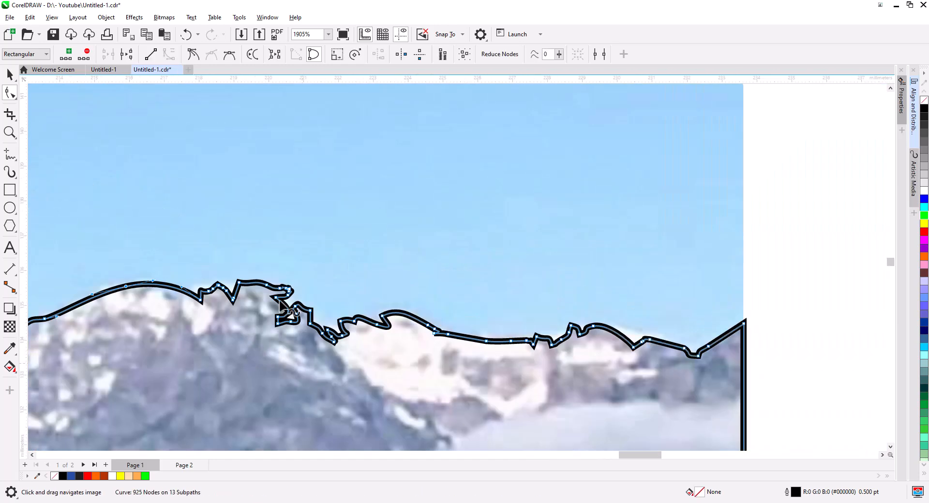
pyautogui.moveTo(263, 271); pyautogui.dragTo(319, 333)
pyautogui.press('Delete')
pyautogui.moveTo(654, 366); pyautogui.dragTo(603, 342)
# Delete the stray outline nodes beside the deep snowy notch to the left of the right-hand snowy peak
pyautogui.scroll(-4, 603, 342)
pyautogui.moveTo(145, 368); pyautogui.dragTo(460, 388)
pyautogui.scroll(5, 581, 290)
pyautogui.press('Delete')
pyautogui.moveTo(506, 246); pyautogui.dragTo(561, 305)
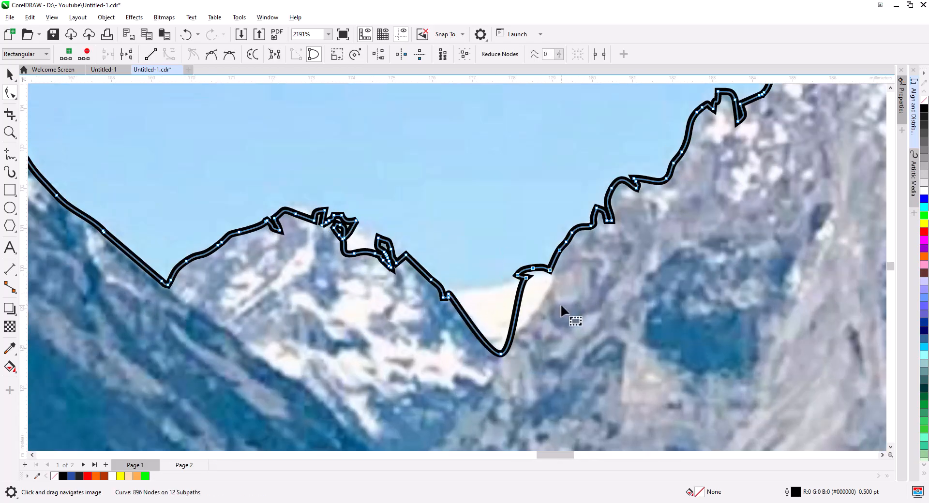
pyautogui.press('Delete')
# Delete the knotted nodes across the small snowy peak left of the notch and bend the outline over its top
pyautogui.scroll(2, 435, 273)
pyautogui.moveTo(375, 224); pyautogui.dragTo(503, 307)
pyautogui.press('Delete')
pyautogui.scroll(2, 346, 241)
pyautogui.moveTo(353, 247); pyautogui.dragTo(396, 278)
pyautogui.press('Delete')
pyautogui.moveTo(381, 257); pyautogui.dragTo(359, 253)
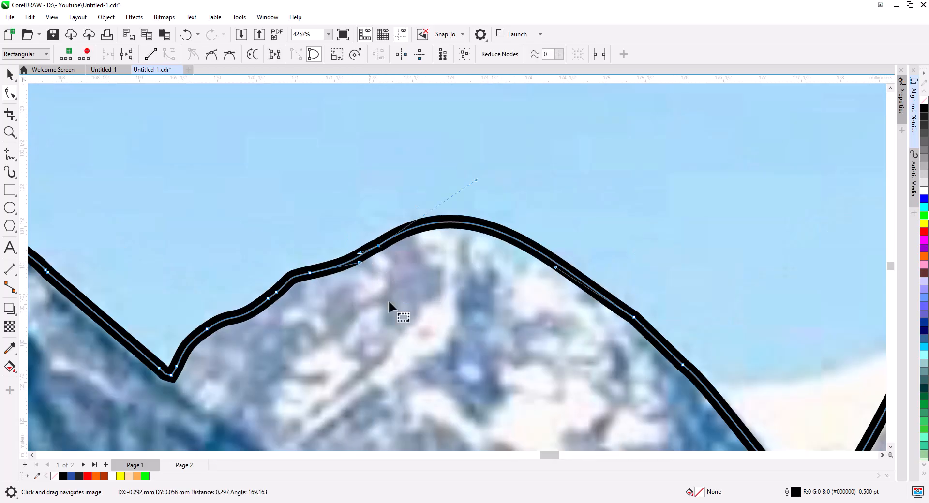
# Delete the excess outline nodes along the ridge between the small snowy peak and the central peak
pyautogui.scroll(-2, 388, 300)
pyautogui.moveTo(164, 218); pyautogui.dragTo(600, 377)
pyautogui.press('Delete')
pyautogui.moveTo(165, 309); pyautogui.dragTo(537, 316)
pyautogui.moveTo(241, 184); pyautogui.dragTo(520, 407)
pyautogui.press('Delete')
# Delete the looping node on the central peak's right slope and the jagged nodes across its summit
pyautogui.scroll(-1, 396, 196)
pyautogui.moveTo(598, 353); pyautogui.dragTo(527, 317)
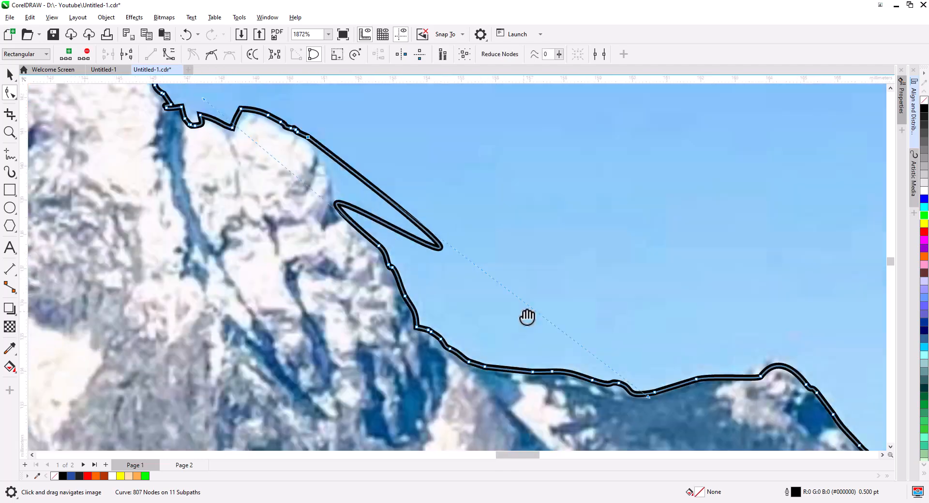
pyautogui.press('Delete')
pyautogui.moveTo(202, 96); pyautogui.dragTo(347, 260)
pyautogui.moveTo(355, 295); pyautogui.dragTo(574, 323)
pyautogui.press('Delete')
# Delete the jagged nodes on the central peak's left slope, leaving one clean outline segment there
pyautogui.moveTo(212, 339); pyautogui.dragTo(574, 221)
pyautogui.moveTo(453, 218); pyautogui.dragTo(357, 321)
pyautogui.press('Delete')
pyautogui.click(448, 238)
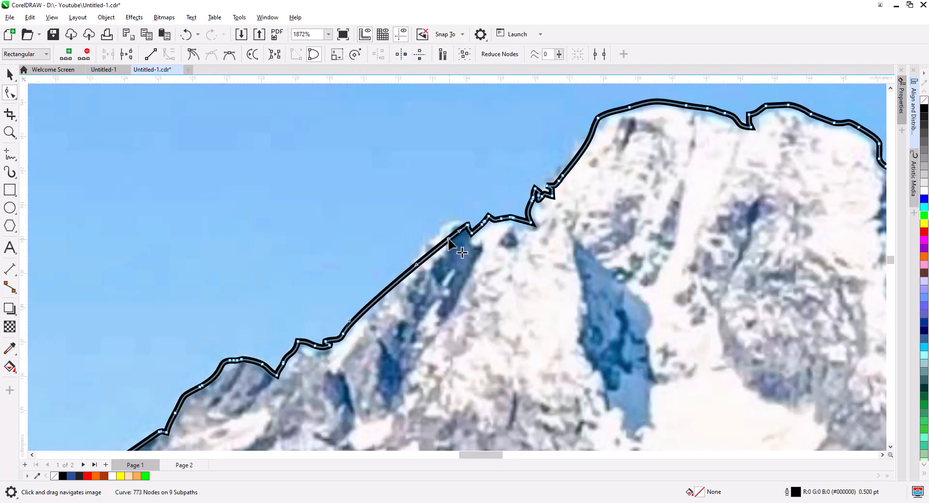
# Shape the outline through the valley left of the central peak by moving nodes, deleting the excess ones and adjusting the curve handles
pyautogui.moveTo(208, 421); pyautogui.dragTo(748, 129)
pyautogui.moveTo(350, 265); pyautogui.dragTo(382, 313)
pyautogui.moveTo(513, 257); pyautogui.dragTo(465, 316)
pyautogui.moveTo(414, 297); pyautogui.dragTo(566, 220)
pyautogui.press('Delete')
pyautogui.moveTo(342, 213); pyautogui.dragTo(520, 290)
pyautogui.press('Delete')
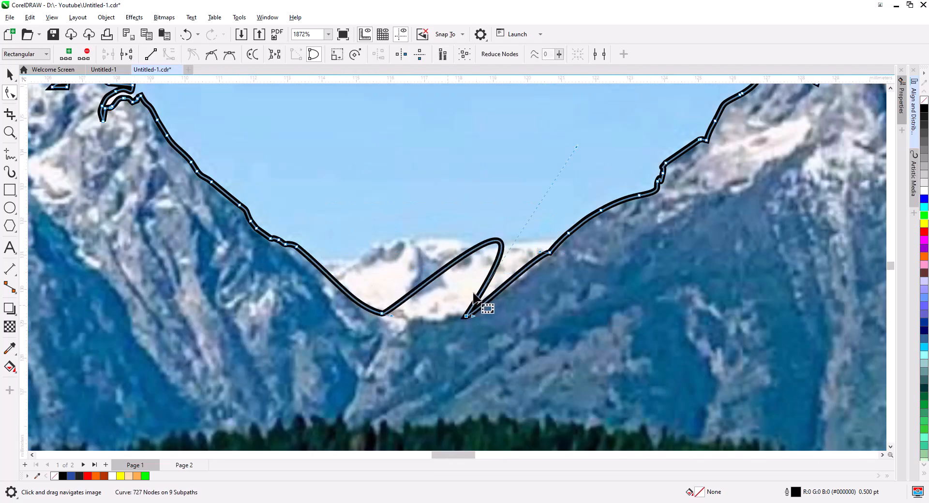
pyautogui.moveTo(576, 147); pyautogui.dragTo(382, 352)
pyautogui.moveTo(392, 316); pyautogui.dragTo(411, 321)
# Delete the tangled nodes on the rocky peak left of the valley and fit the remaining outline to its crest
pyautogui.scroll(-2, 469, 318)
pyautogui.scroll(3, 193, 194)
pyautogui.moveTo(612, 188); pyautogui.dragTo(675, 288)
pyautogui.press('Delete')
pyautogui.press('Delete')
pyautogui.moveTo(546, 216)
pyautogui.mouseDown()
pyautogui.moveTo(603, 246)
pyautogui.moveTo(560, 221)
pyautogui.mouseUp()
pyautogui.moveTo(287, 297); pyautogui.dragTo(512, 212)
pyautogui.press('Delete')
pyautogui.moveTo(374, 330); pyautogui.dragTo(376, 310)
# Delete the jagged nodes on the next snowy crest to the left, add a node there and raise it to the snow line
pyautogui.moveTo(194, 300); pyautogui.dragTo(470, 278)
pyautogui.moveTo(337, 323); pyautogui.dragTo(532, 228)
pyautogui.press('Delete')
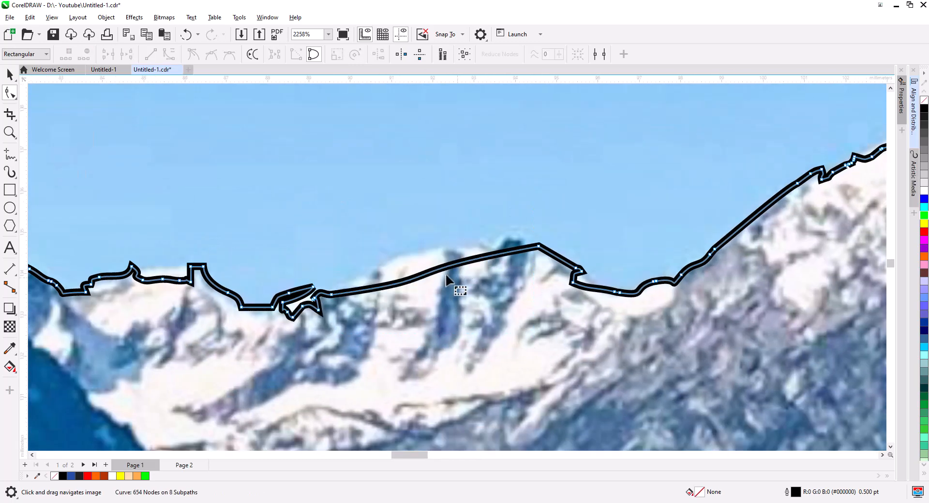
pyautogui.doubleClick(446, 266)
pyautogui.moveTo(447, 266); pyautogui.dragTo(435, 231)
# Clear the jagged nodes from the rounded snowy dome and refit the dip to its left using an added node
pyautogui.moveTo(203, 276); pyautogui.dragTo(480, 274)
pyautogui.moveTo(607, 271); pyautogui.dragTo(498, 329)
pyautogui.press('Delete')
pyautogui.press('Delete')
pyautogui.press('Delete')
pyautogui.doubleClick(461, 246)
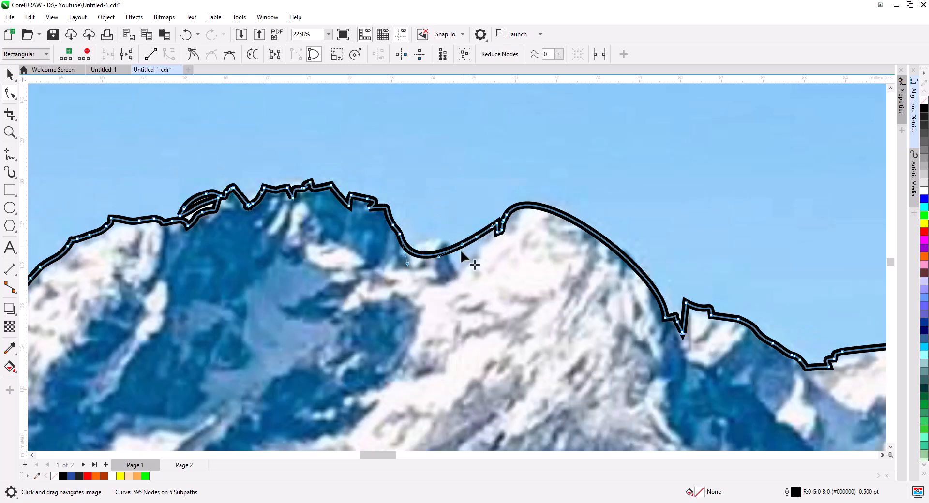
pyautogui.moveTo(461, 246); pyautogui.dragTo(455, 273)
pyautogui.moveTo(439, 255); pyautogui.dragTo(446, 240)
pyautogui.press('Delete')
# Delete the looped nodes on the dark summit's left shoulder and the excess nodes on the slope below, raising the outline to the ridge
pyautogui.moveTo(194, 193); pyautogui.dragTo(358, 235)
pyautogui.press('Delete')
pyautogui.moveTo(391, 252); pyautogui.dragTo(391, 221)
pyautogui.moveTo(111, 319); pyautogui.dragTo(352, 262)
pyautogui.press('Delete')
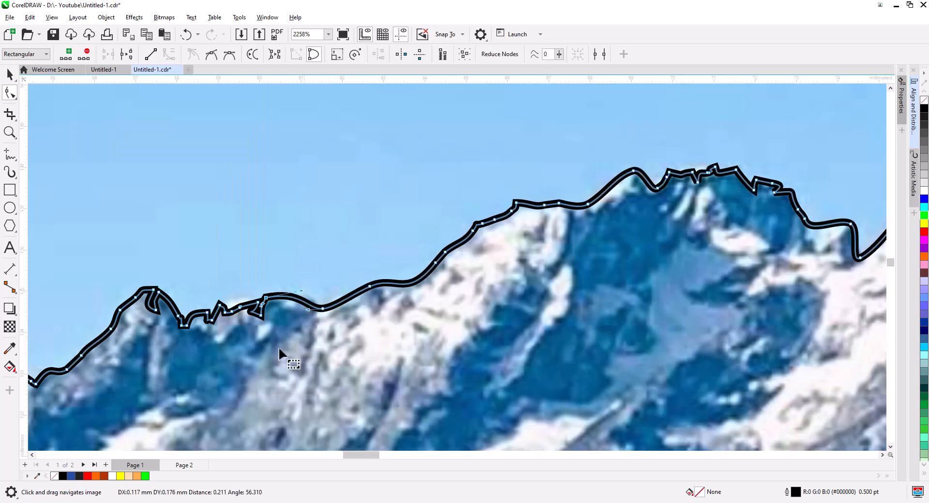
# Delete the spiky nodes in the low saddle left of the dark summit and bend the outline along the ridge
pyautogui.moveTo(277, 346); pyautogui.dragTo(497, 337)
pyautogui.moveTo(497, 337); pyautogui.dragTo(349, 270)
pyautogui.press('Delete')
pyautogui.moveTo(406, 288); pyautogui.dragTo(455, 288)
# Delete the jagged nodes on both slopes of the tall pointed peak and lift the left slope's outline onto the ridge
pyautogui.moveTo(378, 336); pyautogui.dragTo(783, 435)
pyautogui.moveTo(464, 328); pyautogui.dragTo(325, 162)
pyautogui.press('Delete')
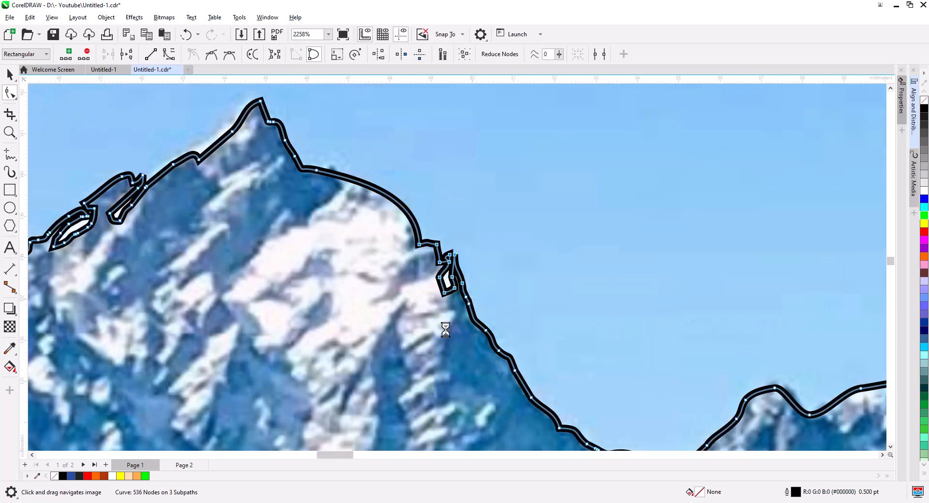
pyautogui.moveTo(136, 271); pyautogui.dragTo(465, 317)
pyautogui.press('Delete')
pyautogui.moveTo(449, 255); pyautogui.dragTo(447, 232)
# Delete the knotted nodes along the descending ridge left of the pointed peak and bend the outline to fit the snow
pyautogui.moveTo(190, 374); pyautogui.dragTo(609, 294)
pyautogui.press('Delete')
pyautogui.press('Delete')
pyautogui.moveTo(183, 331); pyautogui.dragTo(251, 398)
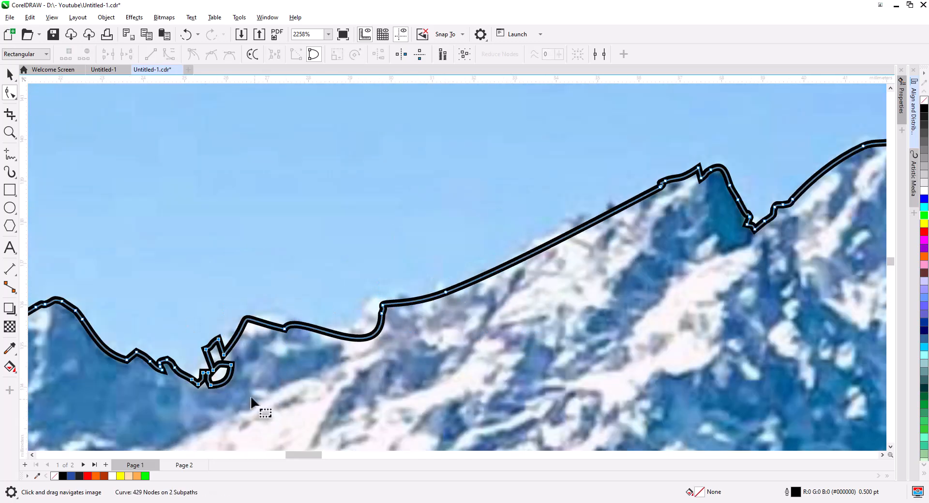
pyautogui.press('Delete')
pyautogui.moveTo(314, 334); pyautogui.dragTo(326, 312)
pyautogui.moveTo(382, 305); pyautogui.dragTo(363, 301)
# Delete the remaining excess outline nodes on the low ridge near the photo's left edge
pyautogui.moveTo(156, 409); pyautogui.dragTo(428, 293)
pyautogui.press('Delete')
pyautogui.moveTo(229, 441); pyautogui.dragTo(577, 370)
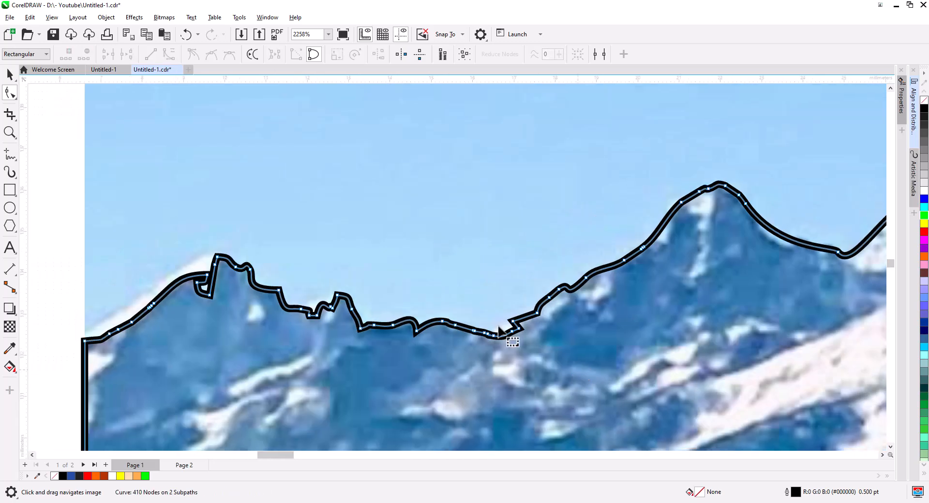
# Smooth the ridge outline with the Smooth tool from the photo's left edge across the left-hand peaks
pyautogui.scroll(-3, 498, 327)
pyautogui.scroll(-3, 492, 342)
pyautogui.scroll(2, 486, 335)
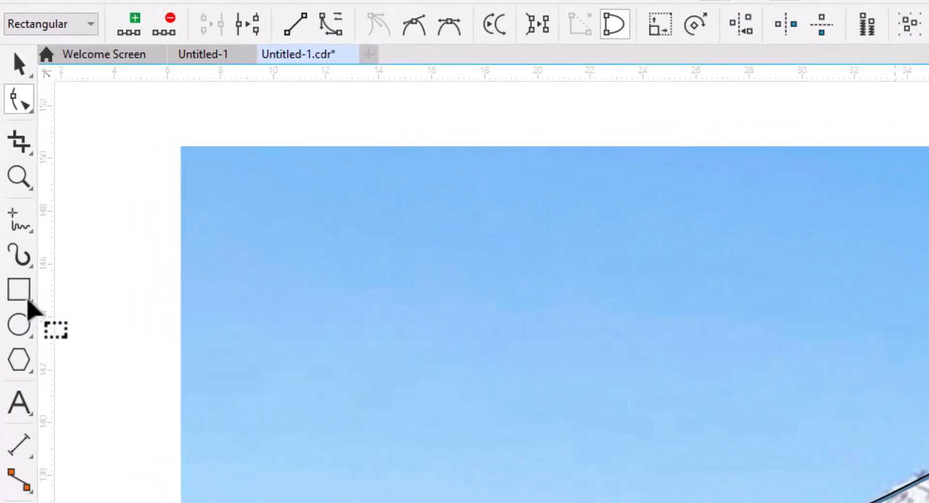
pyautogui.click(21, 104)
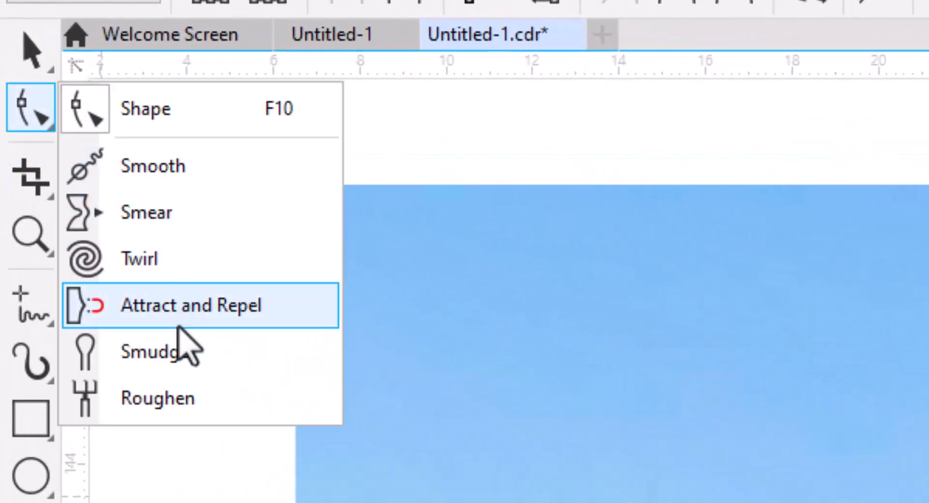
pyautogui.click(215, 175)
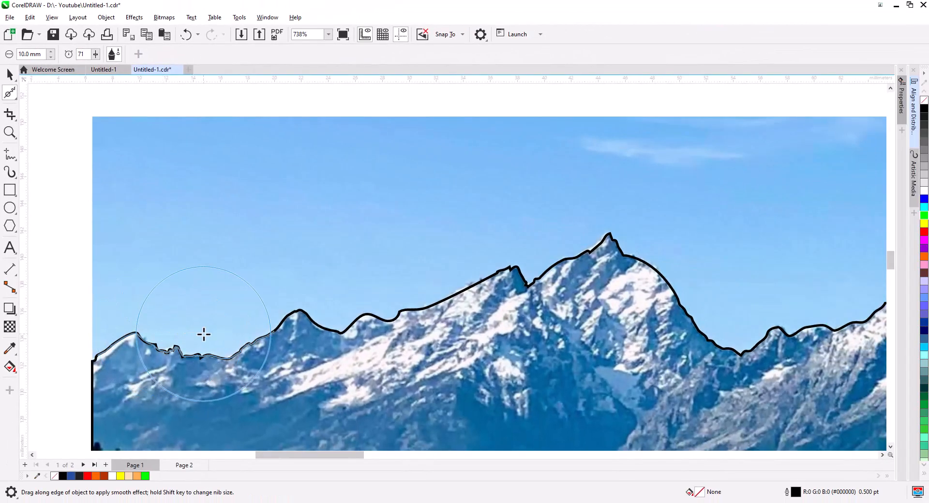
pyautogui.moveTo(204, 335); pyautogui.dragTo(270, 331)
pyautogui.moveTo(484, 342); pyautogui.dragTo(180, 321)
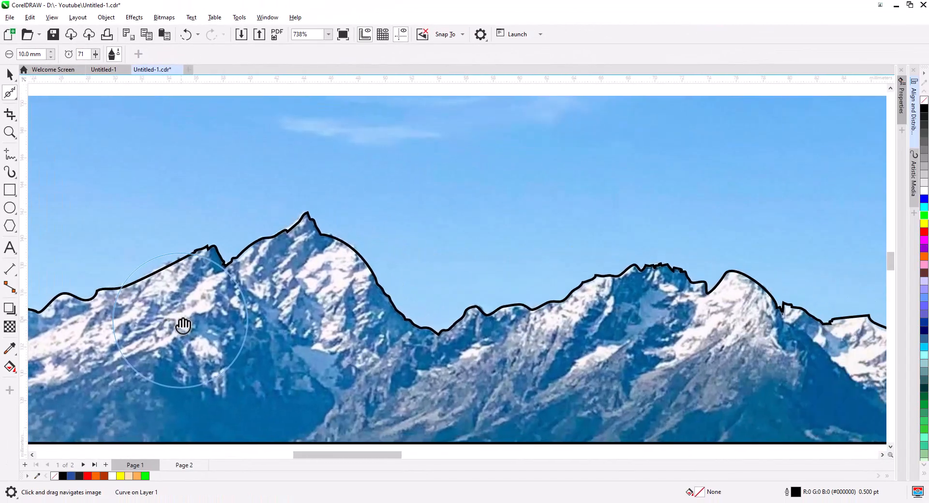
pyautogui.moveTo(690, 350); pyautogui.dragTo(164, 360)
pyautogui.moveTo(493, 348); pyautogui.dragTo(306, 343)
# Continue smoothing the ridge outline over the right-hand peaks up to the photo's right edge
pyautogui.moveTo(554, 380); pyautogui.dragTo(355, 381)
pyautogui.moveTo(569, 319); pyautogui.dragTo(266, 232)
pyautogui.moveTo(664, 330); pyautogui.dragTo(300, 290)
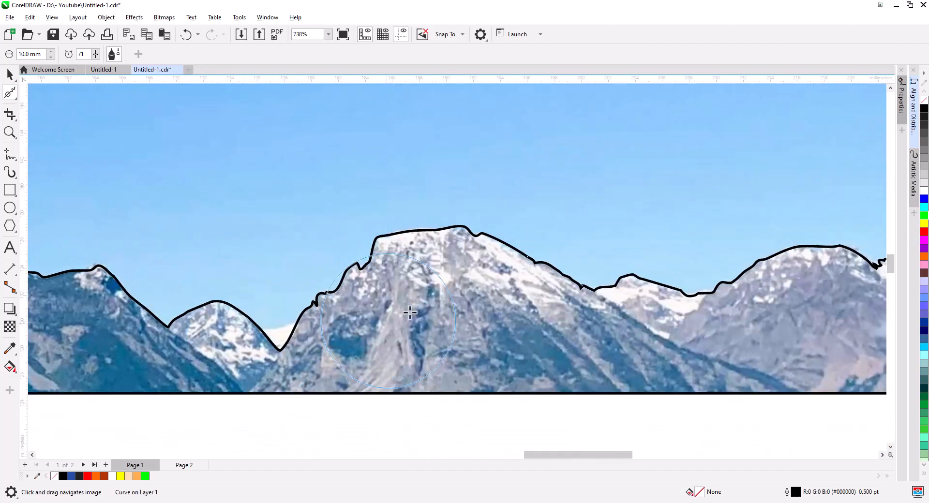
pyautogui.moveTo(599, 323); pyautogui.dragTo(338, 348)
pyautogui.moveTo(552, 350); pyautogui.dragTo(629, 334)
# Cut the panorama photo from Page 1, leaving only the smoothed mountain outline in the layout
pyautogui.scroll(-2, 369, 353)
pyautogui.click(9, 74)
pyautogui.scroll(-1, 201, 366)
pyautogui.moveTo(200, 366); pyautogui.dragTo(607, 339)
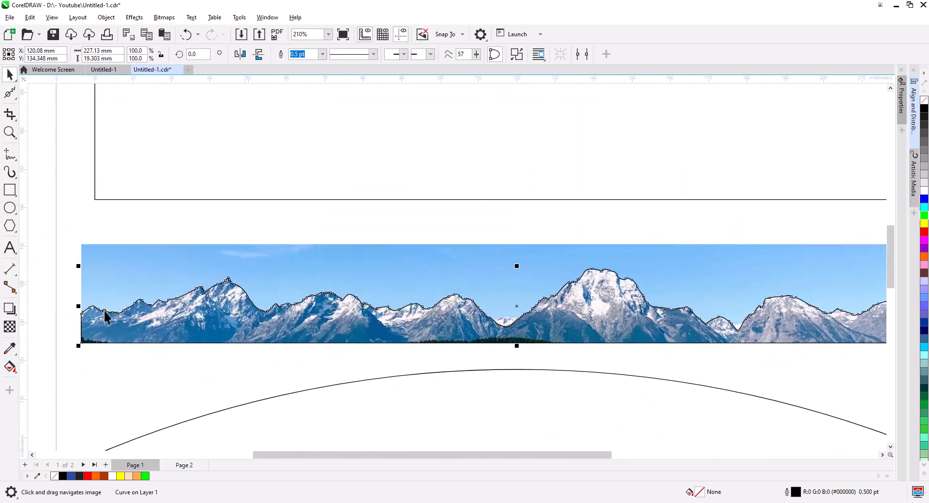
pyautogui.click(106, 317)
pyautogui.click(140, 344)
pyautogui.click(379, 331)
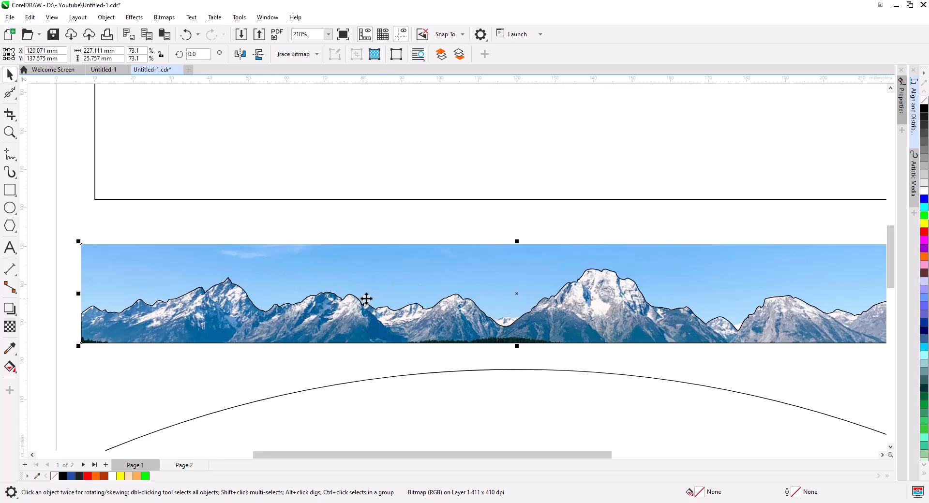
pyautogui.rightClick(313, 267)
pyautogui.click(338, 213)
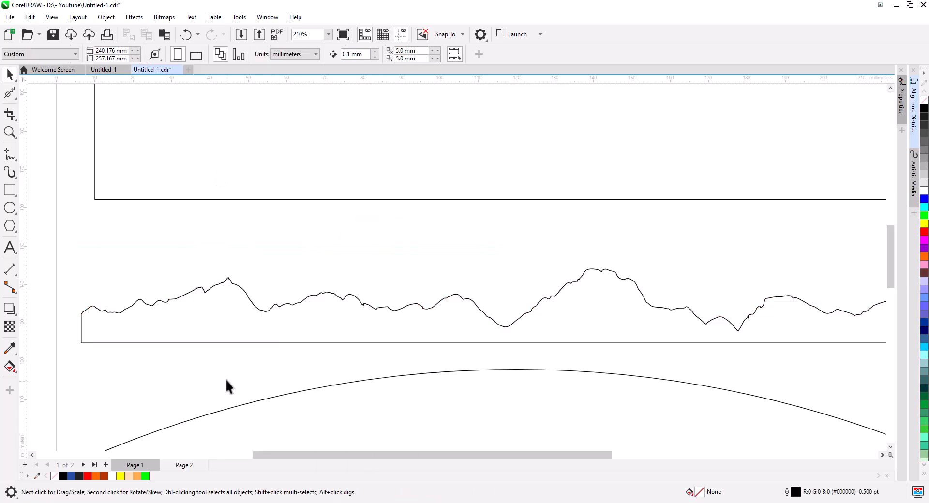
# Delete the black traced mountain silhouette on Page 2 and paste the panorama photo in its place
pyautogui.click(182, 467)
pyautogui.scroll(-2, 281, 397)
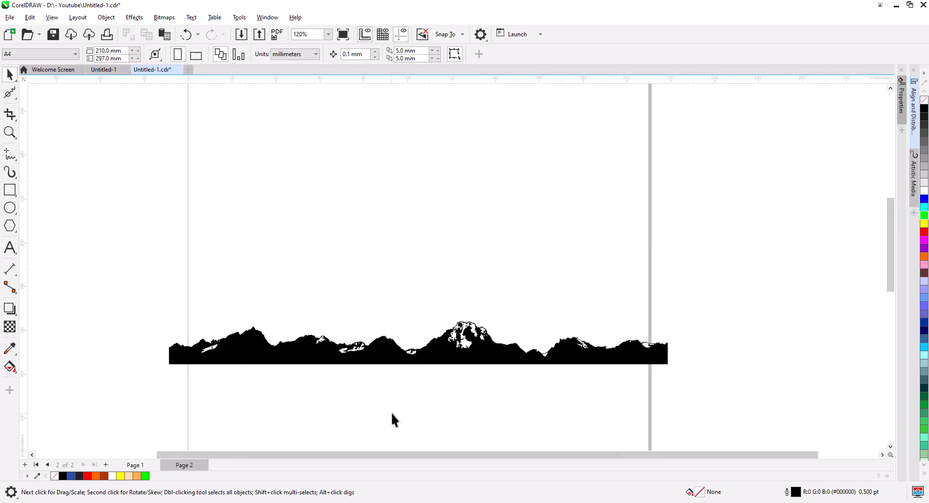
pyautogui.moveTo(391, 412); pyautogui.dragTo(305, 389)
pyautogui.moveTo(64, 260); pyautogui.dragTo(64, 261)
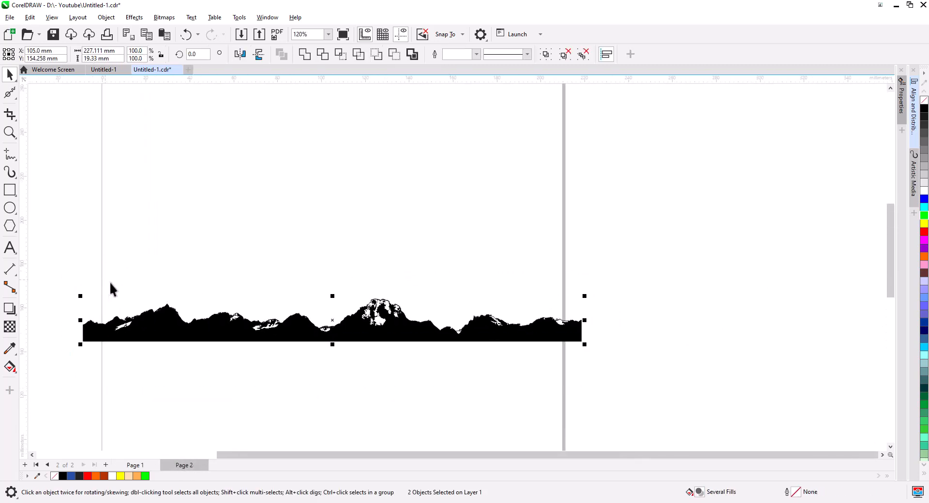
pyautogui.press('Delete')
pyautogui.click(158, 41)
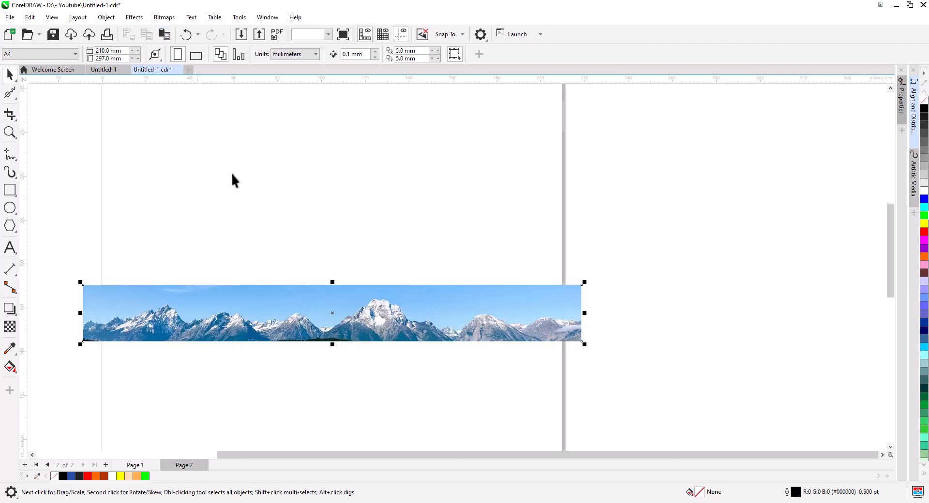
# Start converting the panorama photo to Black and White (1-bit) with Line Art as the conversion method
pyautogui.scroll(2, 271, 327)
pyautogui.moveTo(290, 338); pyautogui.dragTo(339, 350)
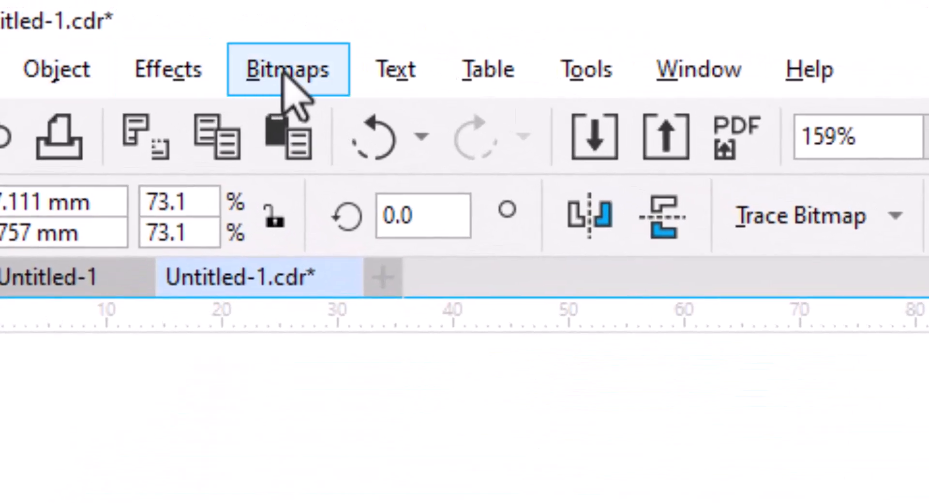
pyautogui.click(164, 17)
pyautogui.moveTo(263, 319)
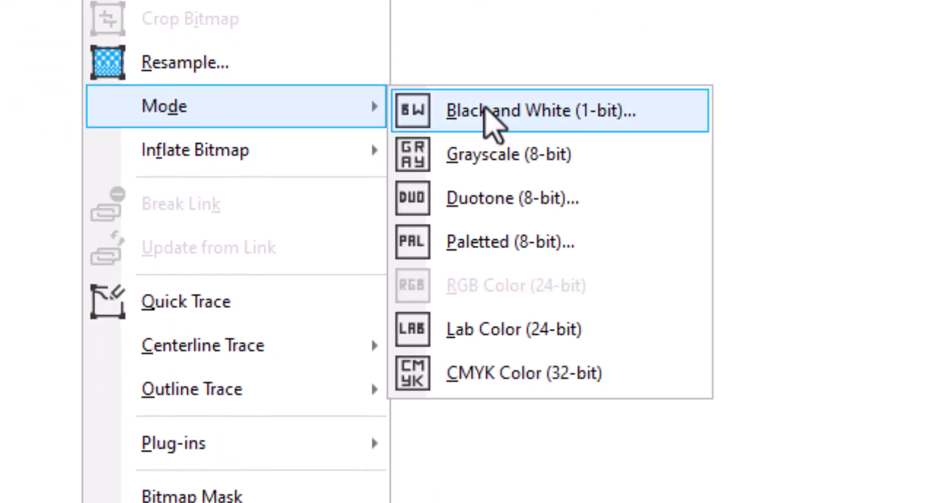
pyautogui.click(556, 118)
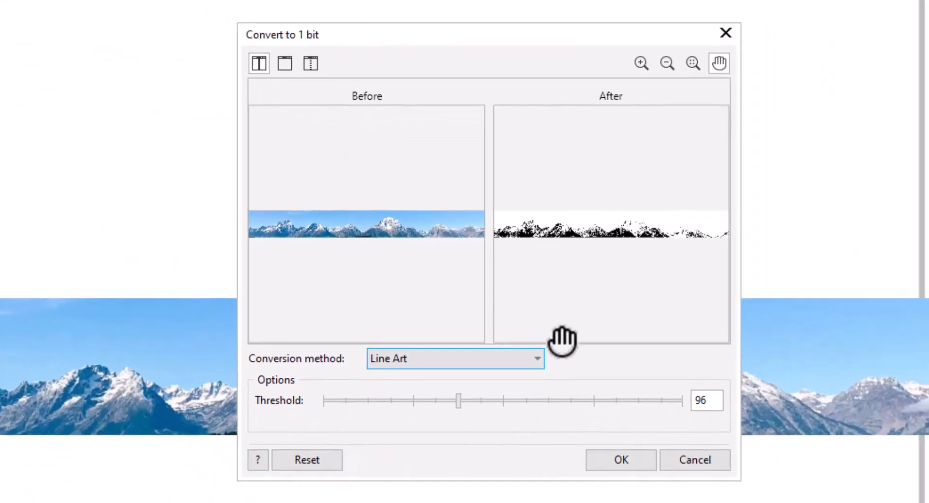
pyautogui.click(536, 359)
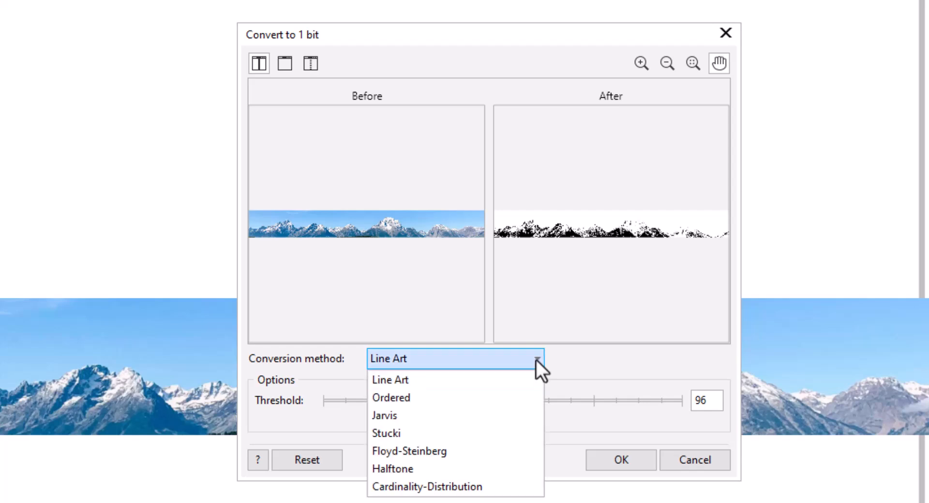
pyautogui.click(469, 379)
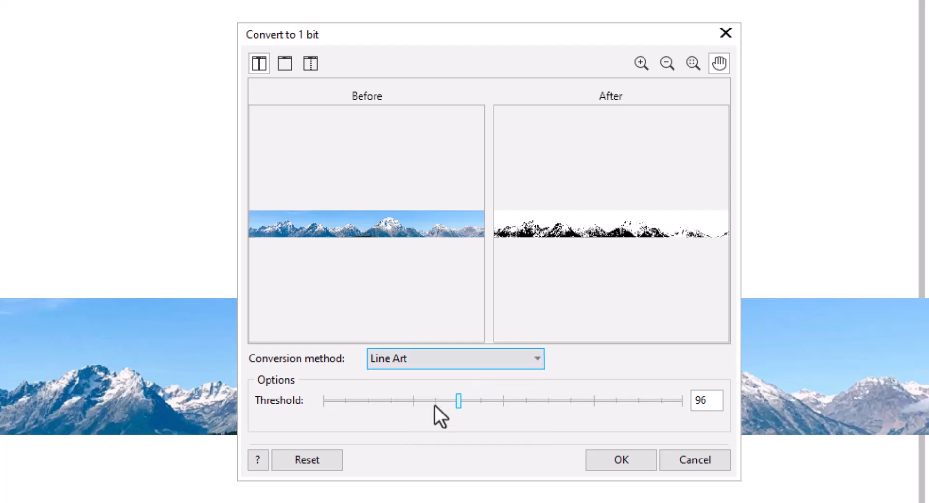
# Try different Line Art thresholds, including 87, 122 and 109, and compare the previews
pyautogui.click(446, 404)
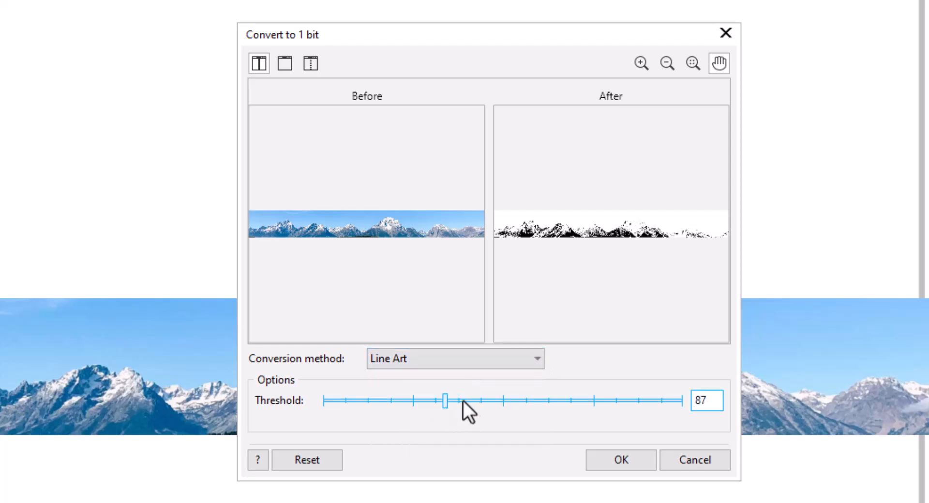
pyautogui.click(463, 401)
pyautogui.click(495, 401)
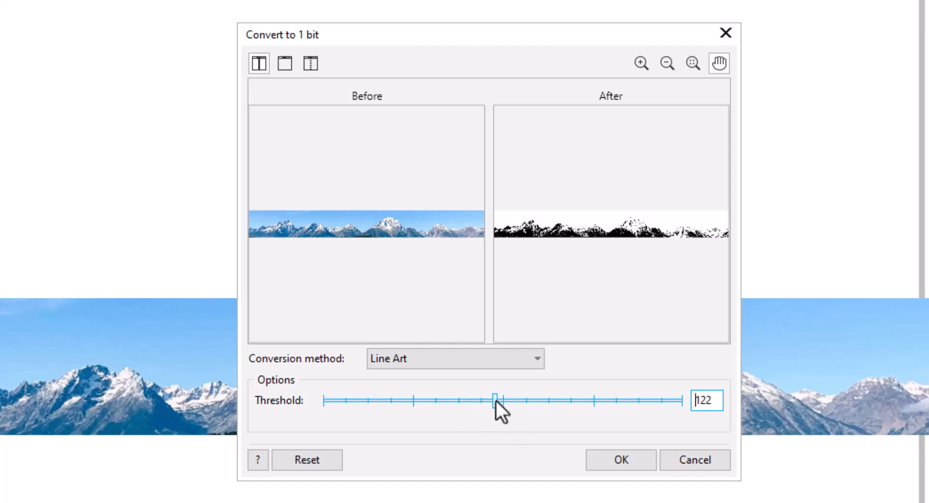
pyautogui.click(520, 403)
pyautogui.click(477, 403)
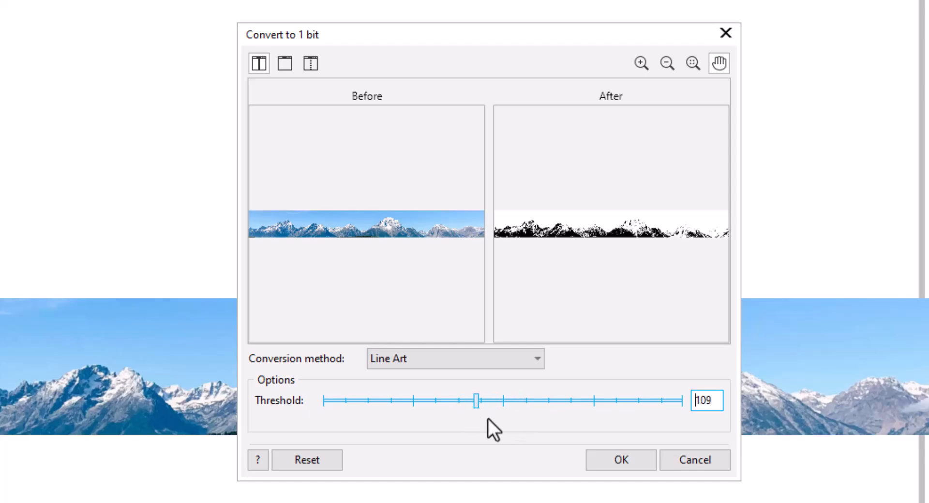
# Examine the central peak in the enlarged preview, raise the threshold slightly and apply the black-and-white conversion
pyautogui.scroll(2, 440, 251)
pyautogui.scroll(3, 441, 251)
pyautogui.moveTo(431, 257); pyautogui.dragTo(513, 299)
pyautogui.moveTo(688, 303); pyautogui.dragTo(526, 326)
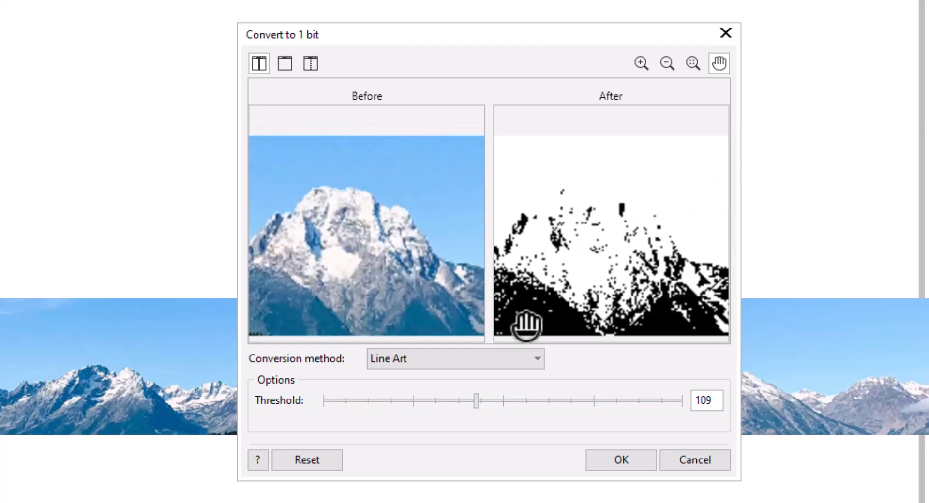
pyautogui.click(486, 404)
pyautogui.click(500, 403)
pyautogui.moveTo(648, 282); pyautogui.dragTo(696, 276)
pyautogui.moveTo(520, 306); pyautogui.dragTo(592, 283)
pyautogui.click(619, 460)
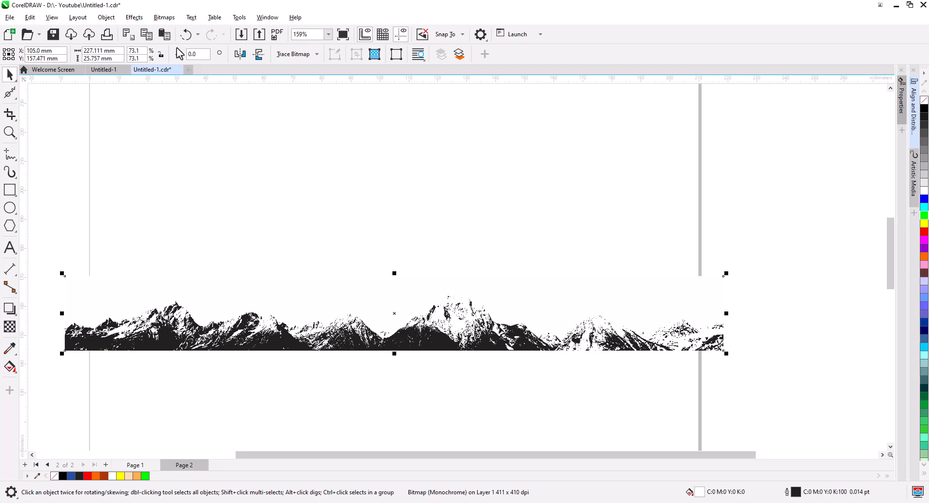
# Convert the black-and-white mountain image to a 300 dpi Grayscale (8-bit) bitmap with a transparent background
pyautogui.click(164, 18)
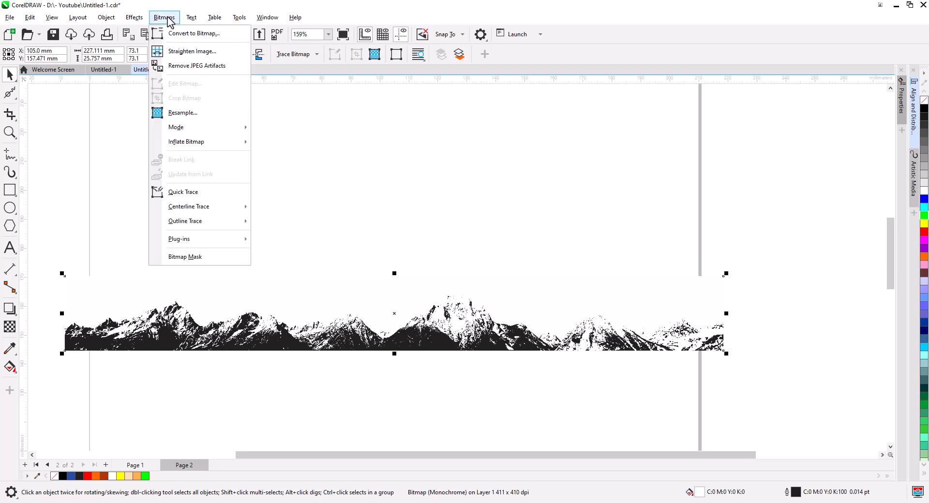
pyautogui.click(182, 34)
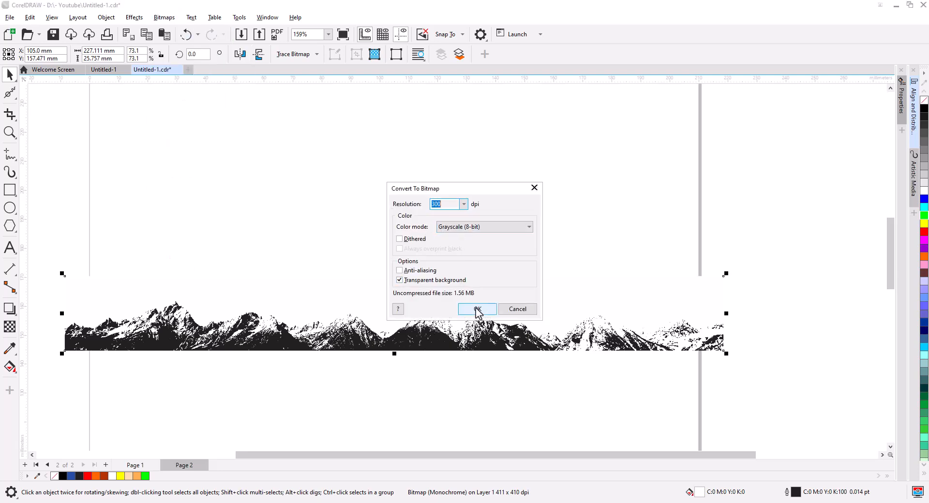
pyautogui.click(477, 310)
# Darken the grayscale mountain bitmap in the Image Adjustment Lab with brightness -100 and contrast 100
pyautogui.click(134, 17)
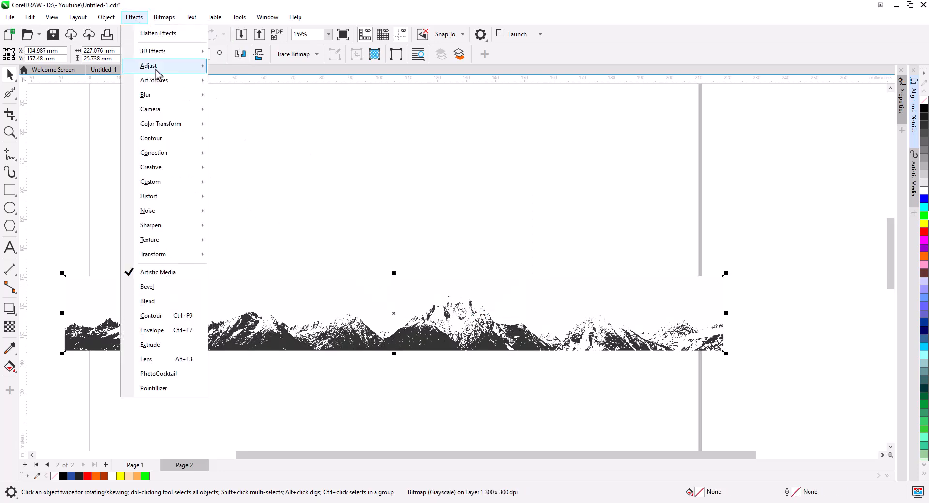
pyautogui.moveTo(148, 68)
pyautogui.click(251, 86)
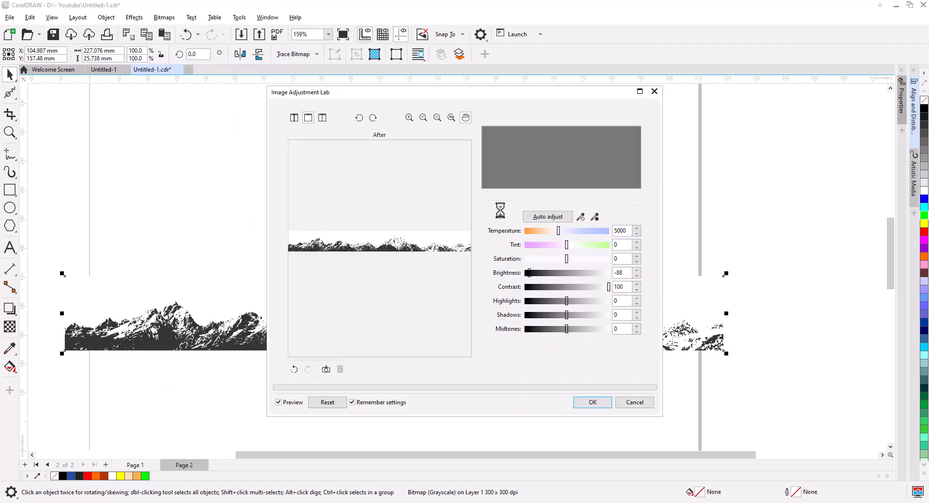
pyautogui.moveTo(603, 168); pyautogui.dragTo(643, 138)
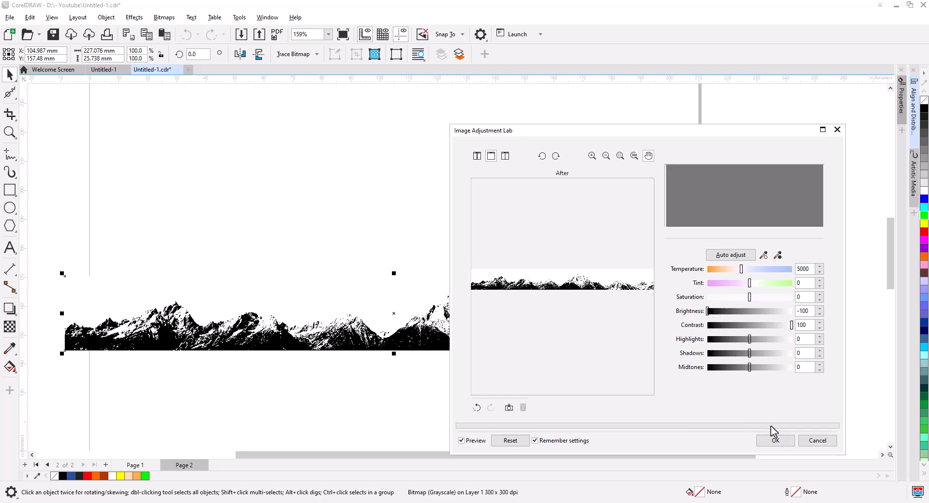
pyautogui.click(776, 441)
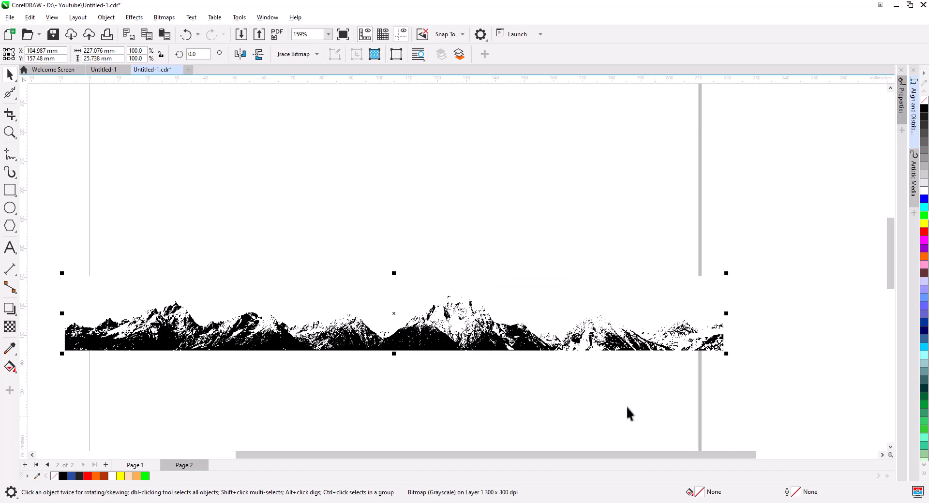
# Start a Low Quality Image outline trace of the mountain bitmap and specify white as the background color to remove
pyautogui.rightClick(470, 345)
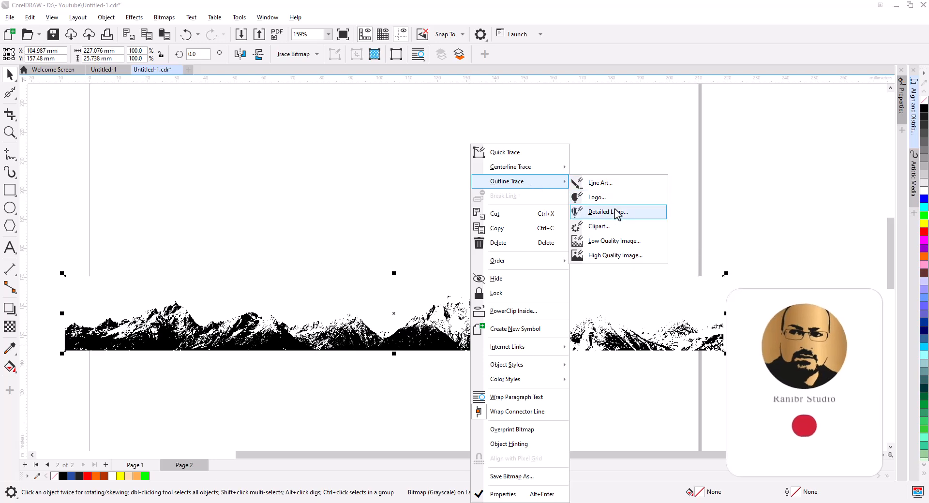
pyautogui.click(614, 241)
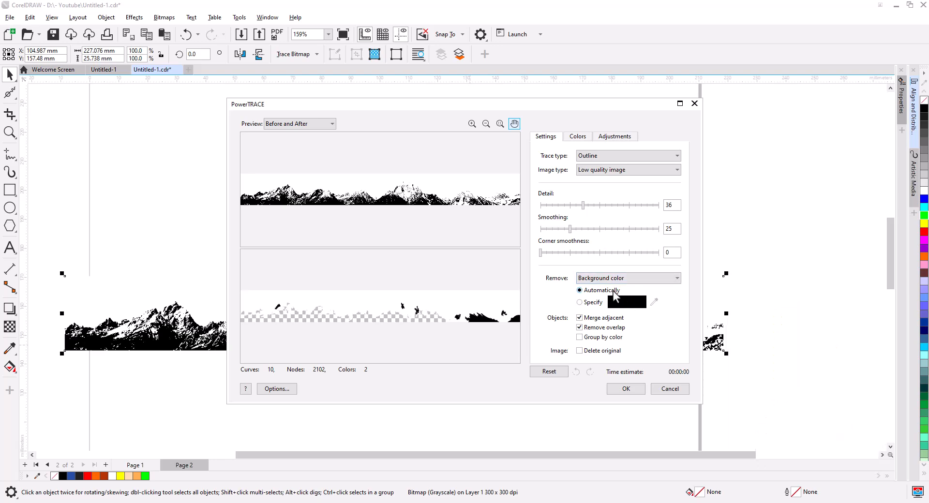
pyautogui.click(596, 302)
pyautogui.click(654, 301)
pyautogui.click(486, 298)
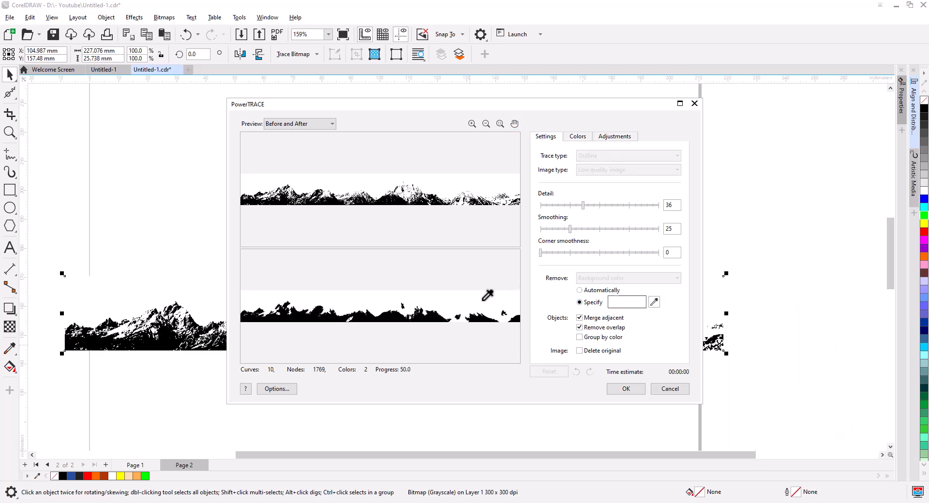
# Set the trace to detail 85, smoothing 45 and corner smoothness 16, and apply it
pyautogui.click(623, 205)
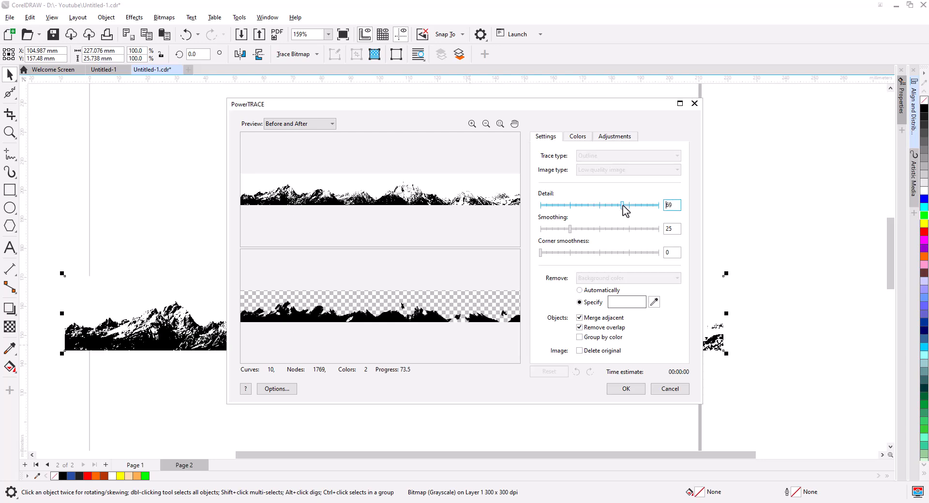
pyautogui.click(594, 229)
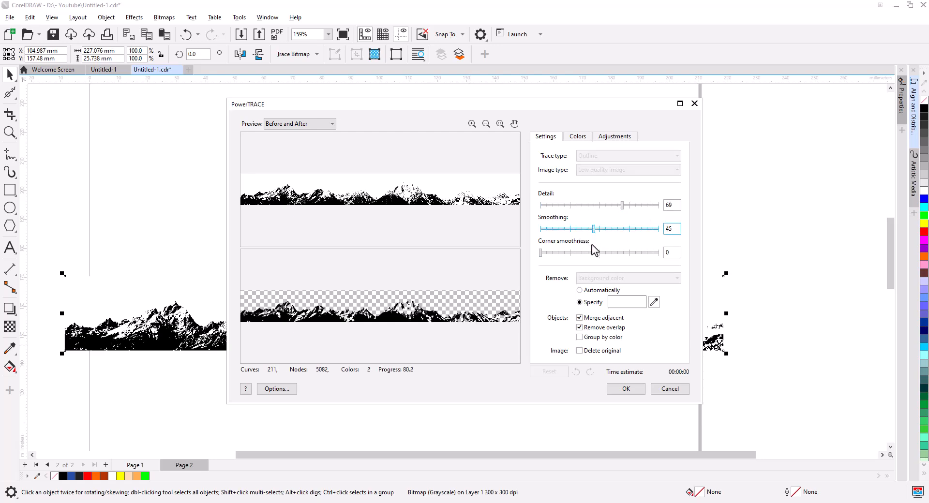
pyautogui.click(559, 252)
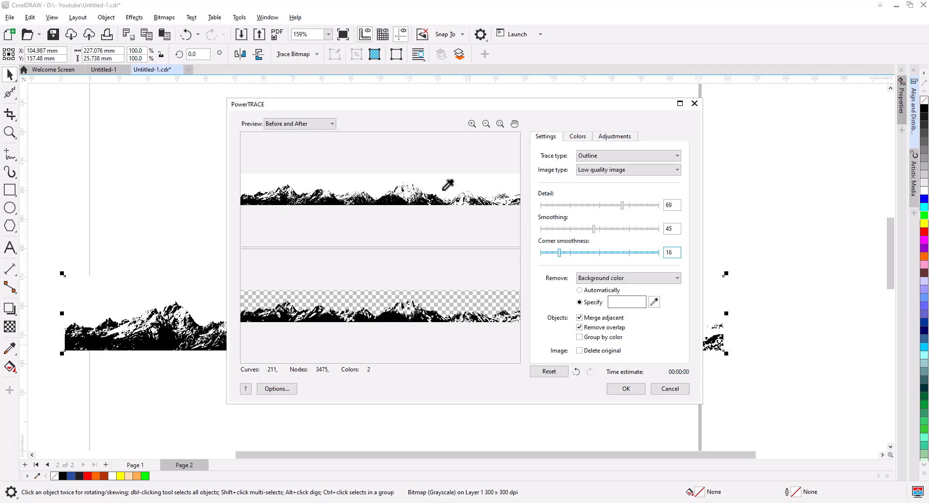
pyautogui.click(636, 206)
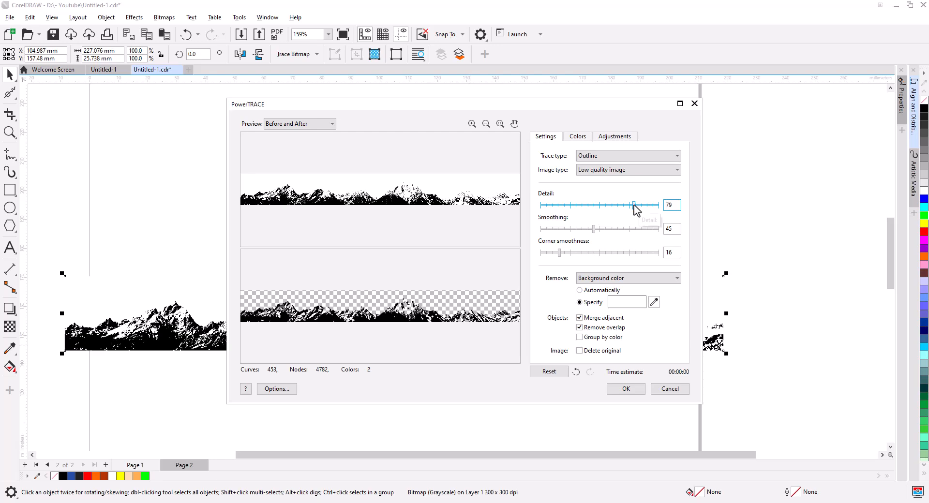
pyautogui.click(642, 206)
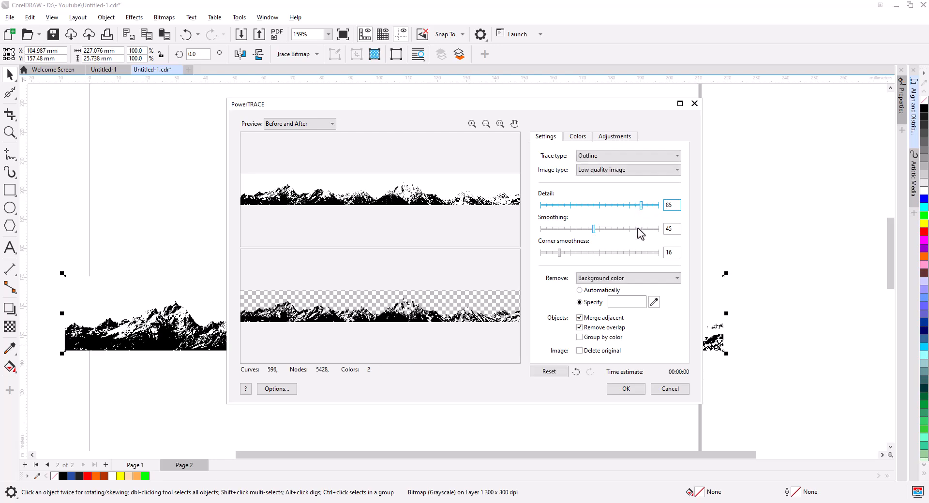
pyautogui.click(626, 389)
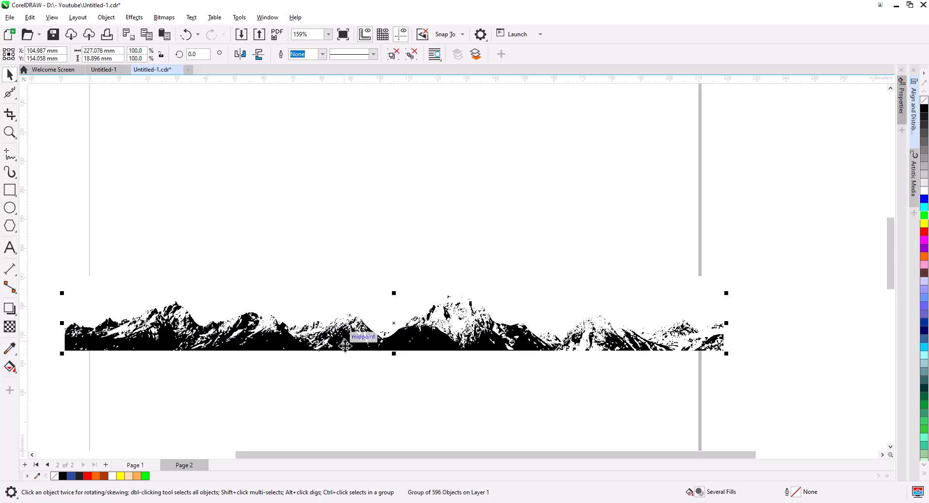
# Copy the traced mountain detail group from Page 2 and paste it over the ridge outline on Page 1
pyautogui.rightClick(345, 345)
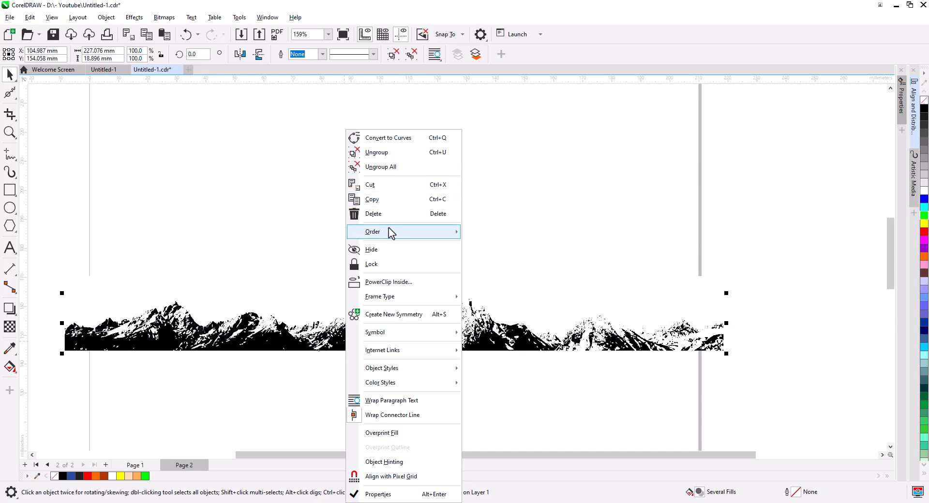
pyautogui.moveTo(382, 233)
pyautogui.moveTo(384, 340)
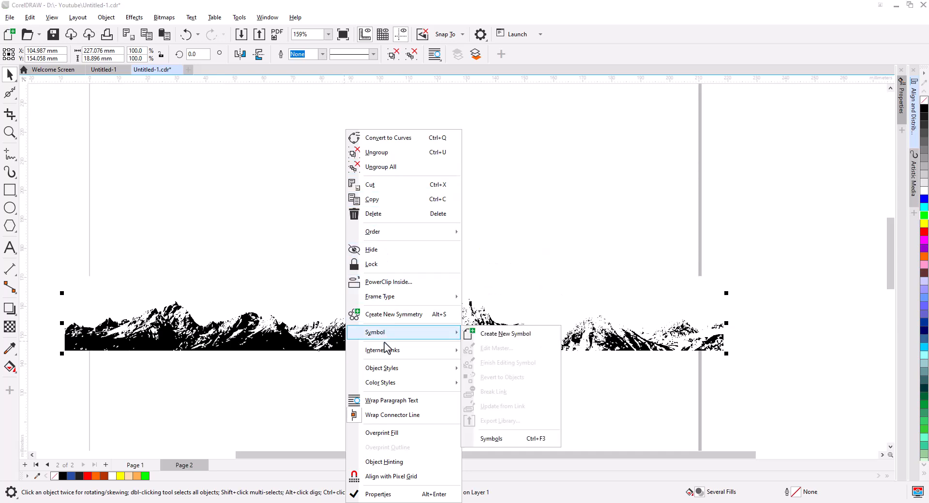
pyautogui.click(379, 188)
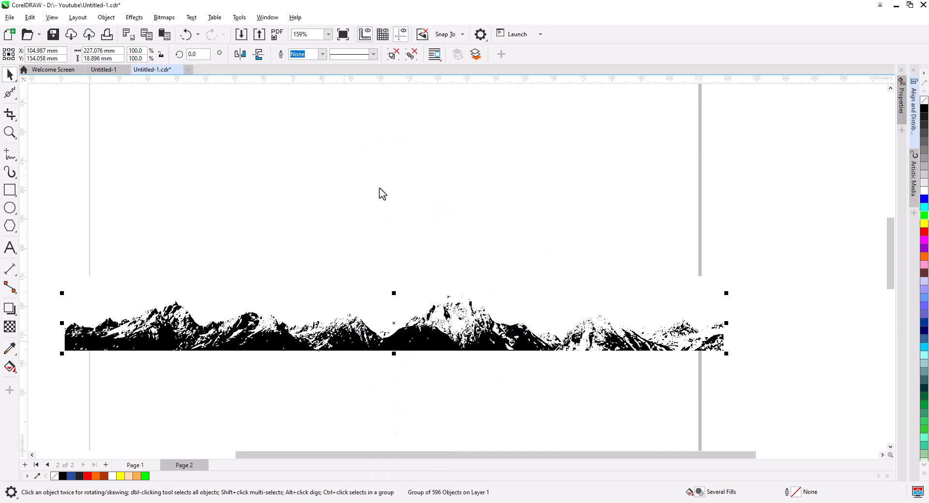
pyautogui.click(136, 465)
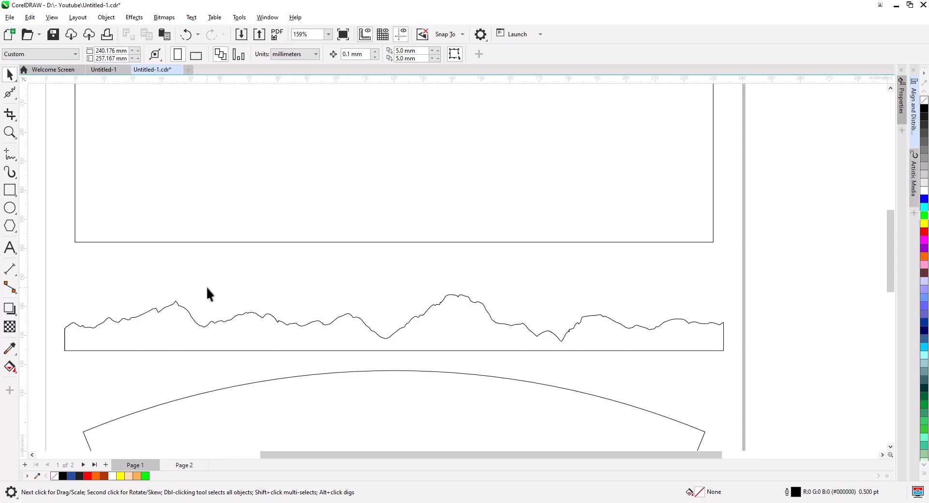
pyautogui.click(163, 36)
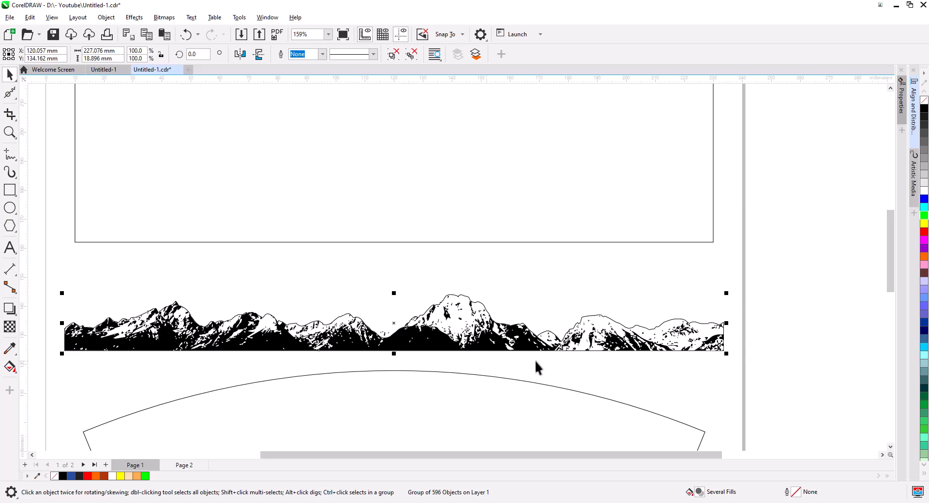
# Try a green fill on the traced mountain detail group, and settle on orange (#FF6600)
pyautogui.scroll(-1, 637, 371)
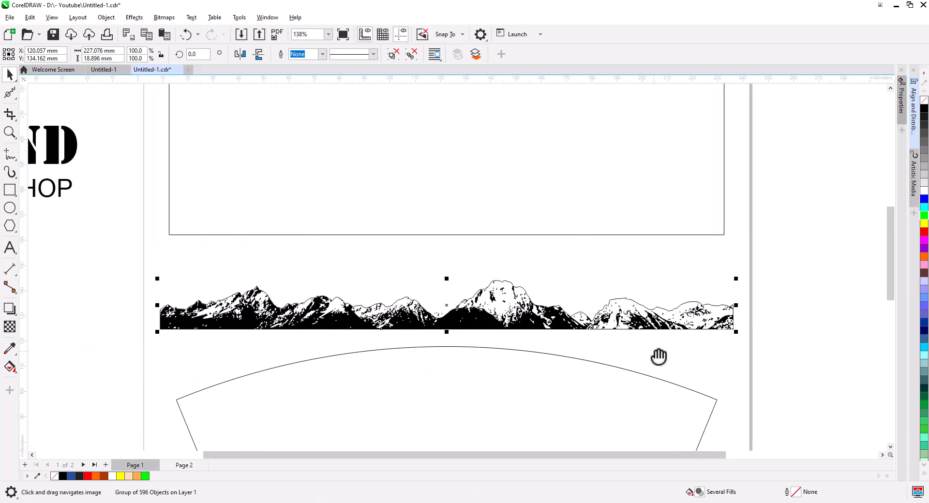
pyautogui.scroll(2, 604, 349)
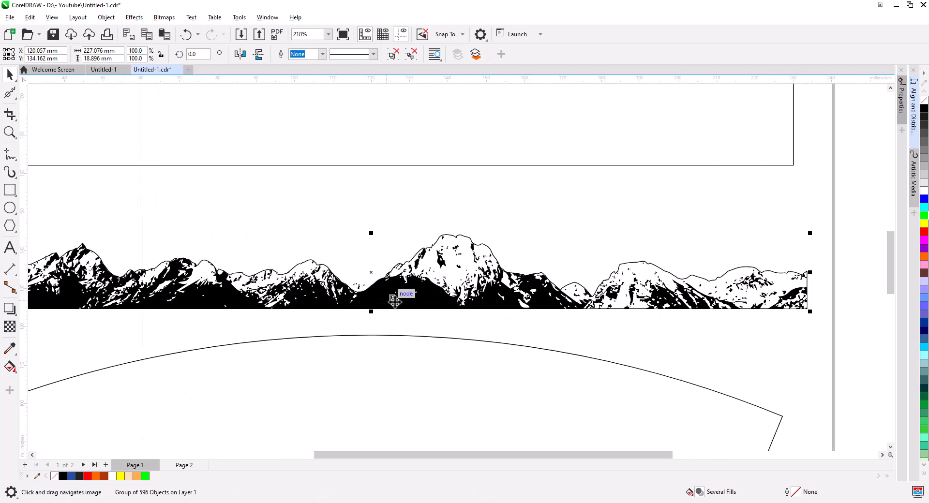
pyautogui.click(924, 216)
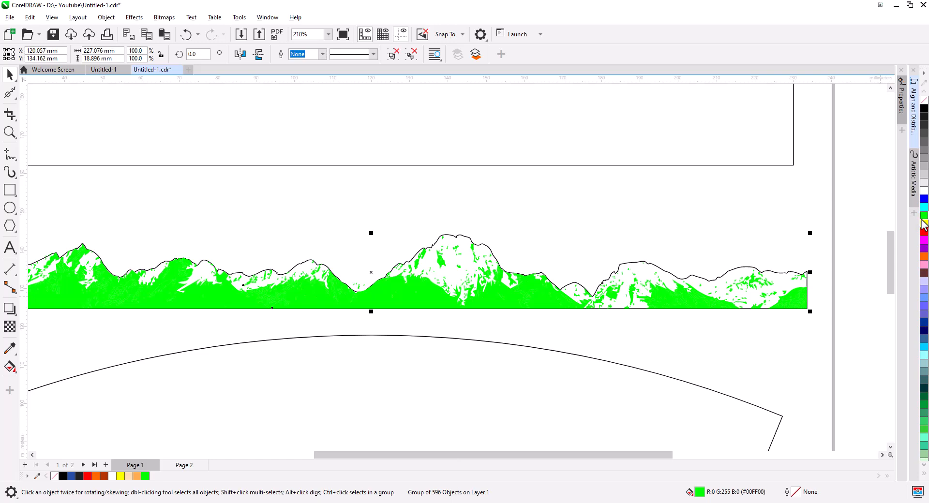
pyautogui.click(922, 256)
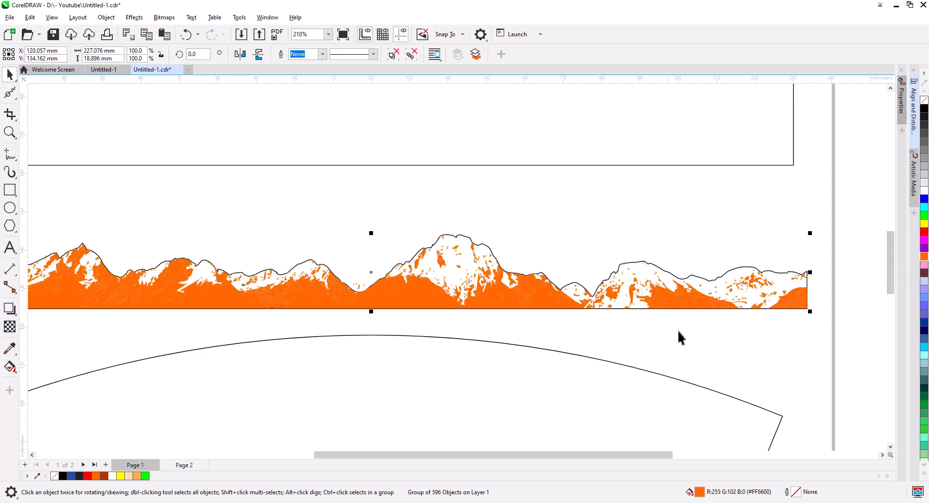
# Select the ridge outline curve and fill it with the same orange (#FF6600) as the mountain detail
pyautogui.click(710, 315)
pyautogui.click(720, 279)
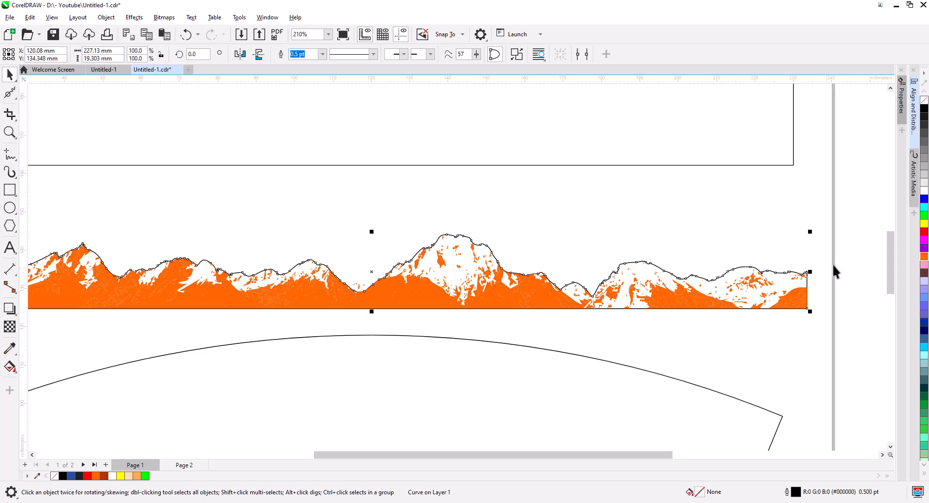
pyautogui.click(924, 258)
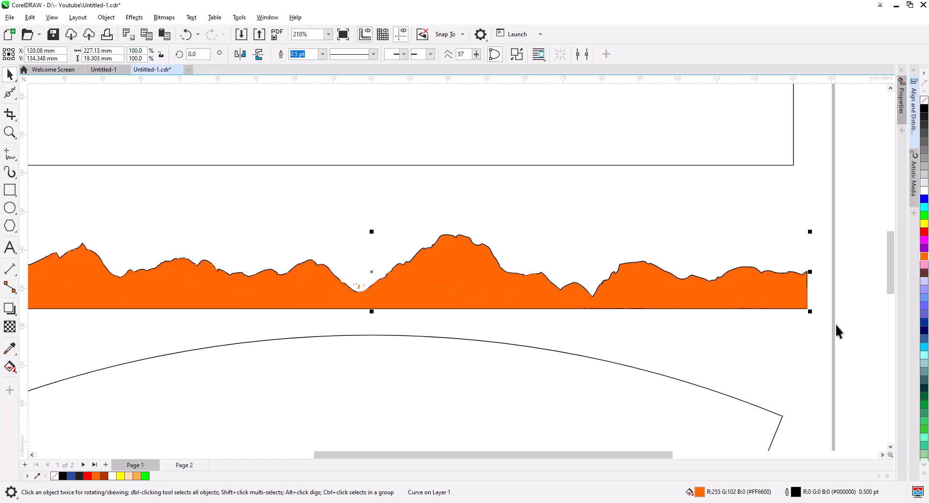
# Lighten the ridge outline's uniform fill to the pale orange #FFAD8F
pyautogui.doubleClick(700, 492)
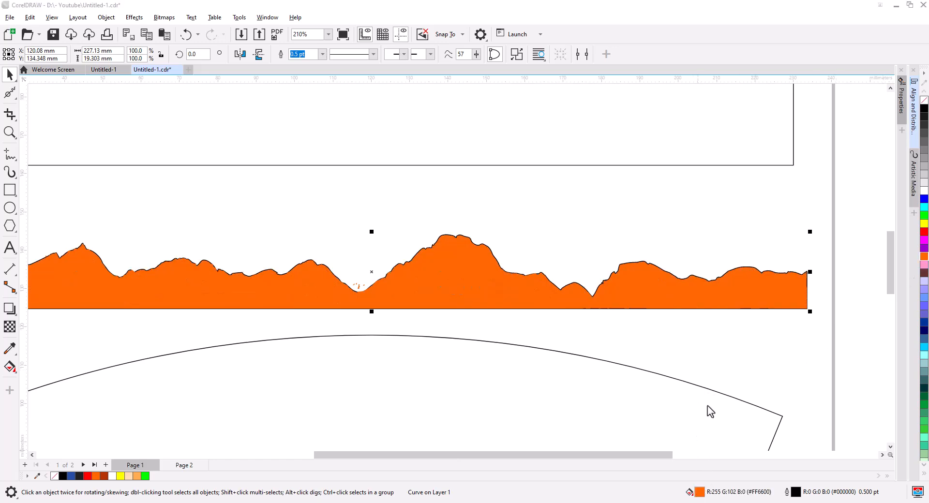
pyautogui.click(347, 179)
pyautogui.click(411, 216)
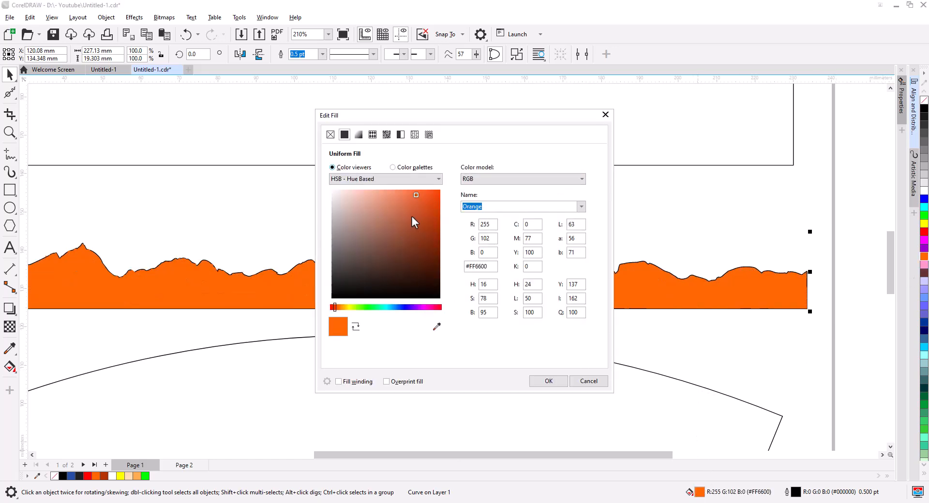
pyautogui.moveTo(416, 196)
pyautogui.mouseDown()
pyautogui.moveTo(387, 204)
pyautogui.moveTo(378, 191)
pyautogui.mouseUp()
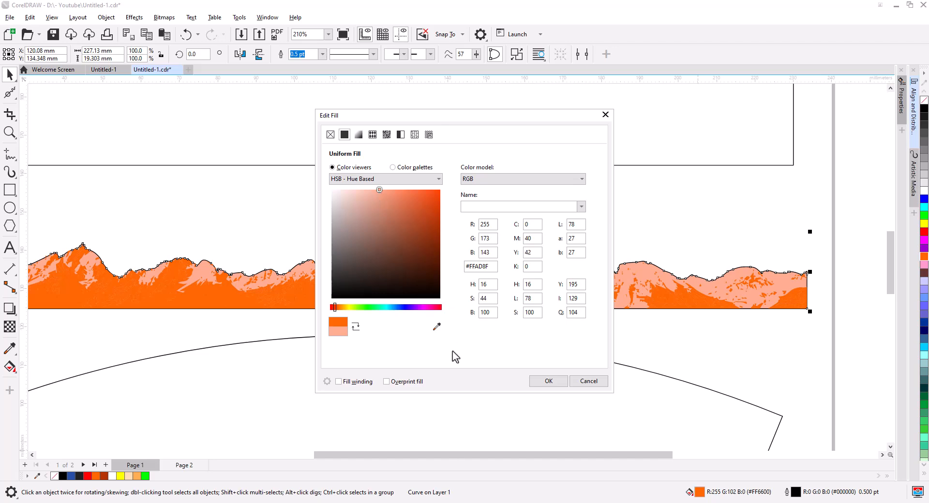
pyautogui.click(546, 382)
# Select the ridge outline and mountain detail together and move them up onto the rectangle's bottom edge
pyautogui.scroll(-2, 549, 342)
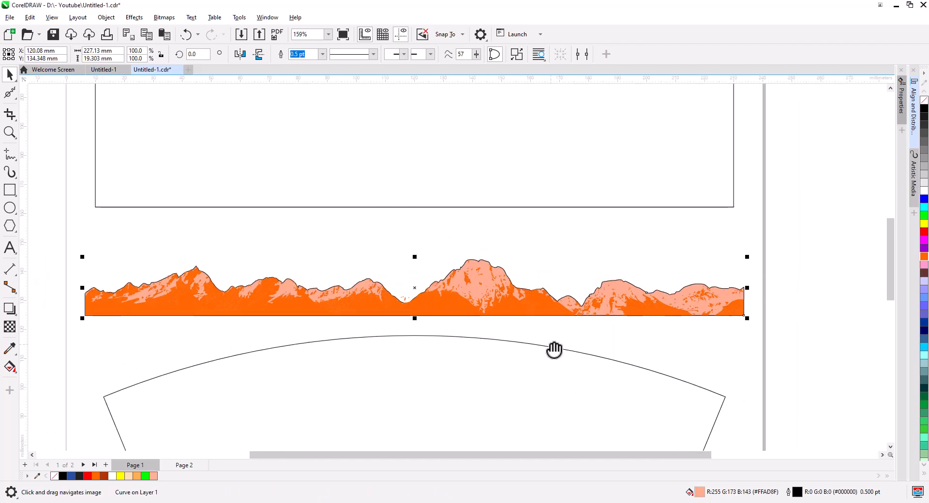
pyautogui.moveTo(554, 349); pyautogui.dragTo(603, 352)
pyautogui.click(758, 351)
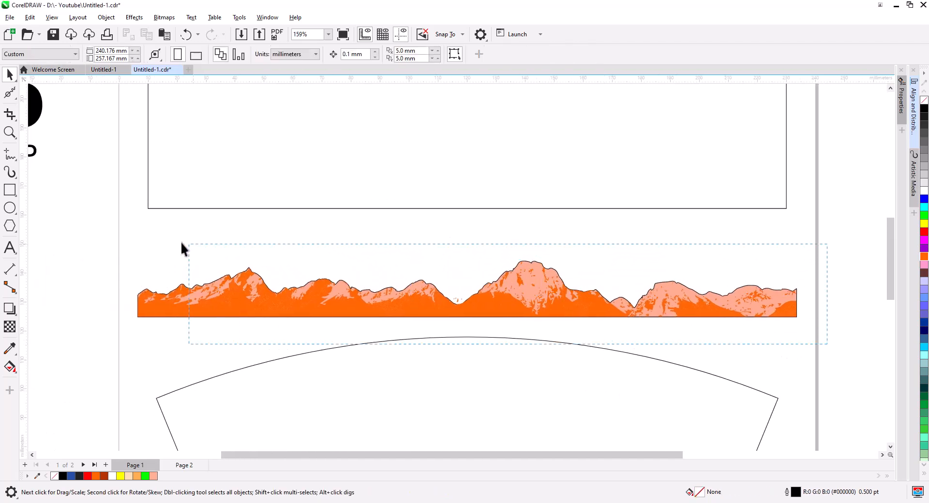
pyautogui.moveTo(106, 228); pyautogui.dragTo(106, 228)
pyautogui.moveTo(141, 318); pyautogui.dragTo(149, 207)
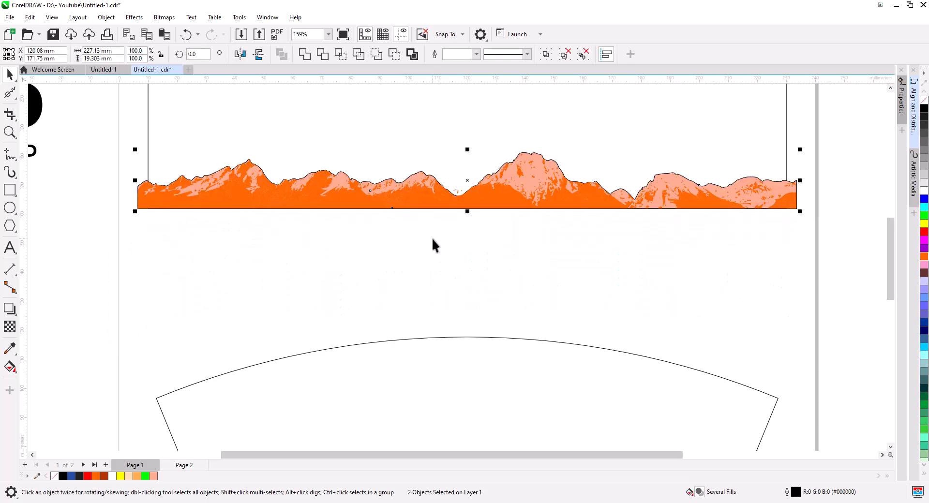
# Fill the traced mountain detail group with the pale orange #FFAD8F
pyautogui.scroll(-1, 434, 240)
pyautogui.moveTo(463, 242); pyautogui.dragTo(448, 344)
pyautogui.scroll(3, 571, 340)
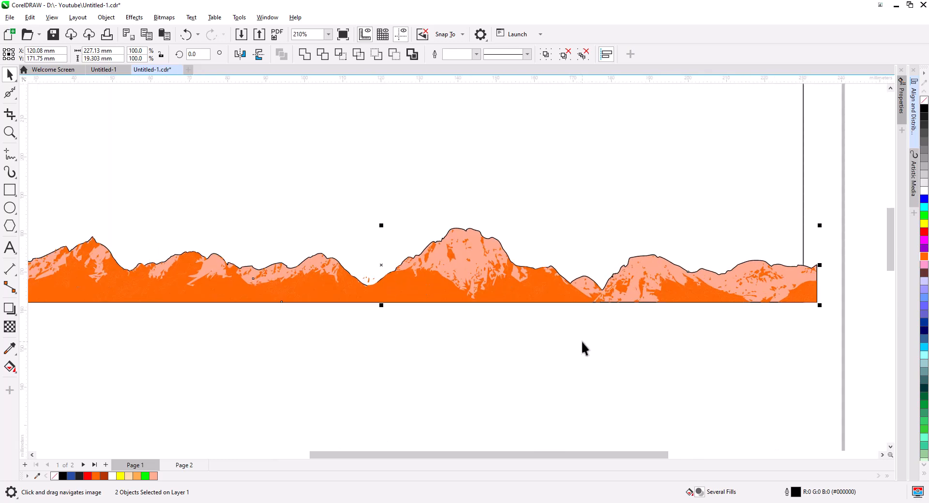
pyautogui.click(617, 352)
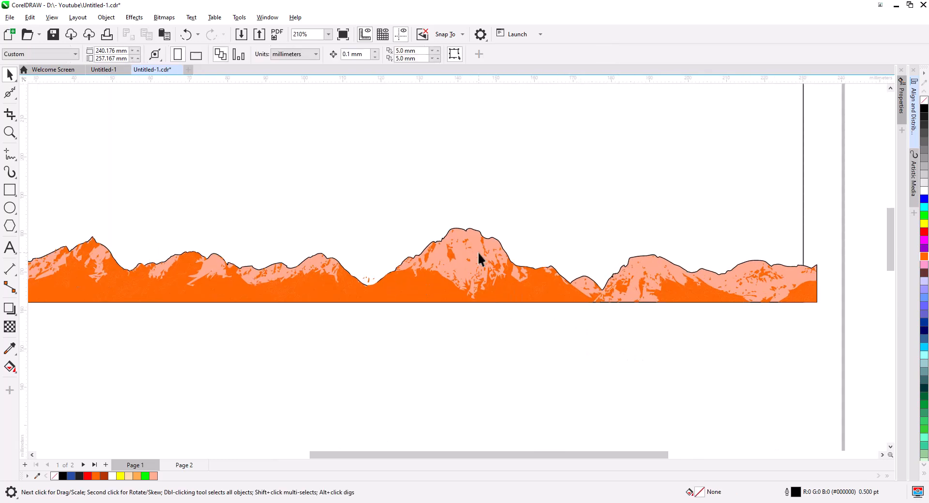
pyautogui.click(520, 296)
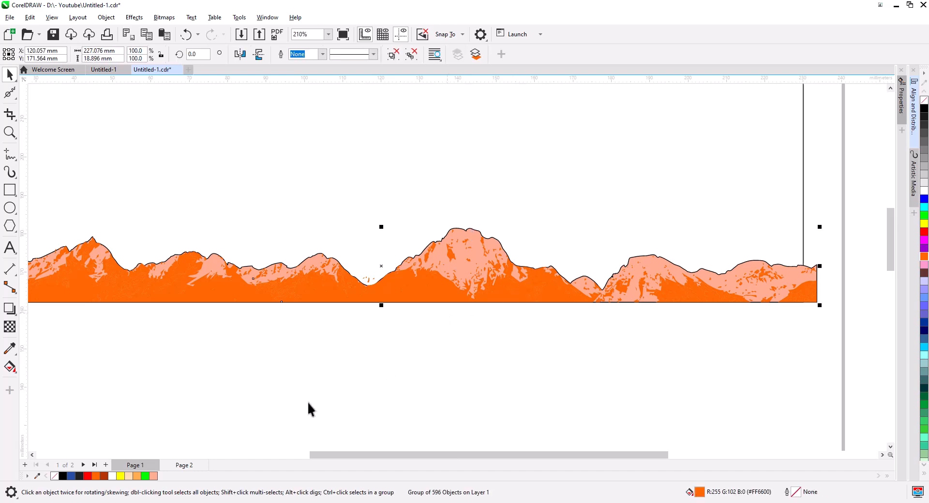
pyautogui.click(512, 375)
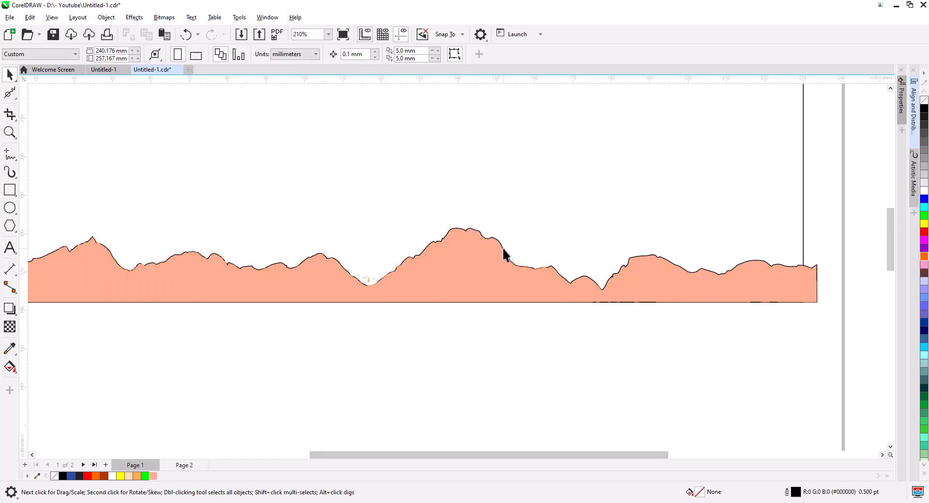
# Fill the ridge outline curve with orange (#FF6600)
pyautogui.click(501, 245)
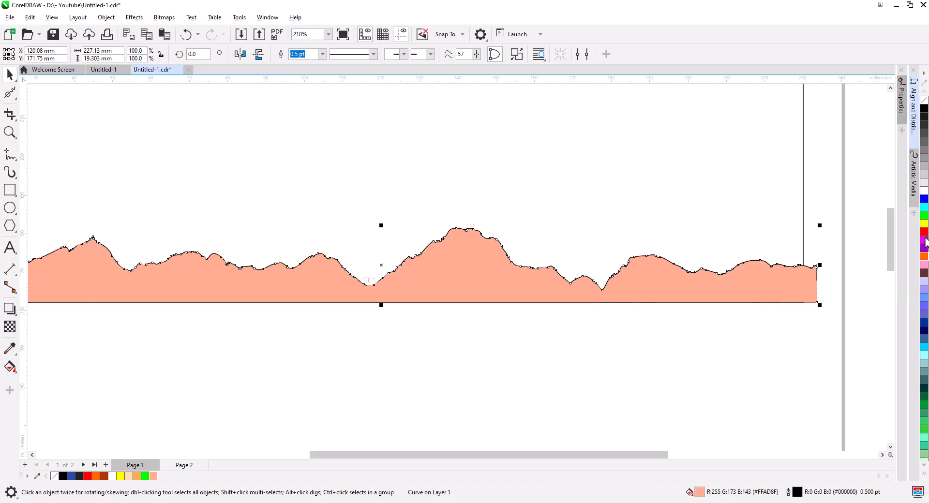
pyautogui.click(923, 258)
pyautogui.click(612, 383)
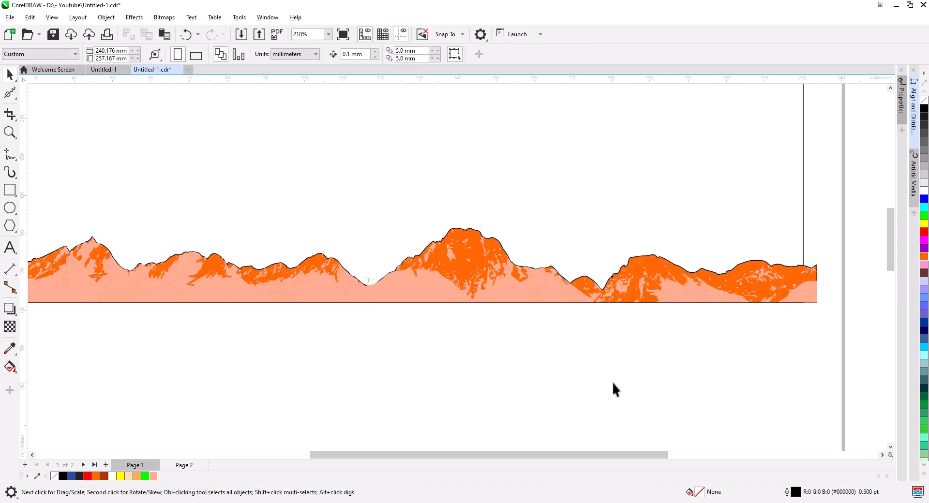
# Try moving the traced detail group slightly below the ridge shape's base, and undo the move
pyautogui.moveTo(550, 306)
pyautogui.mouseDown()
pyautogui.moveTo(547, 296)
pyautogui.moveTo(547, 311)
pyautogui.mouseUp()
pyautogui.scroll(-1, 534, 347)
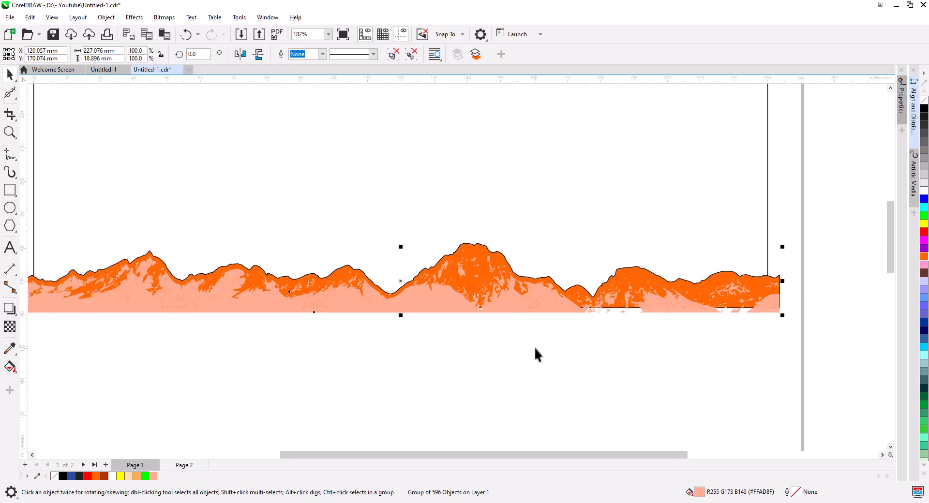
pyautogui.moveTo(534, 347); pyautogui.dragTo(604, 355)
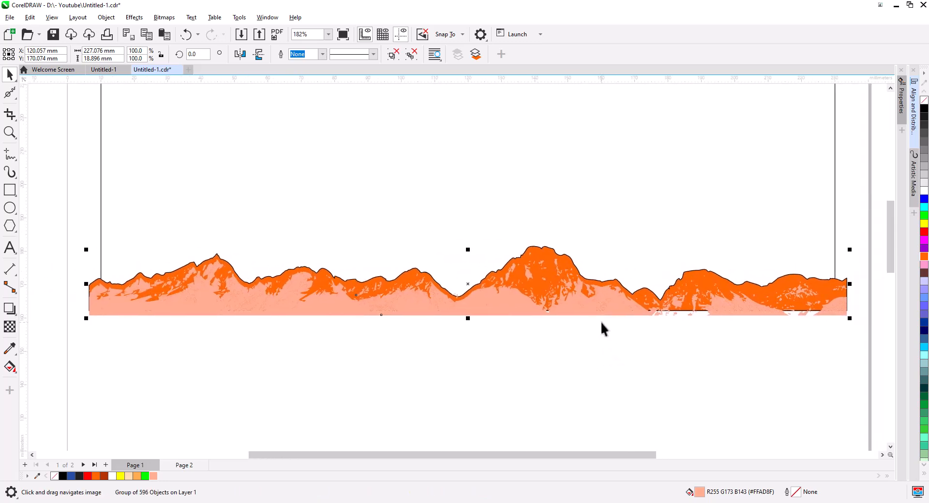
pyautogui.hotkey('ctrl', 'z')
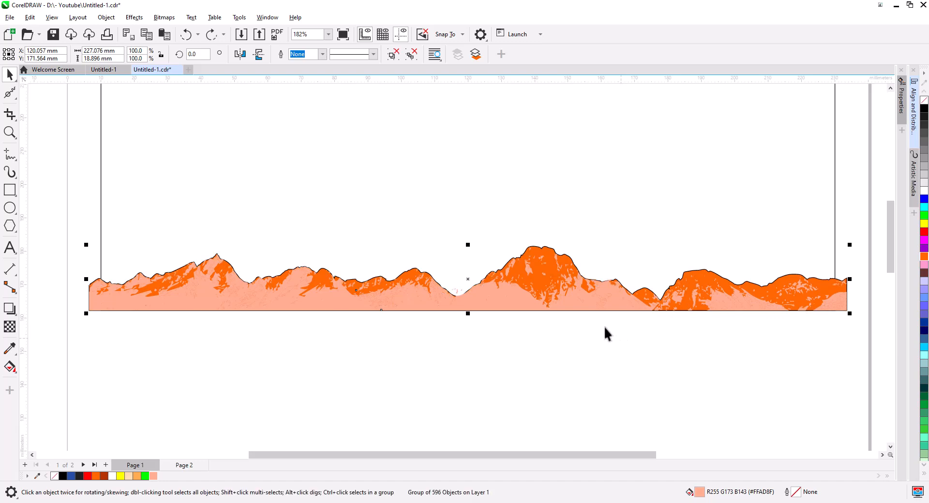
# Ungroup the traced mountain detail into separate pieces
pyautogui.rightClick(599, 305)
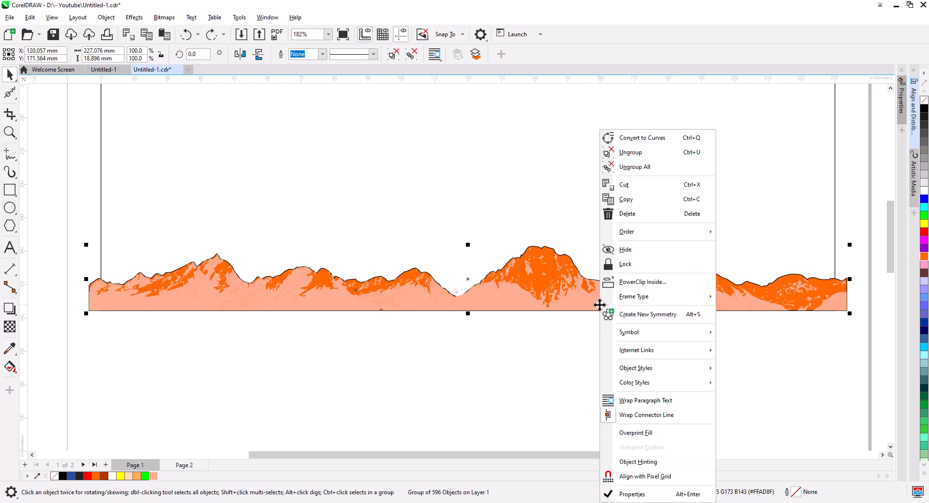
pyautogui.click(630, 152)
pyautogui.click(568, 329)
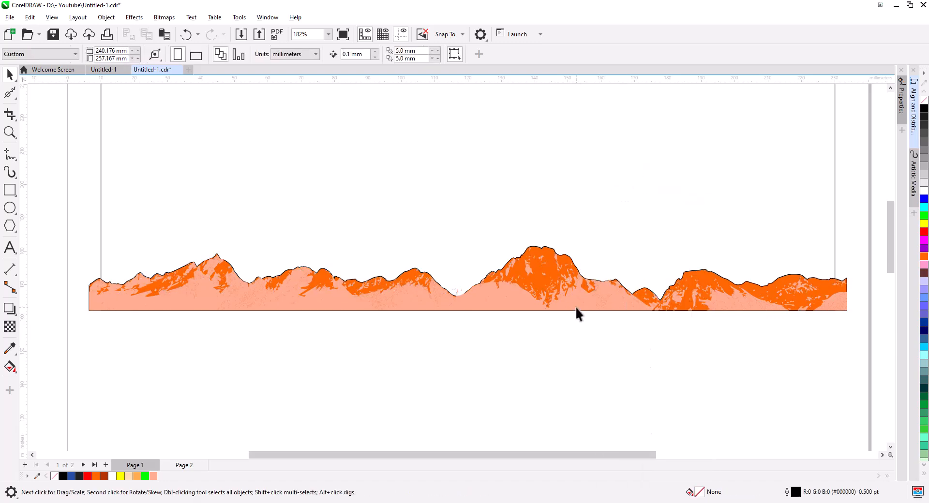
# Move the largest detail piece down so it hangs slightly below the ridge shape's base
pyautogui.click(567, 308)
pyautogui.moveTo(567, 307); pyautogui.dragTo(568, 314)
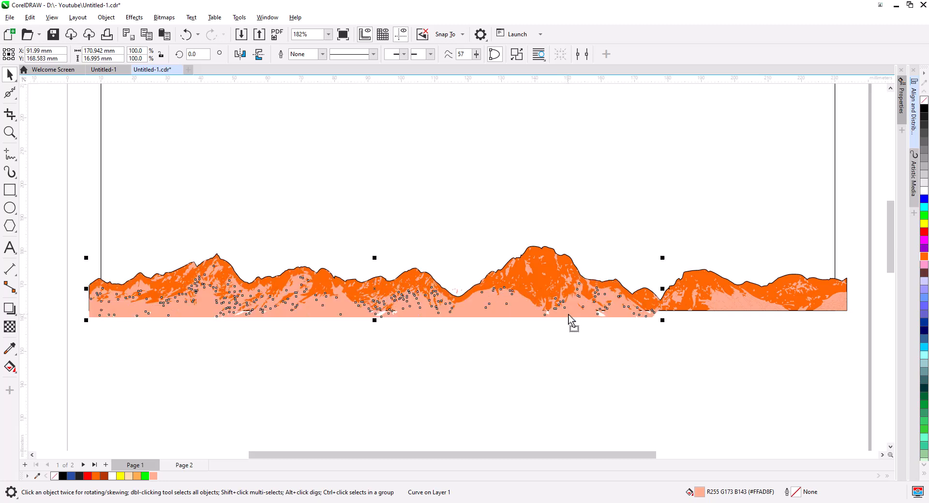
pyautogui.click(595, 354)
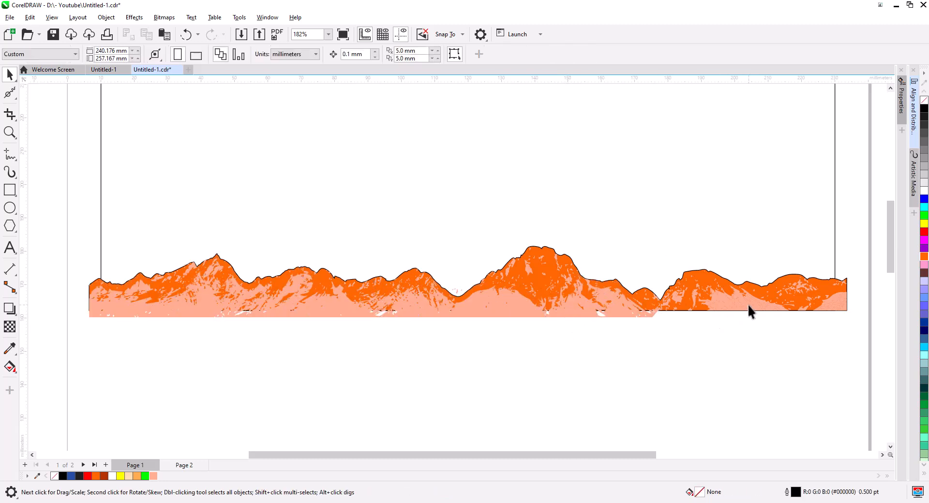
pyautogui.click(750, 305)
pyautogui.click(565, 338)
pyautogui.click(521, 315)
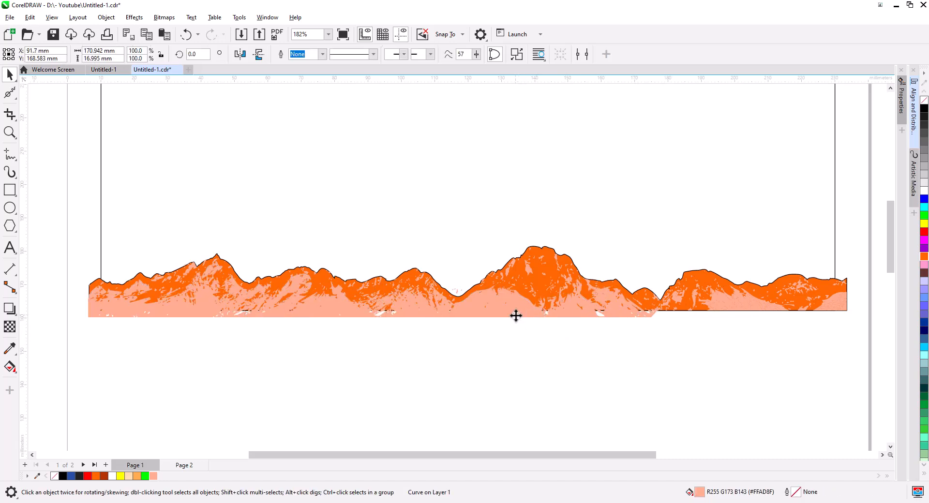
pyautogui.moveTo(517, 315); pyautogui.dragTo(519, 316)
pyautogui.click(526, 367)
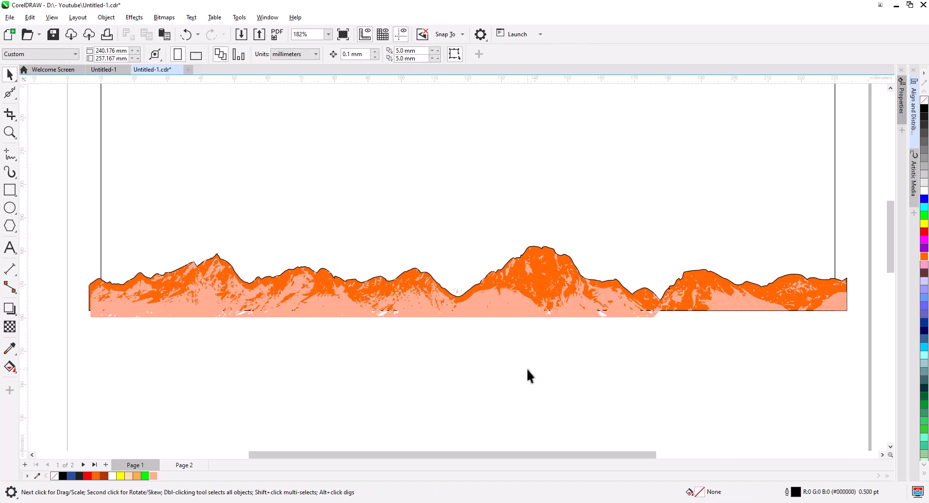
# Remove the ridge curve's black outline and fill all the traced detail pieces, without the ridge curve, with white (#FFFFFF)
pyautogui.click(572, 266)
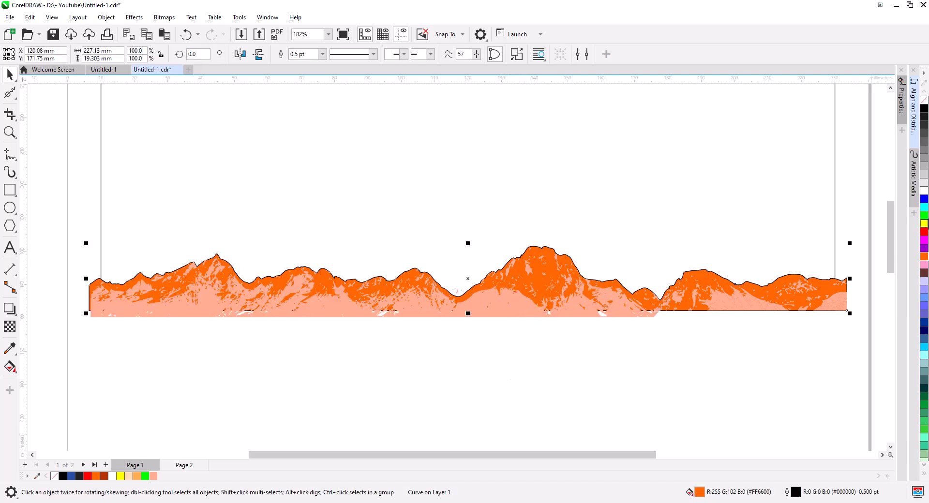
pyautogui.click(655, 365)
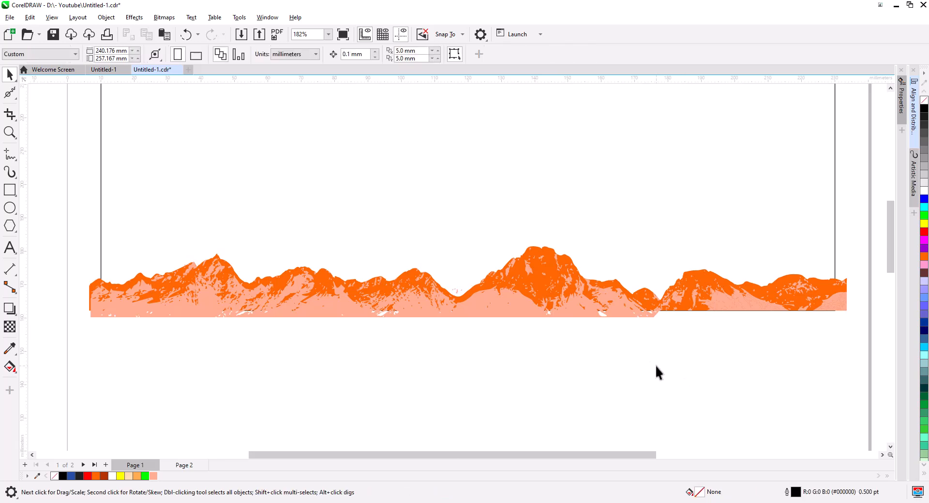
pyautogui.click(626, 316)
pyautogui.click(773, 357)
pyautogui.moveTo(379, 251); pyautogui.dragTo(66, 234)
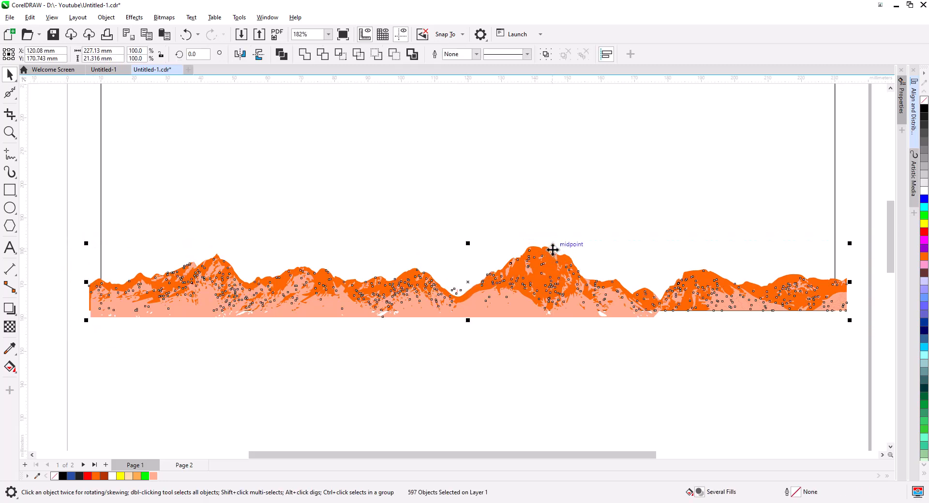
pyautogui.click(922, 192)
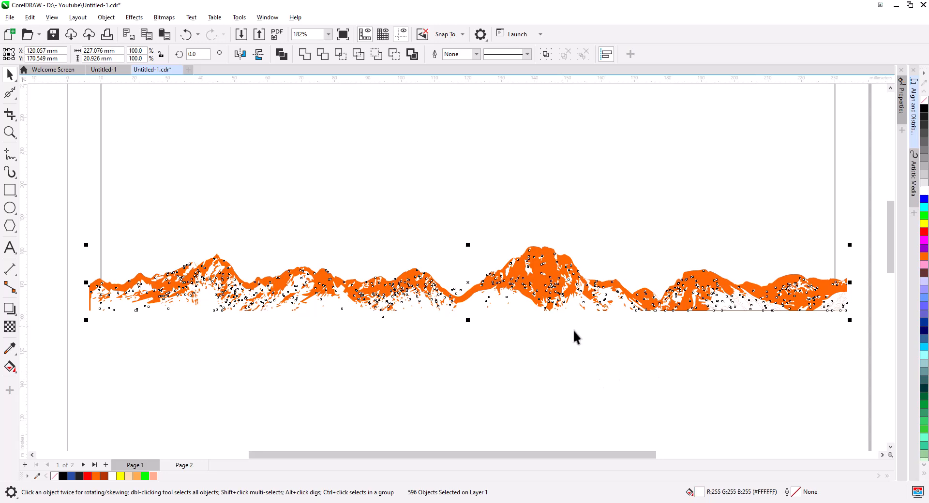
# Try moving the white detail pieces up off the orange ridge shape, and undo the move
pyautogui.moveTo(566, 296); pyautogui.dragTo(572, 244)
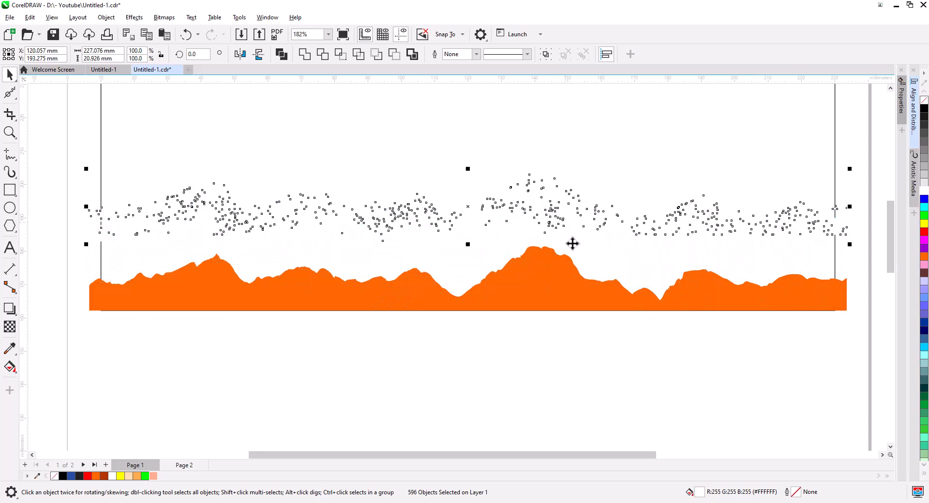
pyautogui.hotkey('ctrl', 'z')
pyautogui.click(662, 353)
pyautogui.scroll(-1, 587, 341)
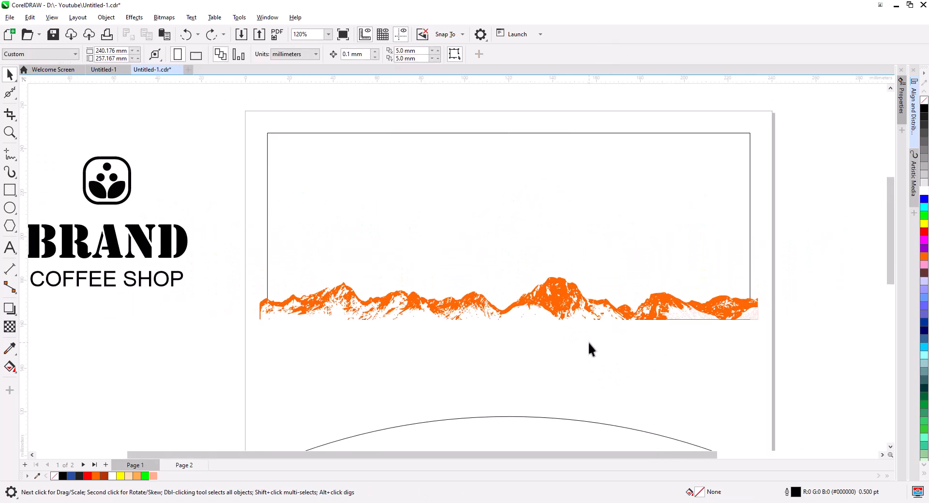
pyautogui.moveTo(622, 365); pyautogui.dragTo(611, 365)
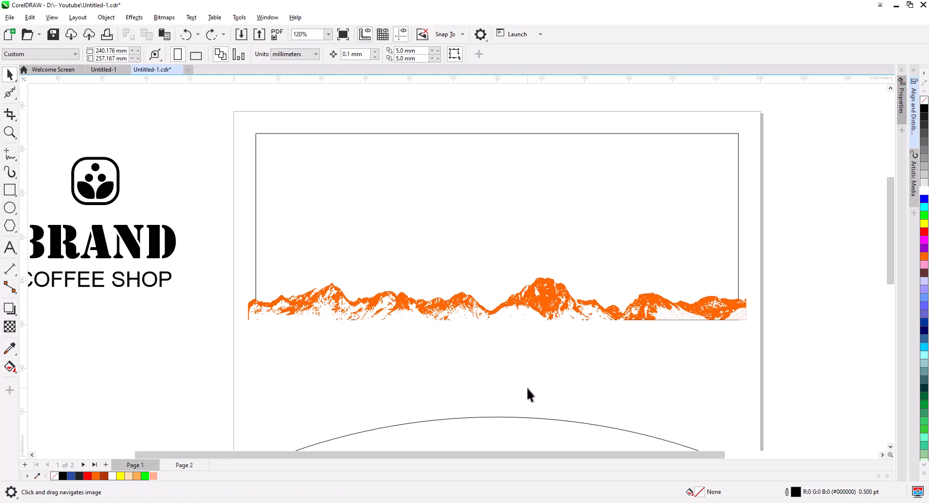
# Move the largest white detail piece further down so more of the orange ridge shape is uncovered
pyautogui.click(335, 318)
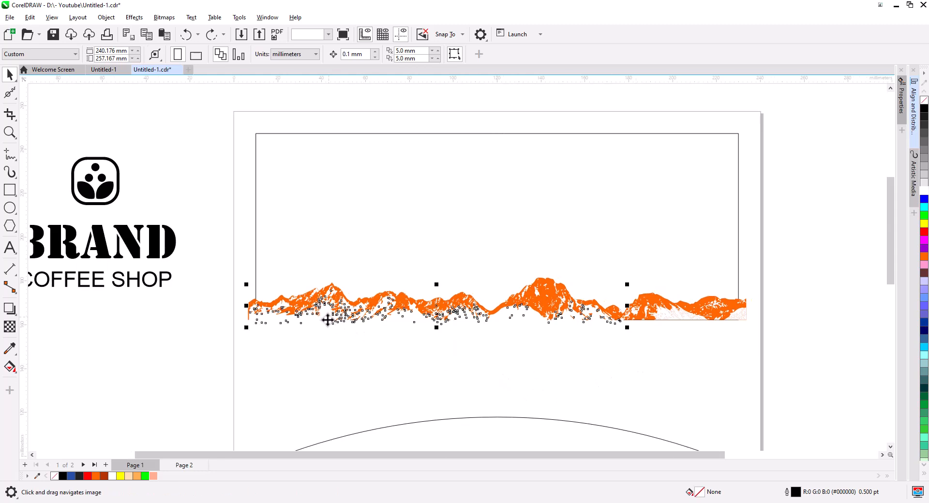
pyautogui.moveTo(325, 318); pyautogui.dragTo(325, 326)
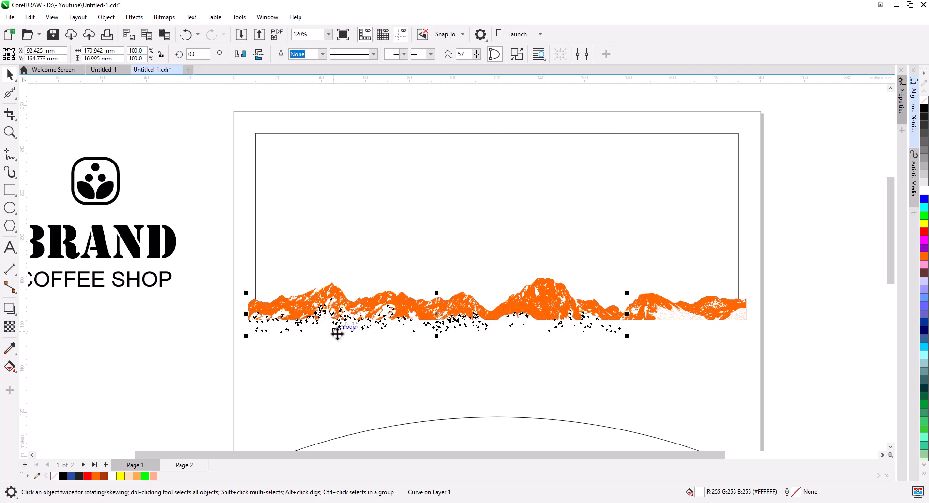
pyautogui.click(348, 359)
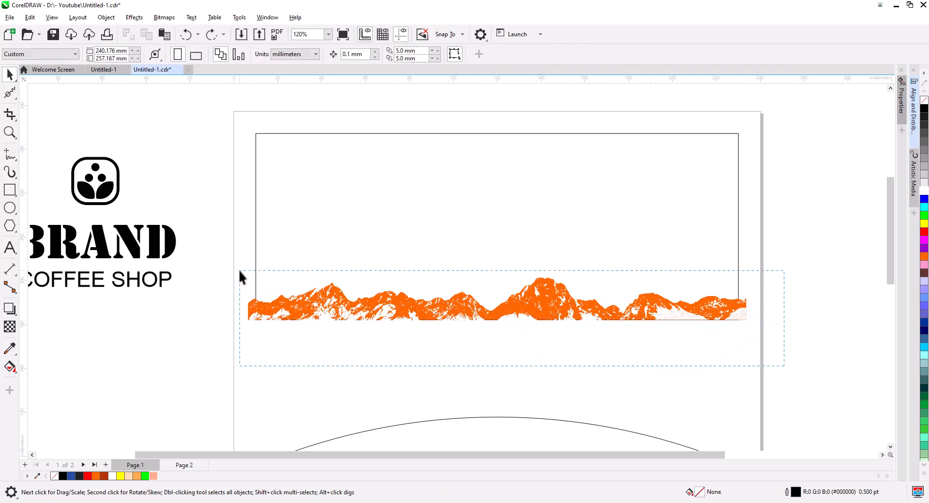
# Select all the white detail pieces without the orange ridge shape and combine them into one curve
pyautogui.moveTo(239, 269); pyautogui.dragTo(237, 266)
pyautogui.scroll(2, 562, 302)
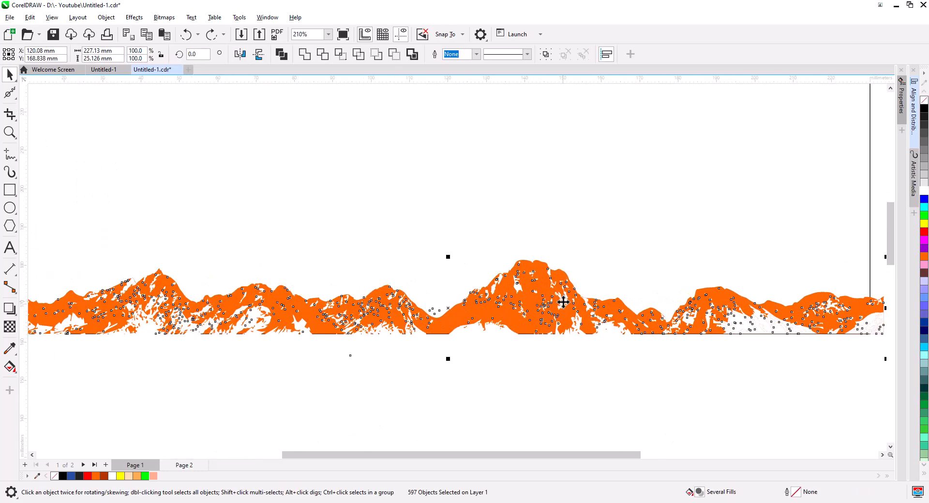
pyautogui.scroll(3, 563, 302)
pyautogui.keyDown('shift'); pyautogui.click(549, 221); pyautogui.keyUp('shift')
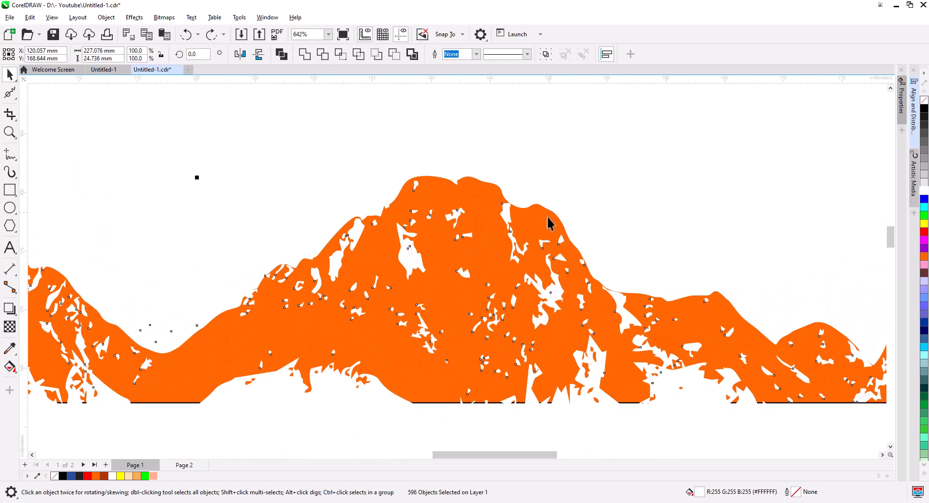
pyautogui.click(282, 55)
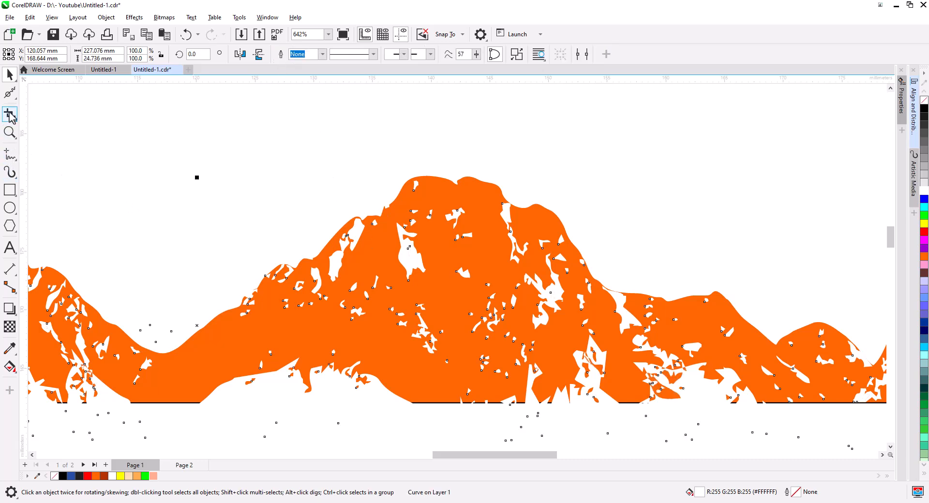
# Soften the jagged edges of the combined white detail curve across the mountain range with the Smooth tool
pyautogui.click(10, 94)
pyautogui.click(46, 110)
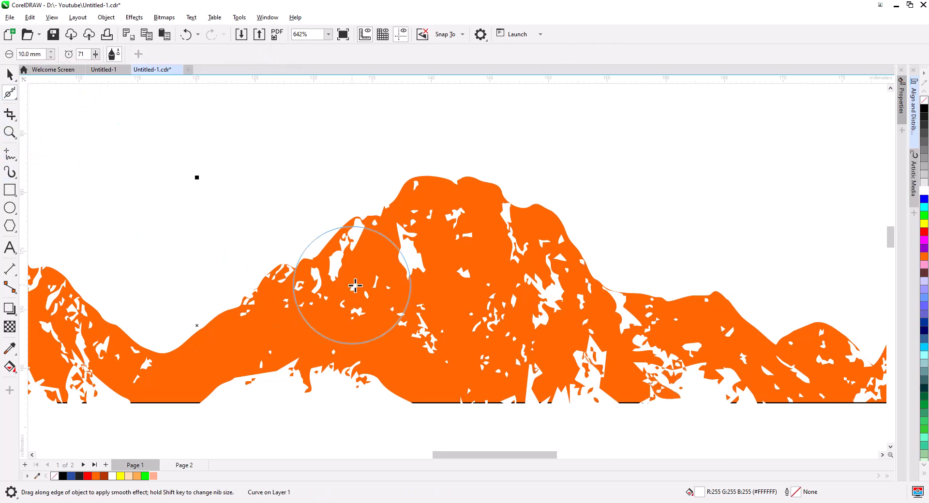
pyautogui.moveTo(353, 290)
pyautogui.mouseDown()
pyautogui.moveTo(384, 264)
pyautogui.moveTo(355, 304)
pyautogui.moveTo(422, 295)
pyautogui.moveTo(409, 261)
pyautogui.moveTo(549, 344)
pyautogui.moveTo(502, 262)
pyautogui.moveTo(571, 323)
pyautogui.moveTo(511, 232)
pyautogui.moveTo(629, 356)
pyautogui.moveTo(561, 363)
pyautogui.mouseUp()
pyautogui.scroll(-2, 595, 372)
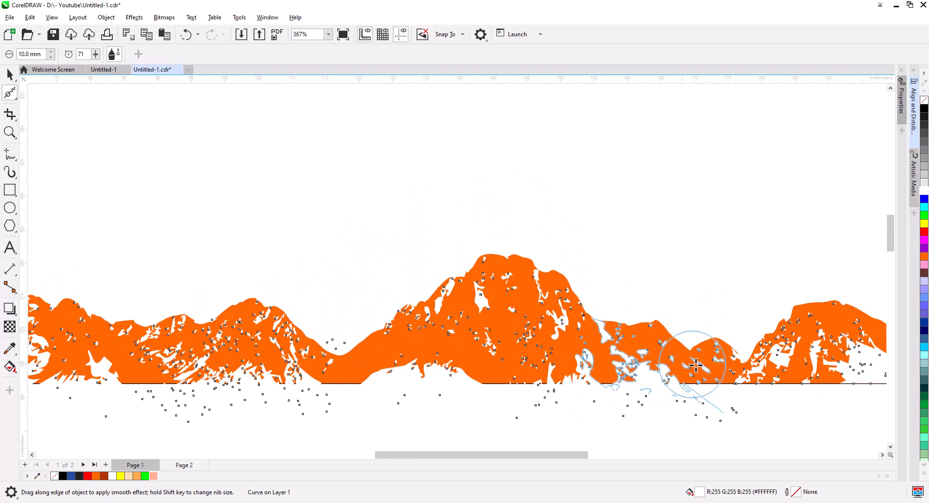
pyautogui.moveTo(645, 401); pyautogui.dragTo(462, 357)
pyautogui.moveTo(580, 314)
pyautogui.mouseDown()
pyautogui.moveTo(670, 329)
pyautogui.moveTo(653, 290)
pyautogui.moveTo(648, 338)
pyautogui.moveTo(715, 323)
pyautogui.moveTo(764, 343)
pyautogui.moveTo(558, 372)
pyautogui.mouseUp()
pyautogui.moveTo(583, 352)
pyautogui.mouseDown()
pyautogui.moveTo(666, 312)
pyautogui.moveTo(652, 337)
pyautogui.moveTo(652, 373)
pyautogui.moveTo(622, 311)
pyautogui.moveTo(695, 347)
pyautogui.moveTo(716, 338)
pyautogui.mouseUp()
pyautogui.moveTo(338, 360); pyautogui.dragTo(532, 362)
pyautogui.moveTo(818, 319)
pyautogui.mouseDown()
pyautogui.moveTo(834, 310)
pyautogui.moveTo(838, 322)
pyautogui.moveTo(773, 360)
pyautogui.mouseUp()
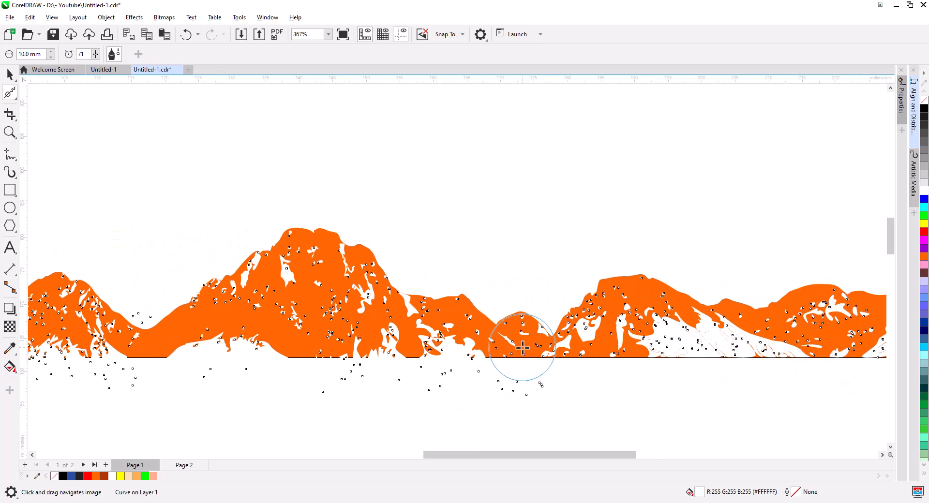
pyautogui.hscroll(-10, 532, 362)
pyautogui.moveTo(559, 368)
pyautogui.mouseDown()
pyautogui.moveTo(435, 326)
pyautogui.moveTo(414, 370)
pyautogui.mouseUp()
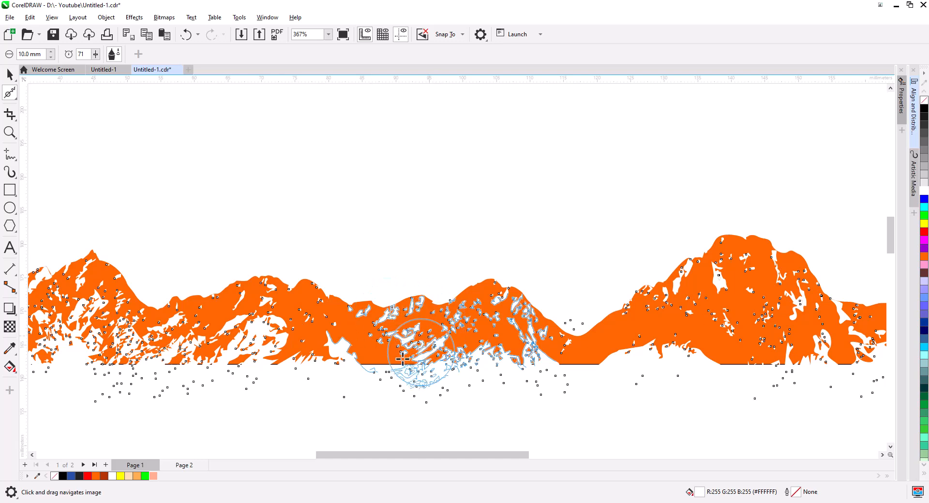
pyautogui.hscroll(-5, 543, 367)
pyautogui.moveTo(544, 367)
pyautogui.mouseDown()
pyautogui.moveTo(498, 341)
pyautogui.moveTo(355, 357)
pyautogui.moveTo(467, 401)
pyautogui.mouseUp()
pyautogui.moveTo(481, 369)
pyautogui.mouseDown()
pyautogui.moveTo(438, 347)
pyautogui.moveTo(454, 342)
pyautogui.moveTo(394, 346)
pyautogui.moveTo(404, 328)
pyautogui.moveTo(377, 382)
pyautogui.moveTo(397, 360)
pyautogui.moveTo(341, 376)
pyautogui.moveTo(311, 366)
pyautogui.moveTo(408, 387)
pyautogui.mouseUp()
pyautogui.moveTo(577, 340)
pyautogui.mouseDown()
pyautogui.moveTo(555, 364)
pyautogui.moveTo(556, 348)
pyautogui.moveTo(531, 328)
pyautogui.mouseUp()
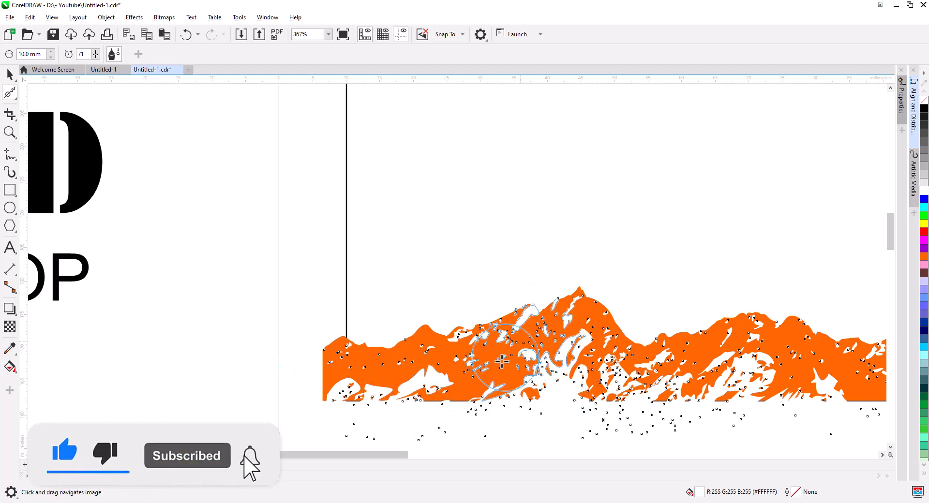
pyautogui.press('space')
pyautogui.scroll(-5, 480, 348)
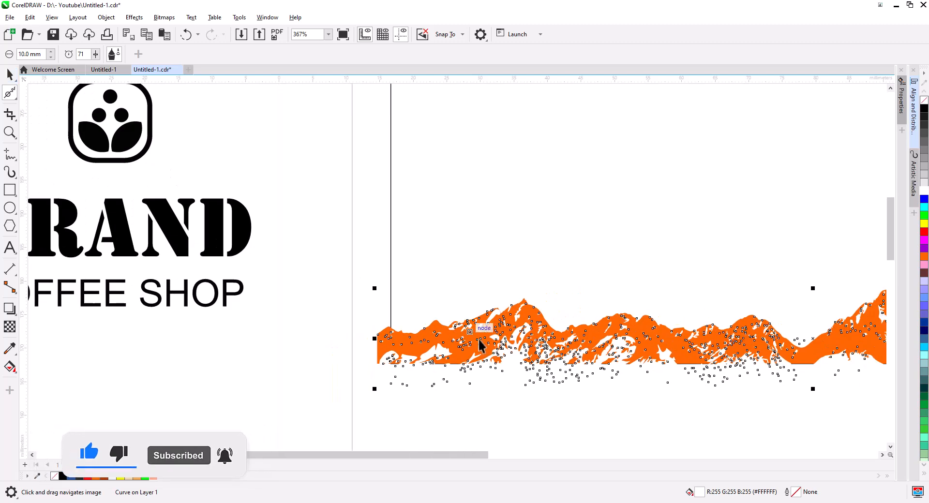
pyautogui.hscroll(3, 584, 367)
pyautogui.click(519, 372)
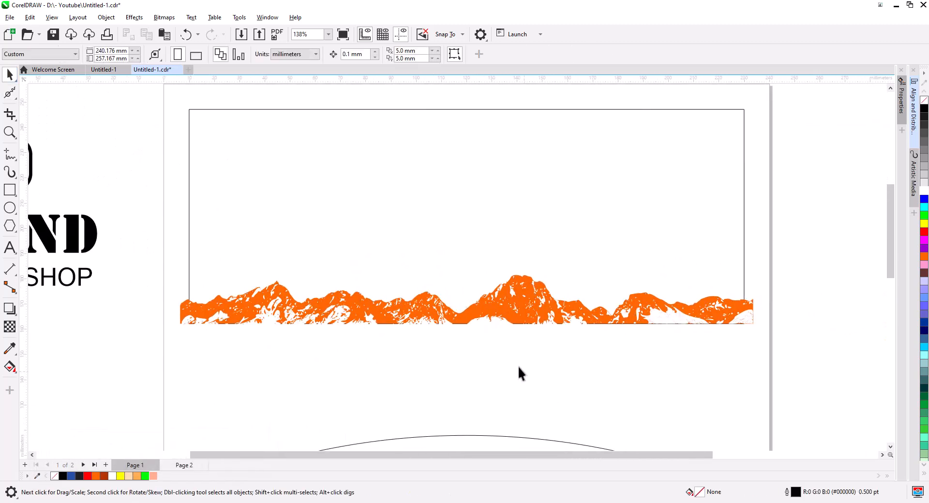
# Try trimming the orange ridge shape with the white detail curve and moving the result up, and undo both operations
pyautogui.click(501, 337)
pyautogui.keyDown('shift'); pyautogui.click(471, 315); pyautogui.keyUp('shift')
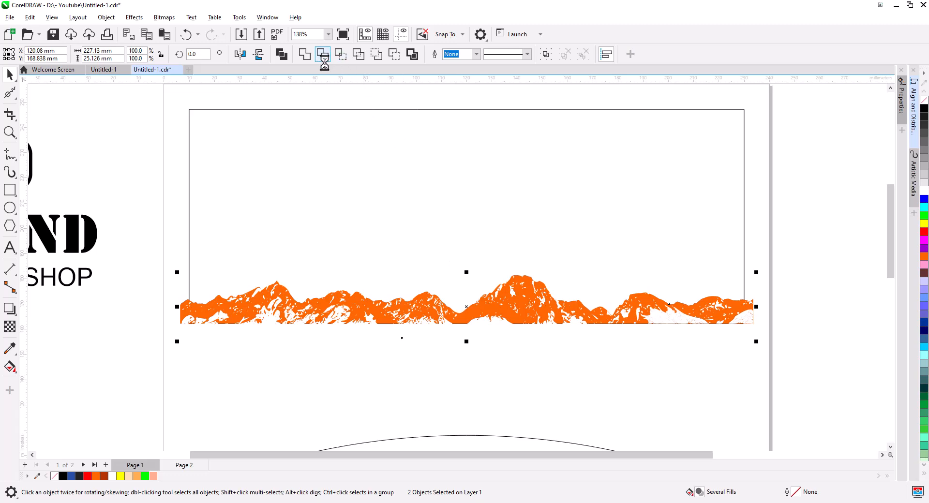
pyautogui.click(489, 349)
pyautogui.click(487, 338)
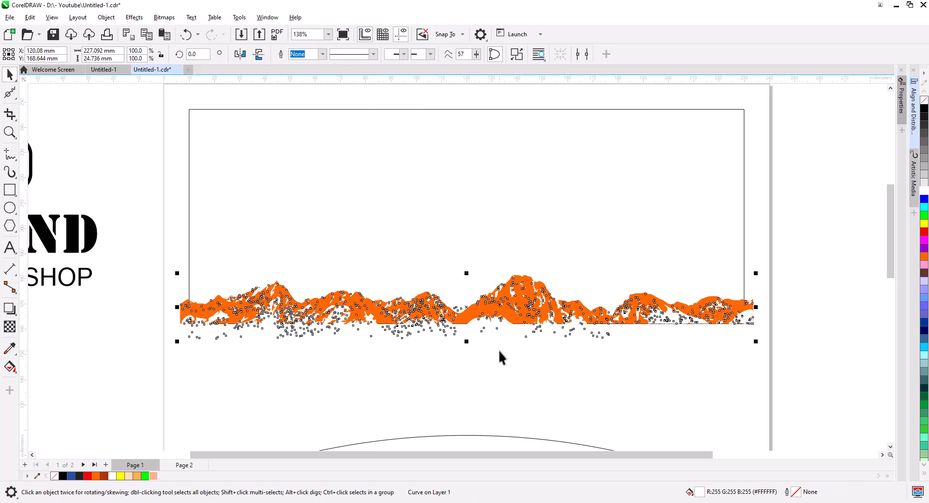
pyautogui.click(517, 326)
pyautogui.click(490, 329)
pyautogui.moveTo(518, 307); pyautogui.dragTo(519, 245)
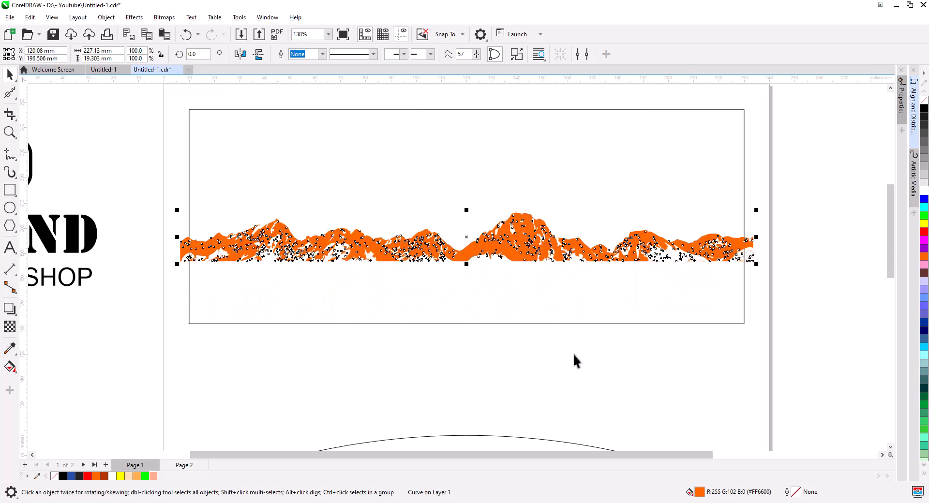
pyautogui.click(634, 351)
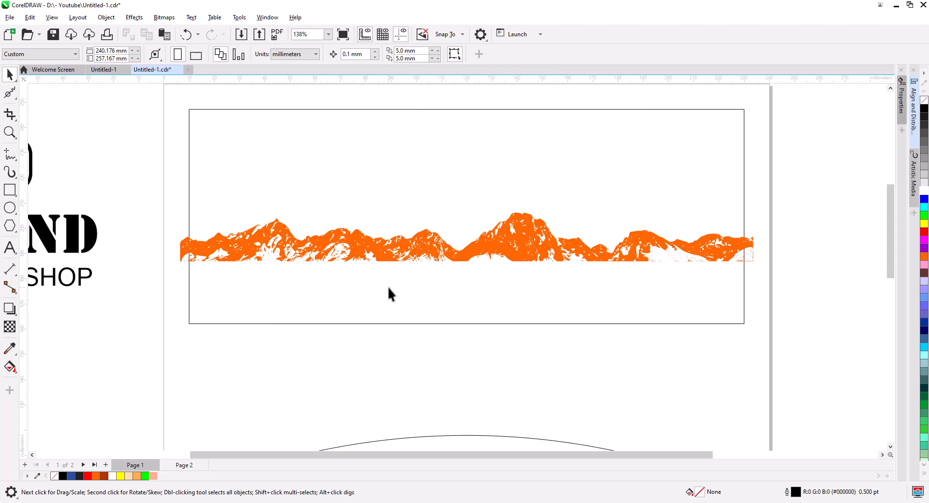
pyautogui.hotkey('ctrl', 'z')
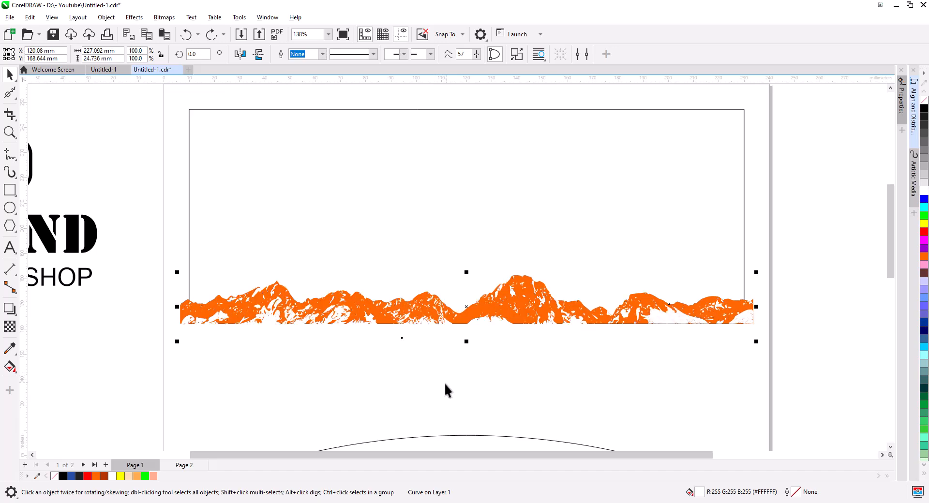
pyautogui.hotkey('ctrl', 'z')
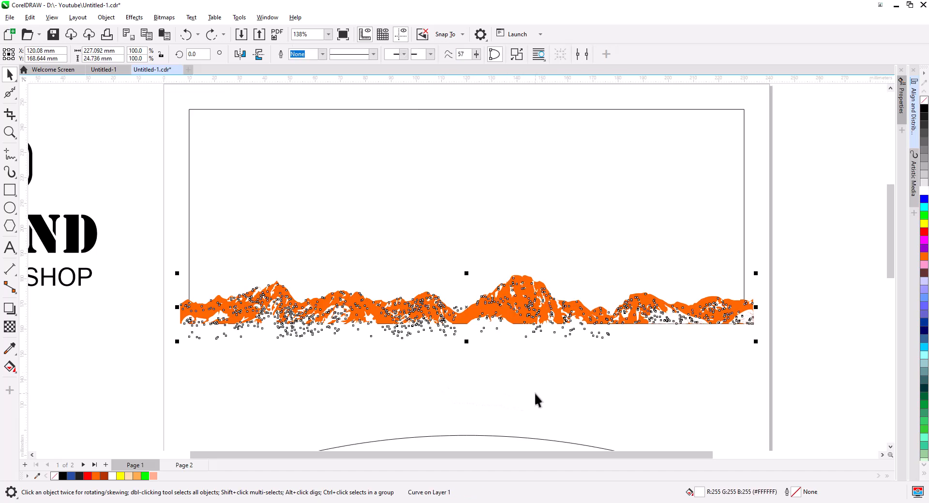
# Give the orange ridge shape a black outline
pyautogui.click(536, 389)
pyautogui.click(503, 336)
pyautogui.click(530, 294)
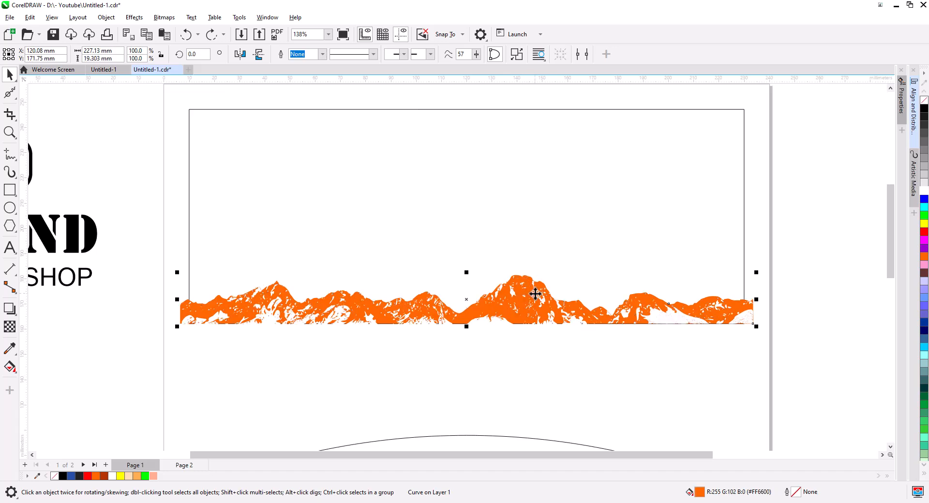
# Select the orange ridge shape with its white detail curve and enlarge both together to about 411 mm wide
pyautogui.moveTo(793, 377); pyautogui.dragTo(156, 213)
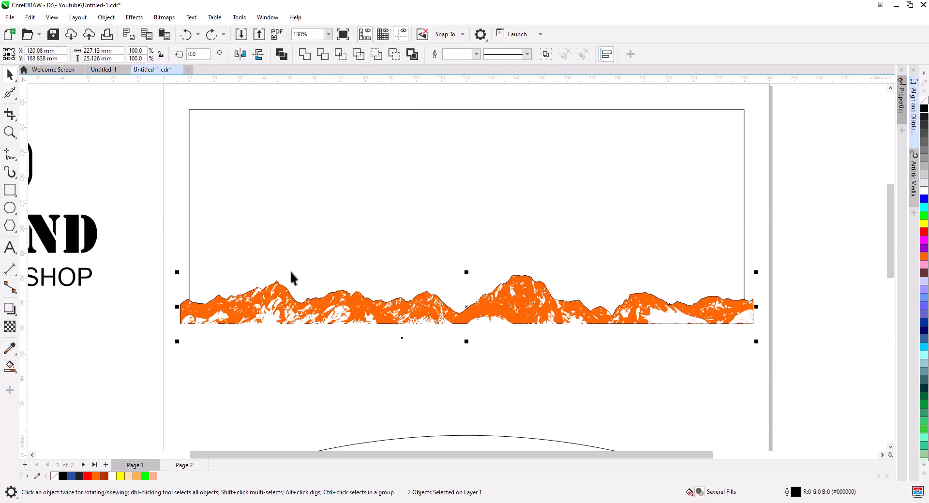
pyautogui.scroll(-2, 338, 271)
pyautogui.moveTo(579, 315); pyautogui.dragTo(711, 378)
pyautogui.moveTo(485, 311); pyautogui.dragTo(514, 309)
pyautogui.scroll(3, 567, 309)
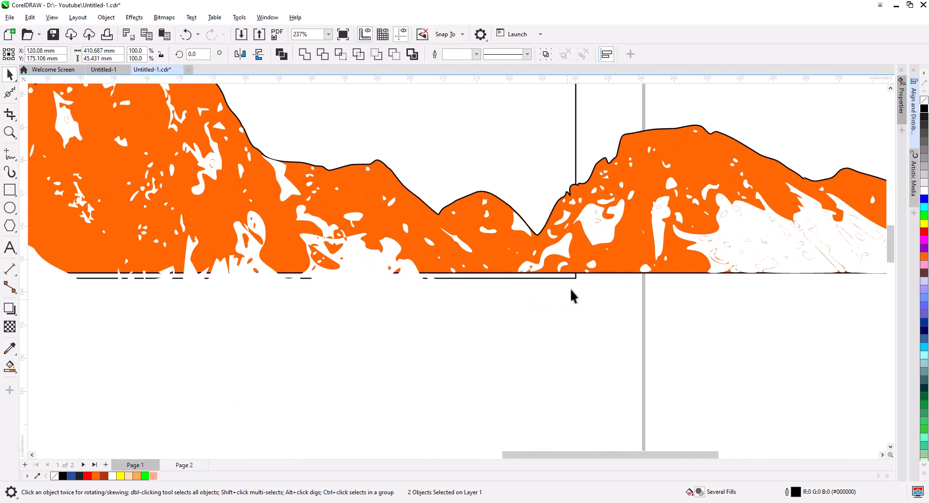
# Align the mountain base with the rectangle's lower edge and shift the mountains right so the tallest peak sits in the rectangle's right half
pyautogui.moveTo(567, 273); pyautogui.dragTo(567, 279)
pyautogui.scroll(-4, 454, 333)
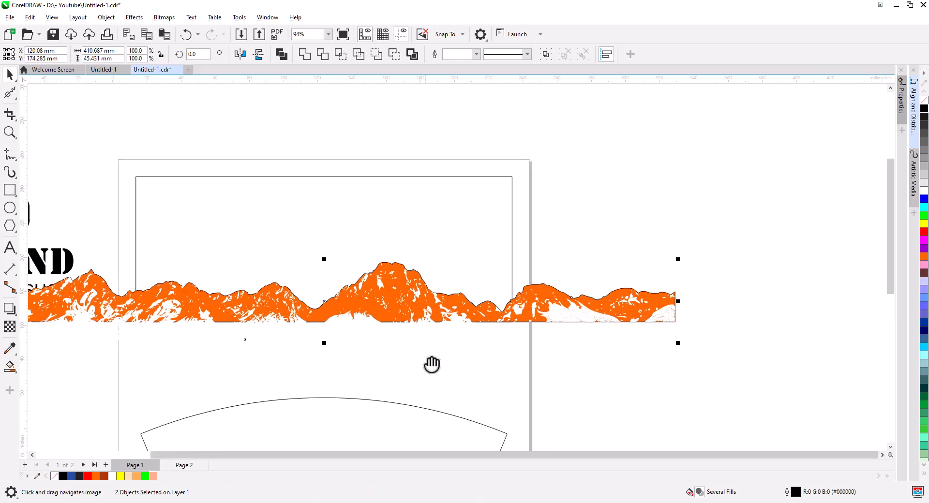
pyautogui.moveTo(431, 364); pyautogui.dragTo(468, 366)
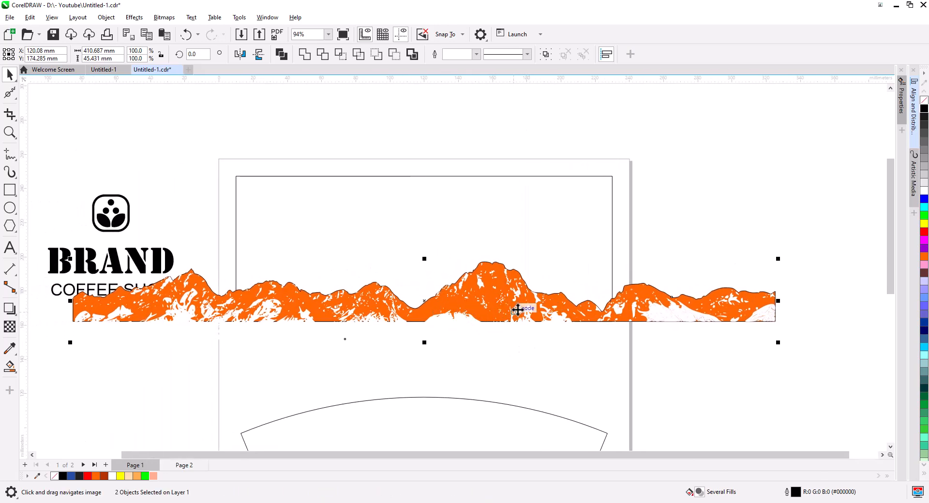
pyautogui.moveTo(524, 307); pyautogui.dragTo(559, 311)
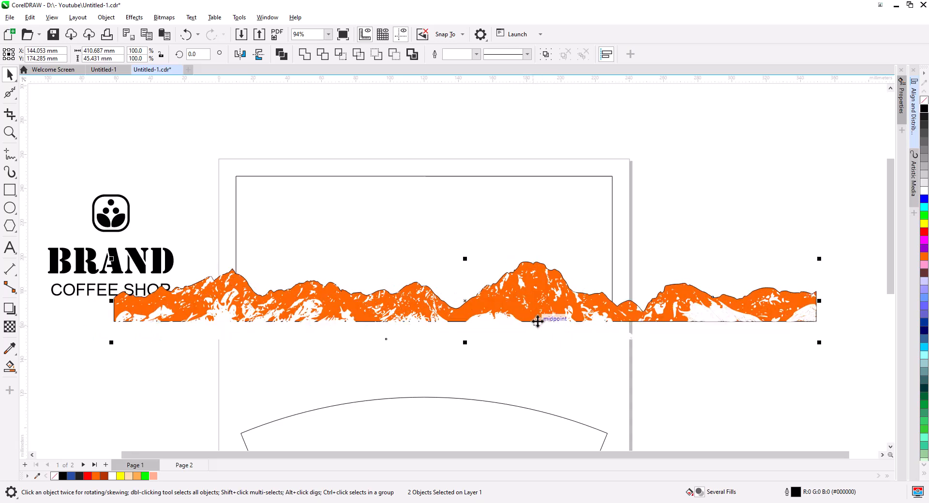
pyautogui.click(613, 379)
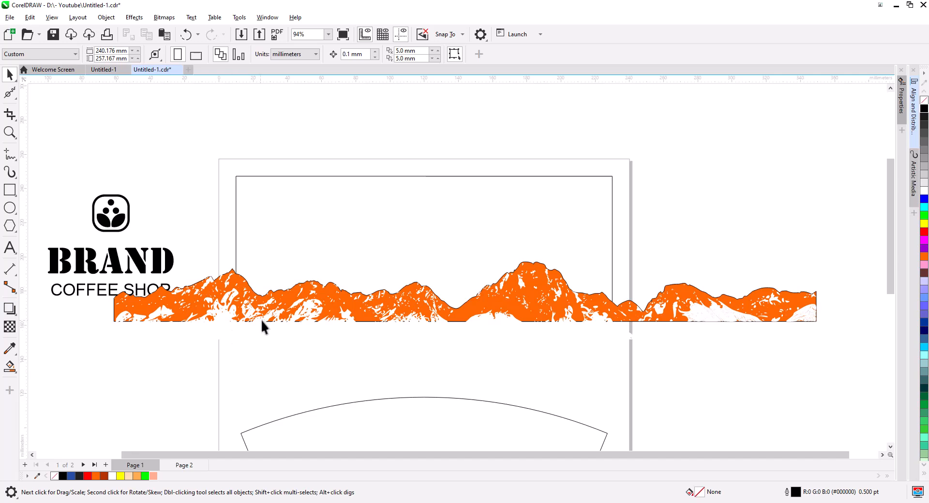
# Fill the enclosed area of the rectangle above the mountains with blue using Smart Fill
pyautogui.click(9, 366)
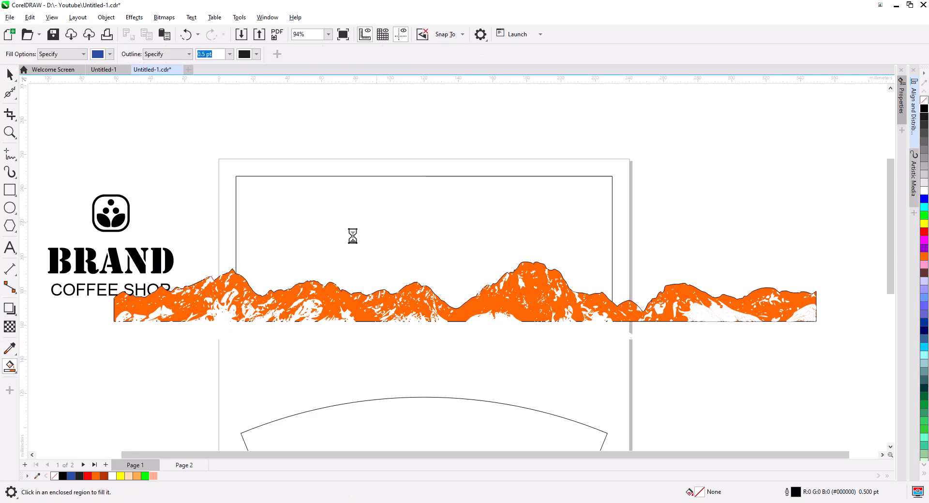
pyautogui.click(10, 75)
pyautogui.press('Escape')
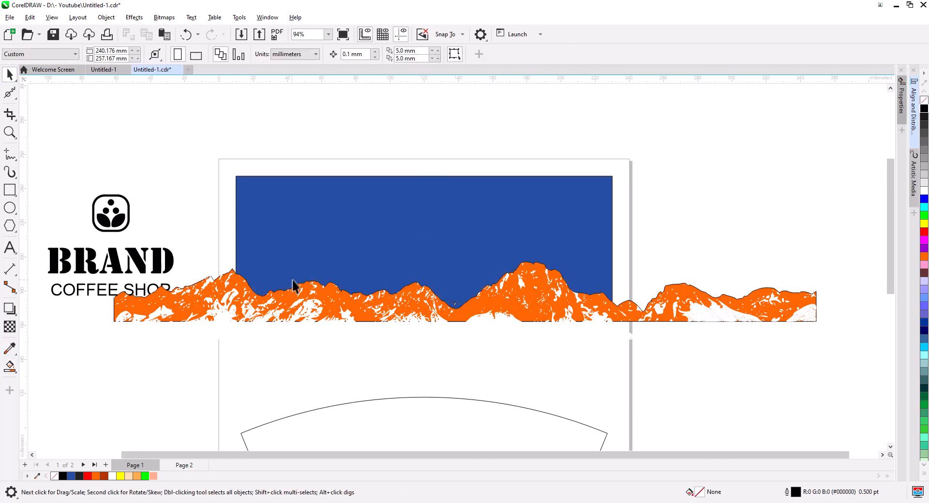
# Select the orange ridge shape and white detail curve together and send them to the back of the page
pyautogui.click(532, 313)
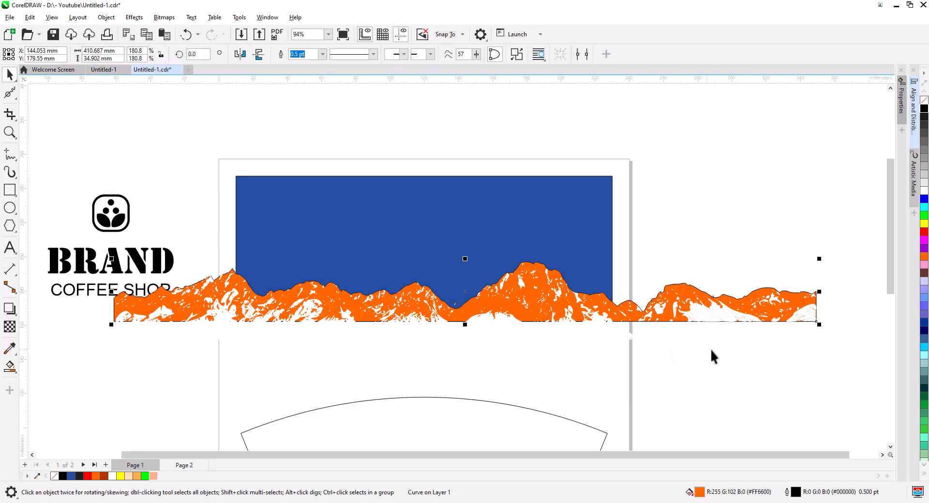
pyautogui.moveTo(850, 352); pyautogui.dragTo(103, 248)
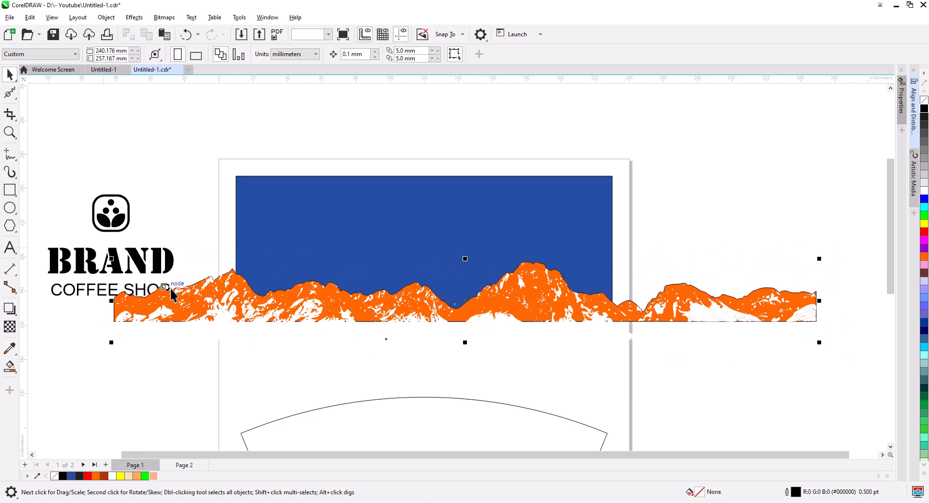
pyautogui.rightClick(662, 310)
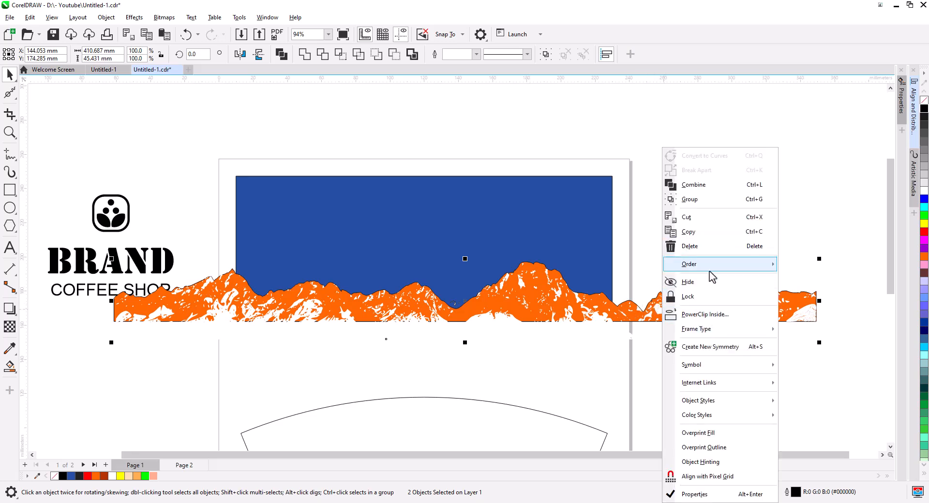
pyautogui.moveTo(709, 271)
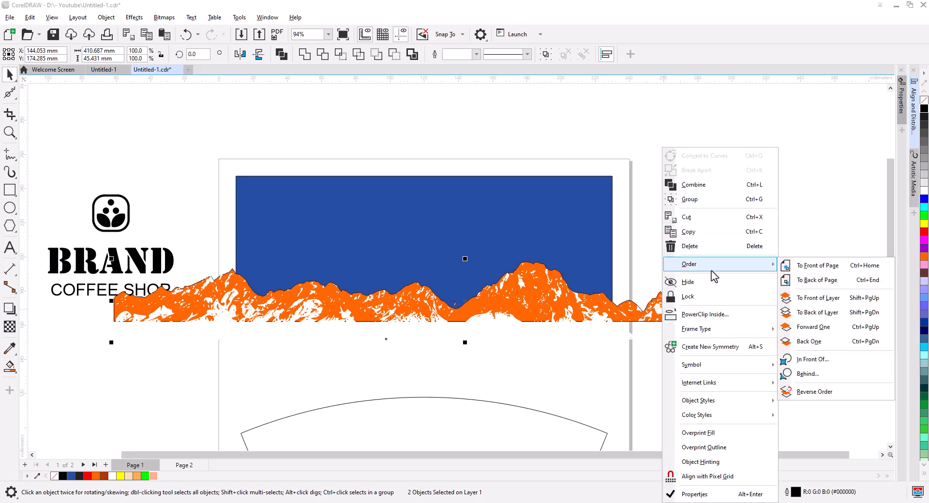
pyautogui.click(815, 281)
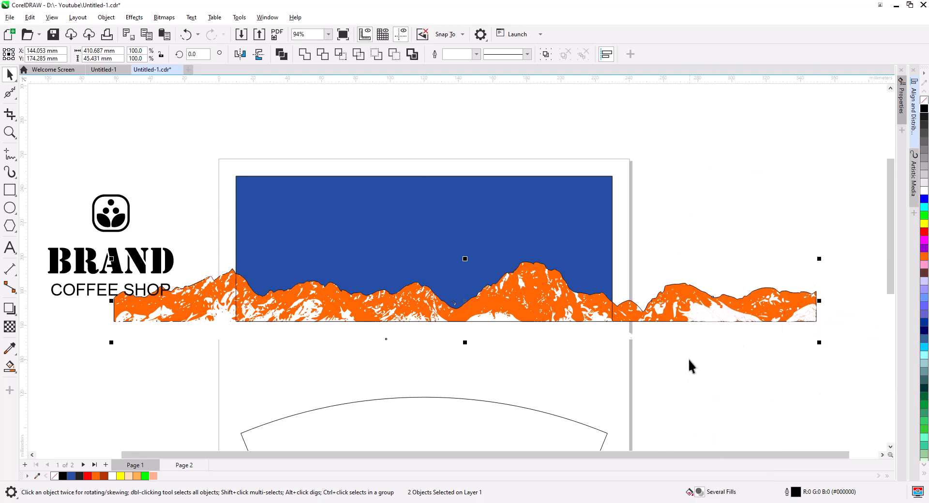
# PowerClip the mountain artwork inside the rectangle
pyautogui.rightClick(676, 311)
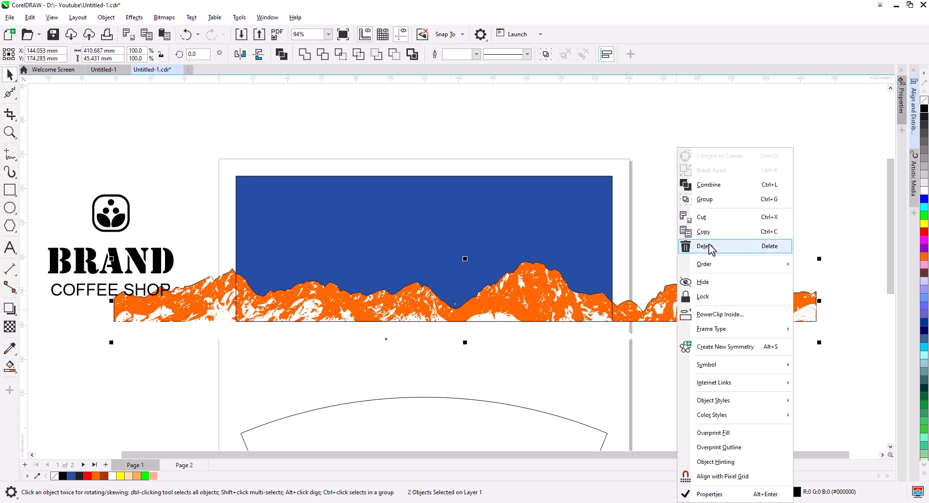
pyautogui.click(706, 314)
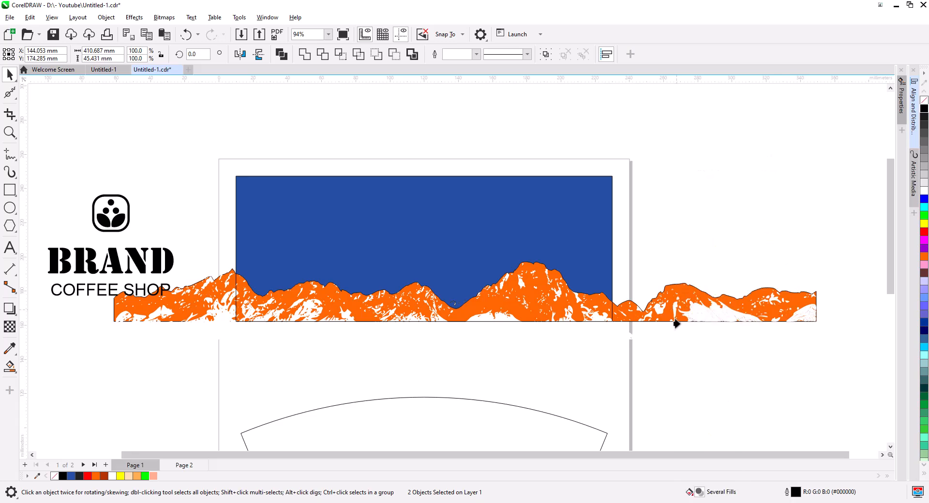
pyautogui.click(608, 313)
pyautogui.click(480, 351)
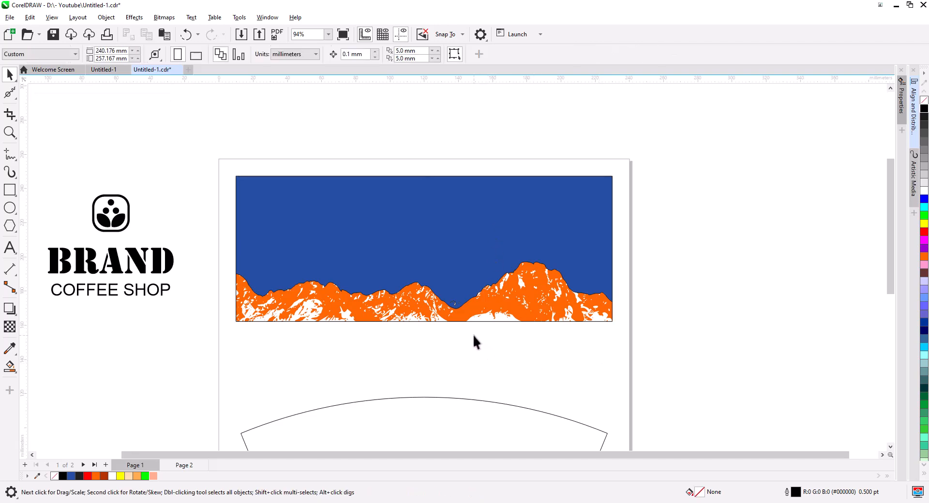
# Open the PowerClip contents for editing and delete the nodes of the stray white specks above the deep valley
pyautogui.scroll(5, 460, 322)
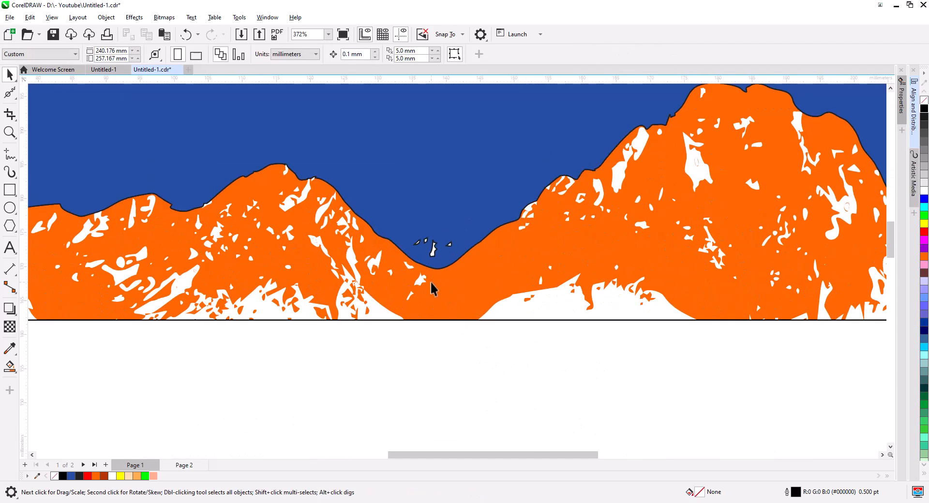
pyautogui.click(431, 284)
pyautogui.click(47, 94)
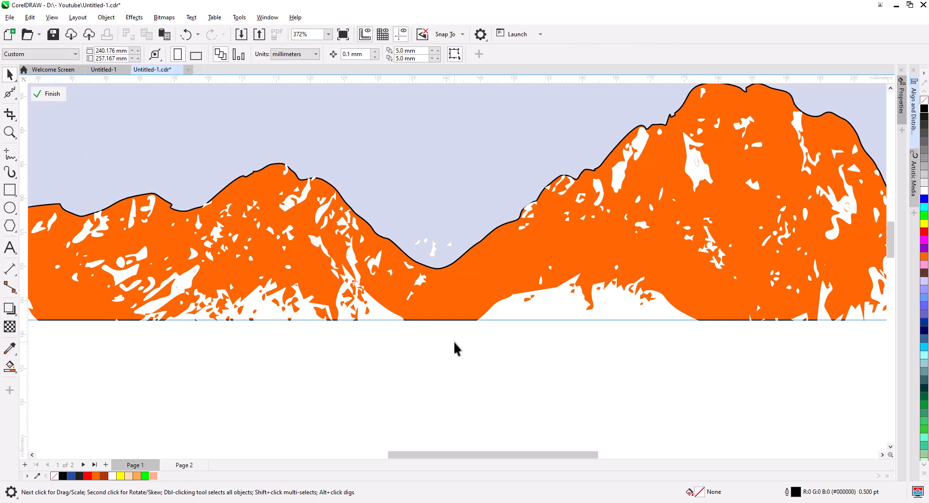
pyautogui.click(454, 291)
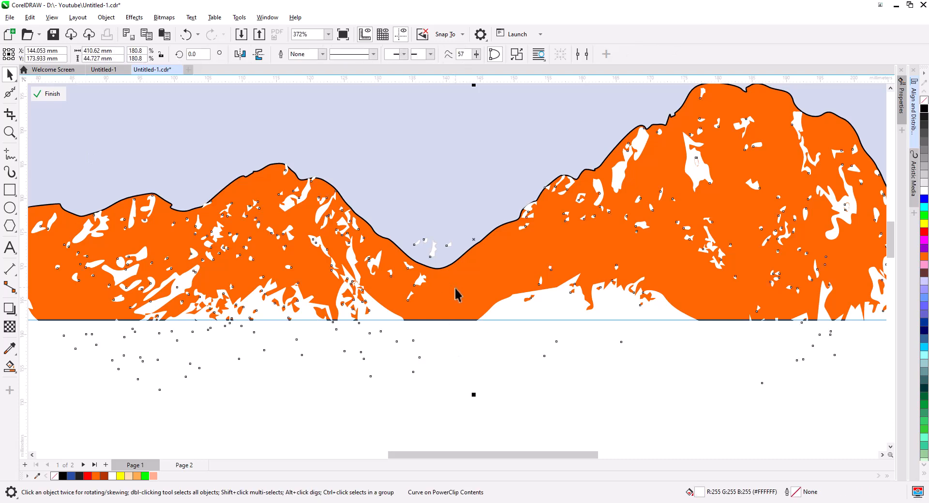
pyautogui.click(14, 94)
pyautogui.click(41, 92)
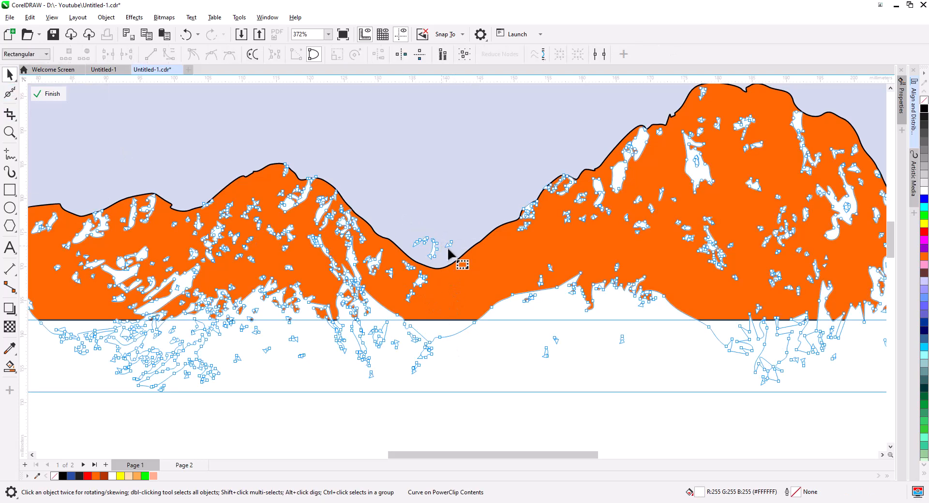
pyautogui.moveTo(404, 211); pyautogui.dragTo(460, 266)
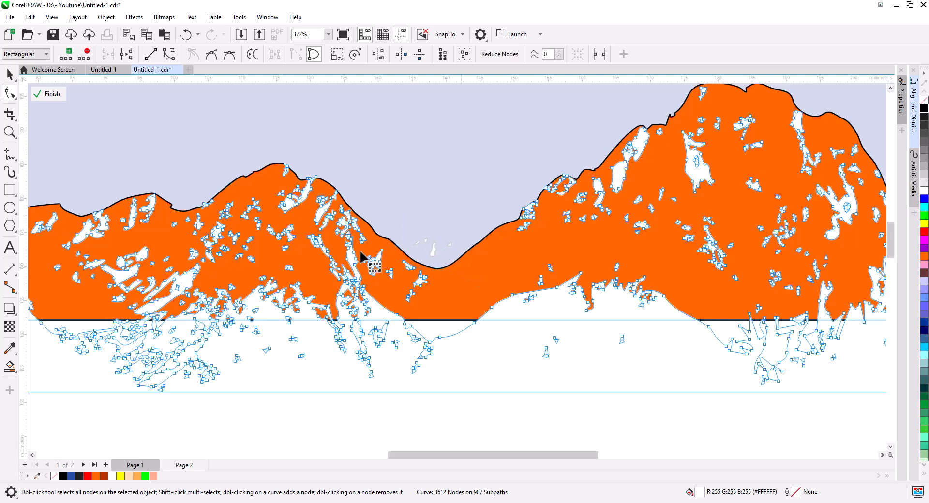
pyautogui.press('Delete')
# Delete the nodes of the remaining stray white specks along the ridge line in the left part of the range
pyautogui.moveTo(312, 241); pyautogui.dragTo(403, 257)
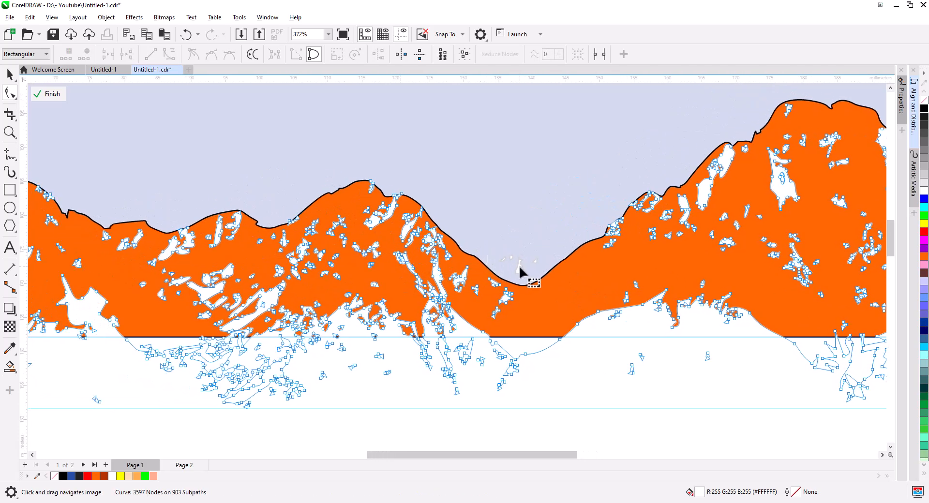
pyautogui.press('Delete')
pyautogui.moveTo(277, 238); pyautogui.dragTo(569, 288)
pyautogui.moveTo(314, 228); pyautogui.dragTo(357, 258)
pyautogui.press('Delete')
pyautogui.moveTo(297, 280); pyautogui.dragTo(540, 281)
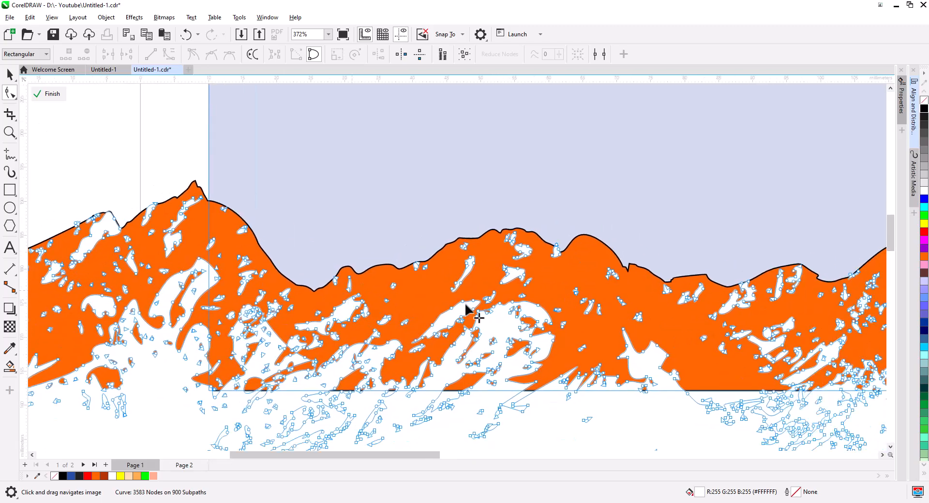
pyautogui.moveTo(750, 334); pyautogui.dragTo(231, 319)
pyautogui.moveTo(410, 229); pyautogui.dragTo(429, 242)
pyautogui.press('Delete')
# Remove the outline from the orange ridge shape and break the white detail curve apart into separate pieces
pyautogui.moveTo(804, 276); pyautogui.dragTo(600, 306)
pyautogui.moveTo(839, 330); pyautogui.dragTo(636, 303)
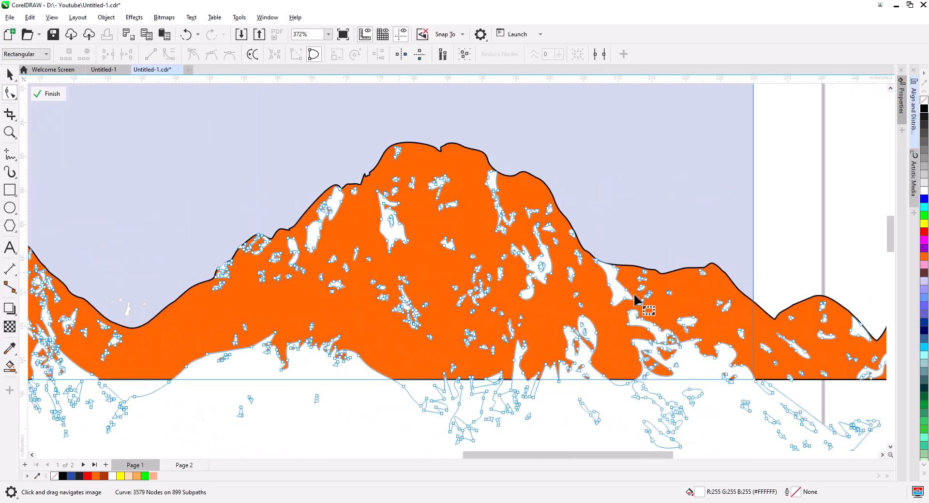
pyautogui.moveTo(346, 317); pyautogui.dragTo(555, 335)
pyautogui.scroll(-3, 176, 211)
pyautogui.press('space')
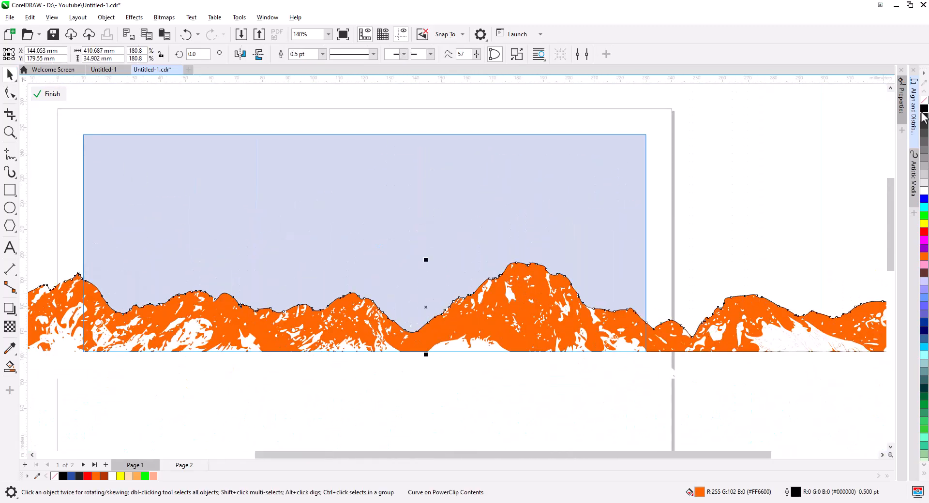
pyautogui.rightClick(775, 338)
pyautogui.click(770, 213)
pyautogui.click(770, 213)
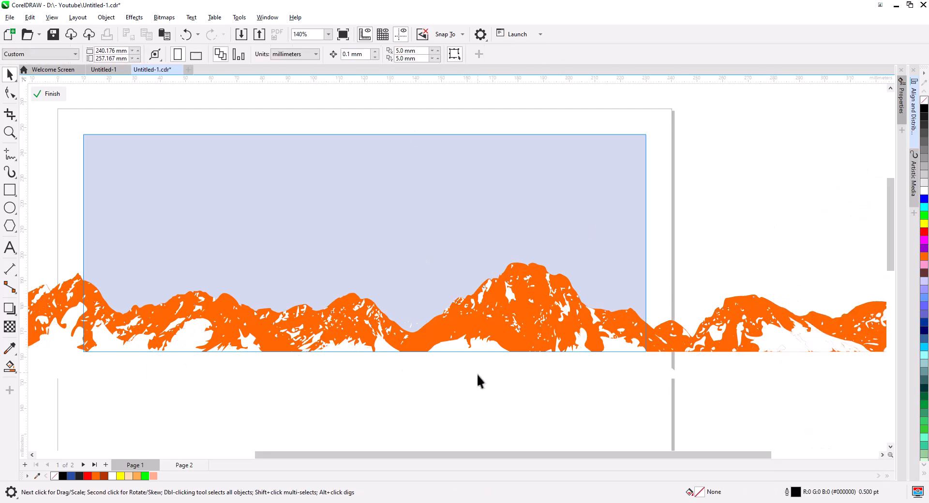
# Select the cluster of small detail pieces just inside the rectangle's left edge and recolour them dark reddish brown
pyautogui.moveTo(92, 283); pyautogui.dragTo(390, 317)
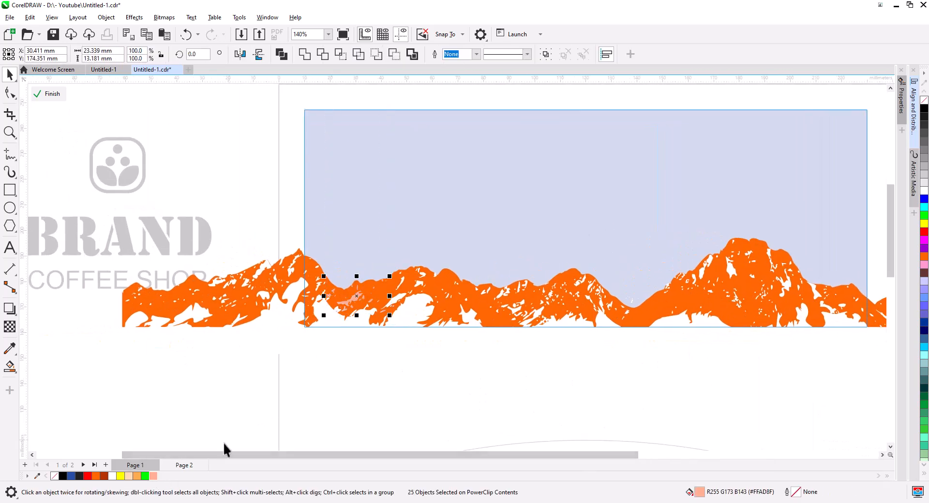
pyautogui.hotkey('shift', 'F11')
pyautogui.moveTo(426, 118); pyautogui.dragTo(631, 232)
pyautogui.moveTo(599, 312); pyautogui.dragTo(642, 338)
pyautogui.click(753, 491)
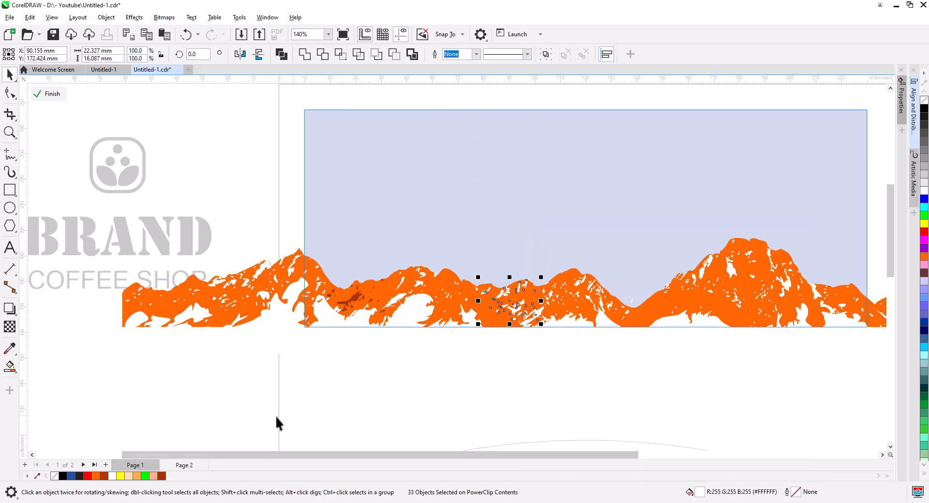
# Recolour the clusters of small detail pieces on the central ridges and the tall right-hand peak dark reddish brown
pyautogui.moveTo(741, 294); pyautogui.dragTo(742, 295)
pyautogui.click(162, 476)
pyautogui.click(583, 411)
pyautogui.moveTo(782, 383); pyautogui.dragTo(631, 364)
pyautogui.moveTo(706, 366); pyautogui.dragTo(627, 254)
pyautogui.click(161, 476)
pyautogui.moveTo(490, 359); pyautogui.dragTo(431, 272)
pyautogui.click(162, 476)
# Select the clusters of small detail pieces along the base of the range's left part and recolour them dark reddish brown
pyautogui.click(305, 402)
pyautogui.moveTo(306, 401); pyautogui.dragTo(197, 280)
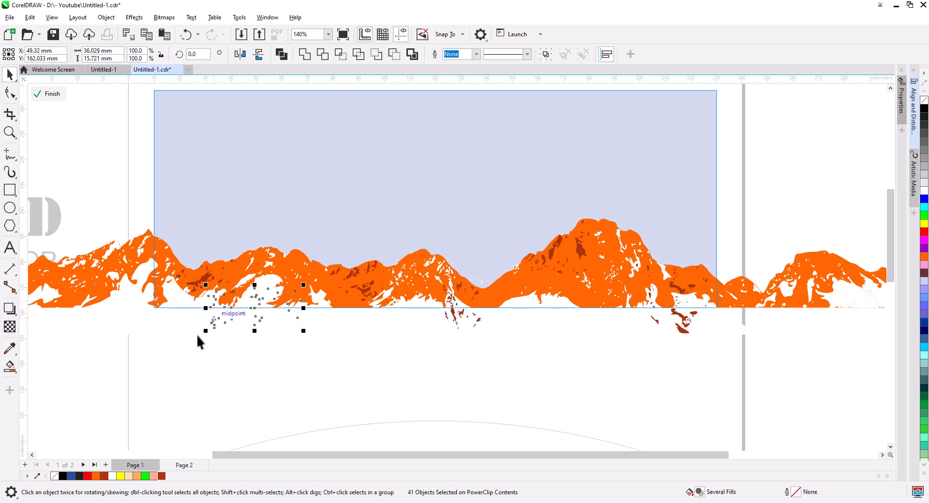
pyautogui.click(161, 476)
pyautogui.click(202, 394)
pyautogui.moveTo(202, 393); pyautogui.dragTo(315, 427)
pyautogui.moveTo(304, 392); pyautogui.dragTo(250, 319)
pyautogui.click(162, 476)
# Recolour the remaining detail clusters along the base of the middle ridges dark reddish brown and finish editing the PowerClip contents
pyautogui.click(501, 428)
pyautogui.moveTo(612, 403); pyautogui.dragTo(440, 400)
pyautogui.moveTo(558, 396); pyautogui.dragTo(469, 310)
pyautogui.click(161, 476)
pyautogui.click(453, 396)
pyautogui.moveTo(393, 395); pyautogui.dragTo(330, 304)
pyautogui.click(161, 476)
pyautogui.click(292, 433)
pyautogui.click(49, 94)
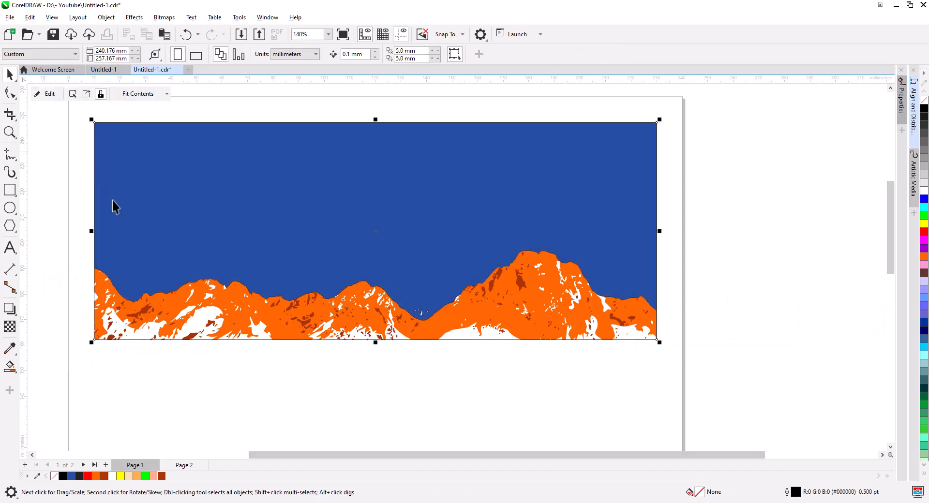
# Delete the nodes of the stray white specks in the blue sky shape just above the deep valley
pyautogui.click(115, 205)
pyautogui.click(10, 93)
pyautogui.scroll(3, 413, 295)
pyautogui.scroll(3, 414, 304)
pyautogui.moveTo(402, 326); pyautogui.dragTo(498, 395)
pyautogui.press('Delete')
pyautogui.press('space')
pyautogui.scroll(-5, 388, 207)
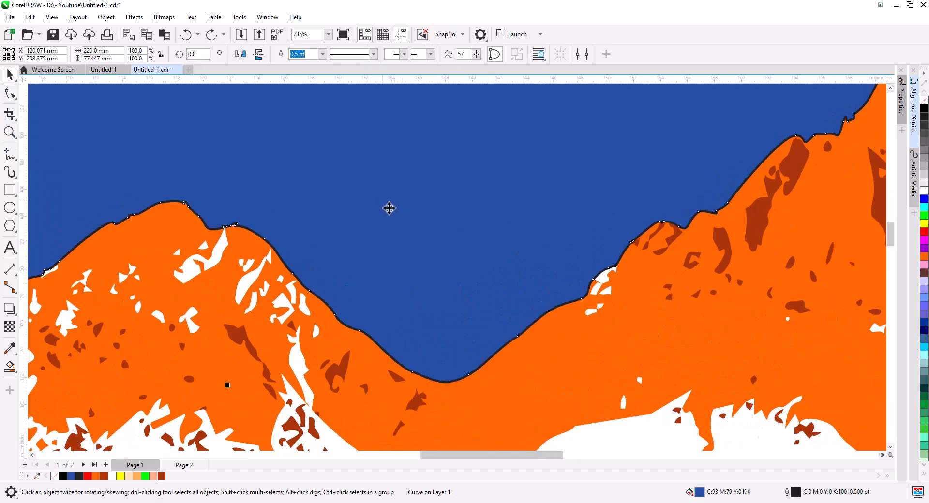
pyautogui.scroll(-3, 425, 265)
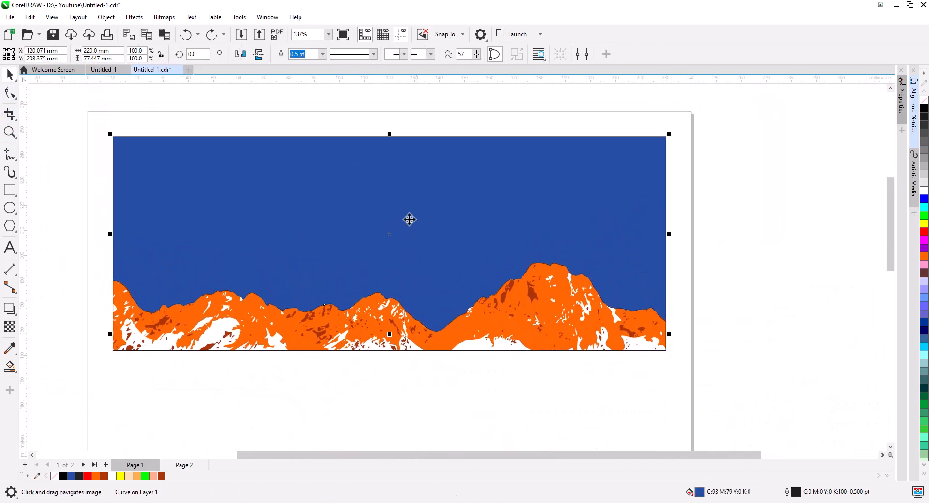
# Apply a vertical linear fountain fill to the sky shape, running from orange at its upper edge to light pink at the ridge line
pyautogui.click(366, 238)
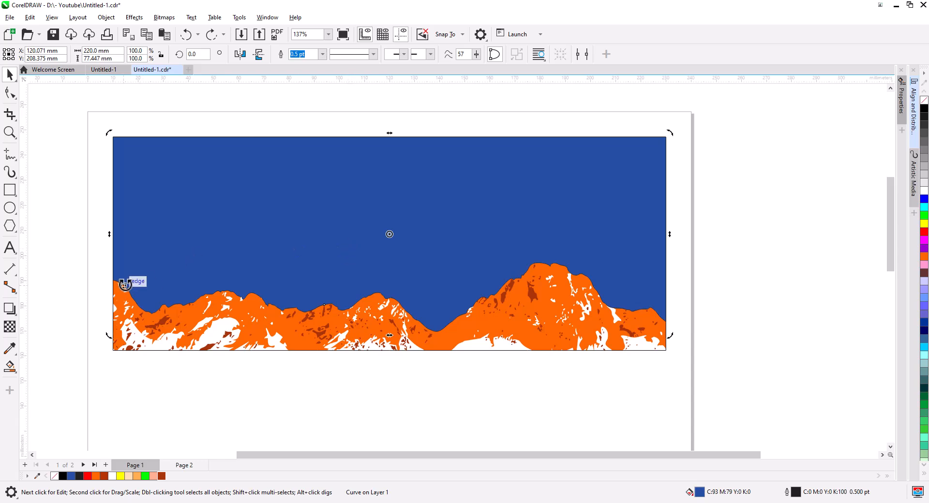
pyautogui.click(14, 368)
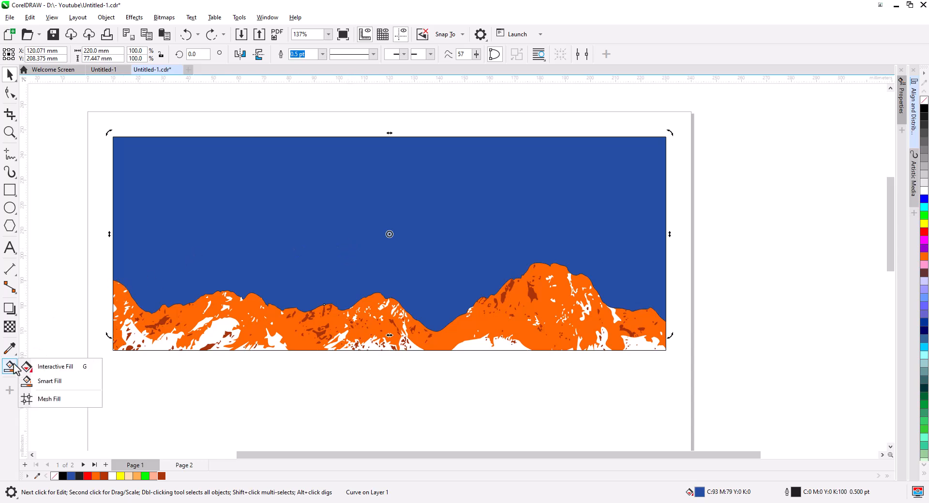
pyautogui.click(54, 367)
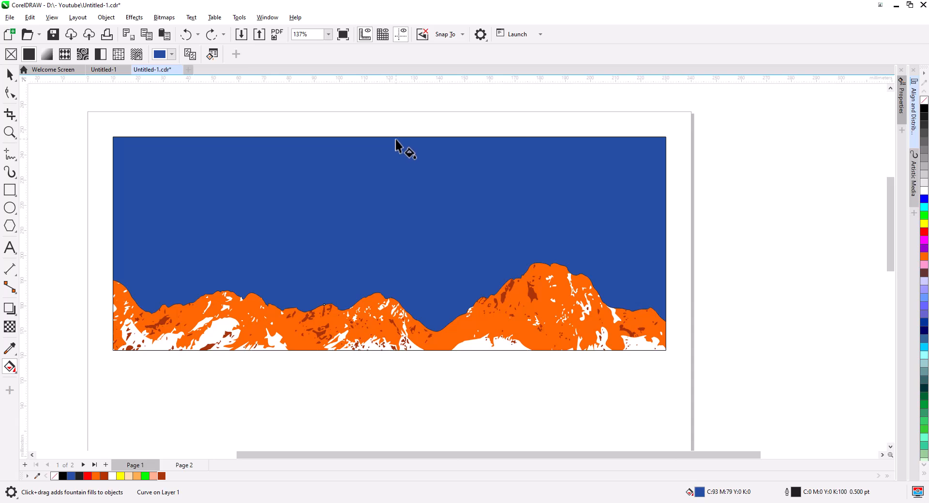
pyautogui.moveTo(396, 139); pyautogui.dragTo(396, 297)
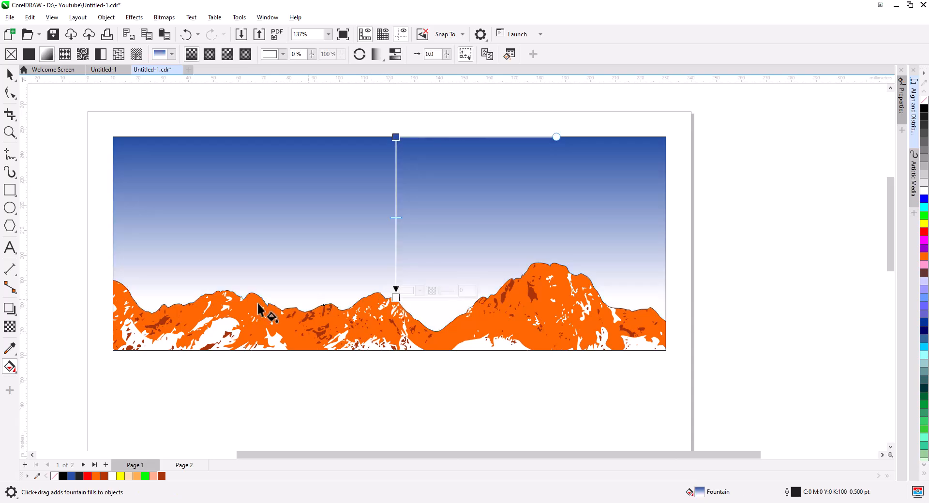
pyautogui.click(396, 136)
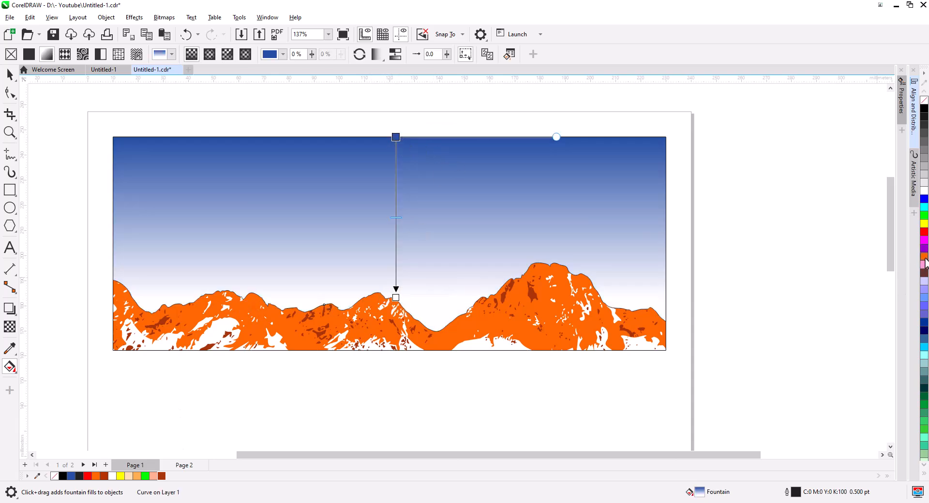
pyautogui.moveTo(924, 259); pyautogui.dragTo(397, 138)
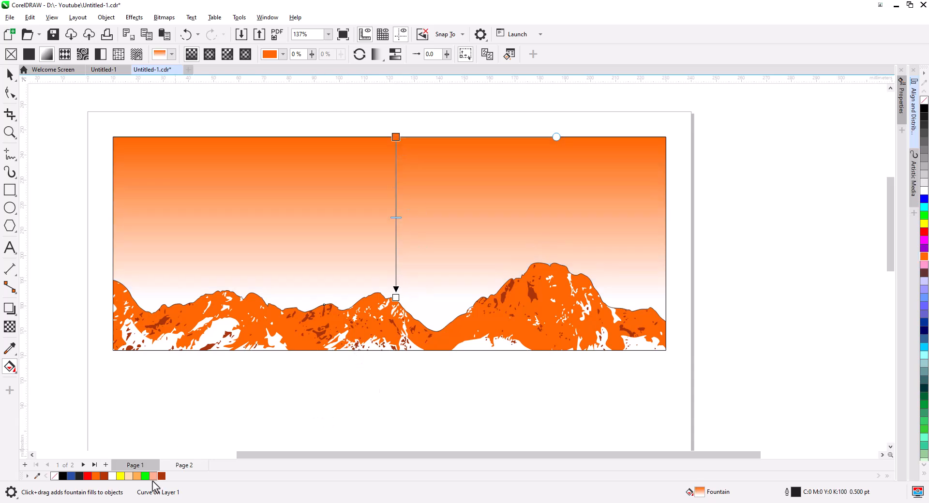
pyautogui.moveTo(152, 478); pyautogui.dragTo(395, 299)
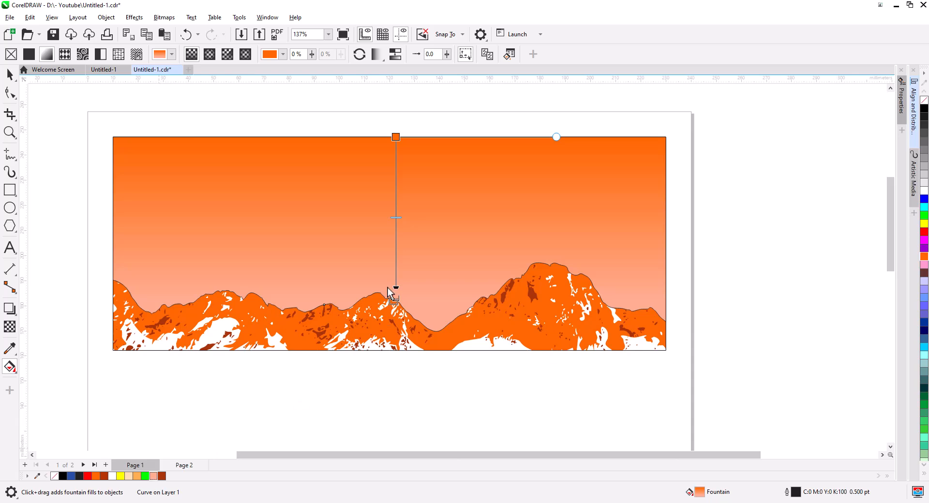
# Add a light pink intermediate colour to the sky gradient, make its end colour white and extend the end below the ridge line
pyautogui.doubleClick(396, 271)
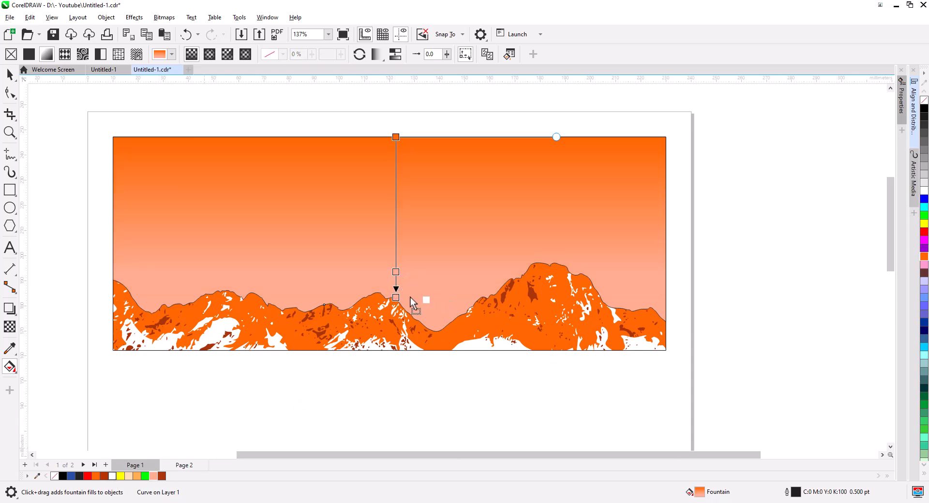
pyautogui.moveTo(410, 297); pyautogui.dragTo(394, 328)
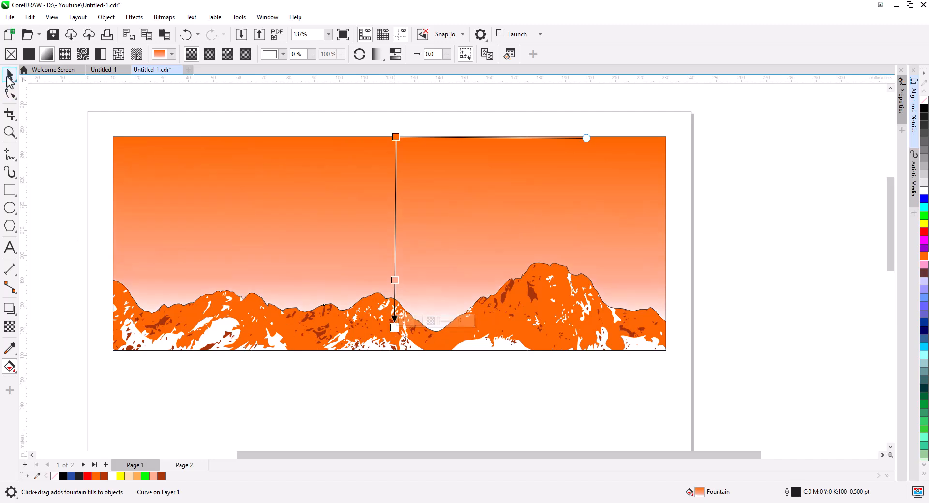
pyautogui.click(9, 75)
pyautogui.press('Escape')
# Remove the sky shape's outline and group the sky with the mountain artwork
pyautogui.scroll(-1, 349, 312)
pyautogui.click(621, 312)
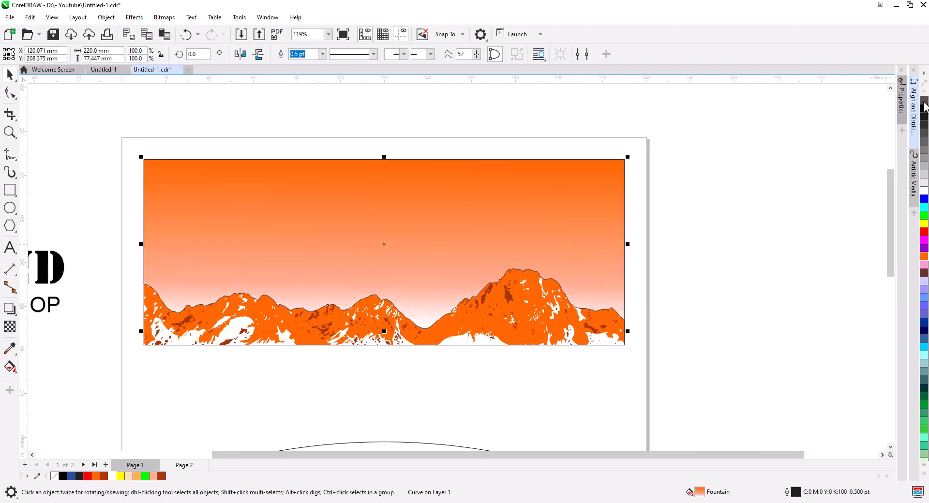
pyautogui.click(404, 360)
pyautogui.moveTo(599, 351); pyautogui.dragTo(140, 147)
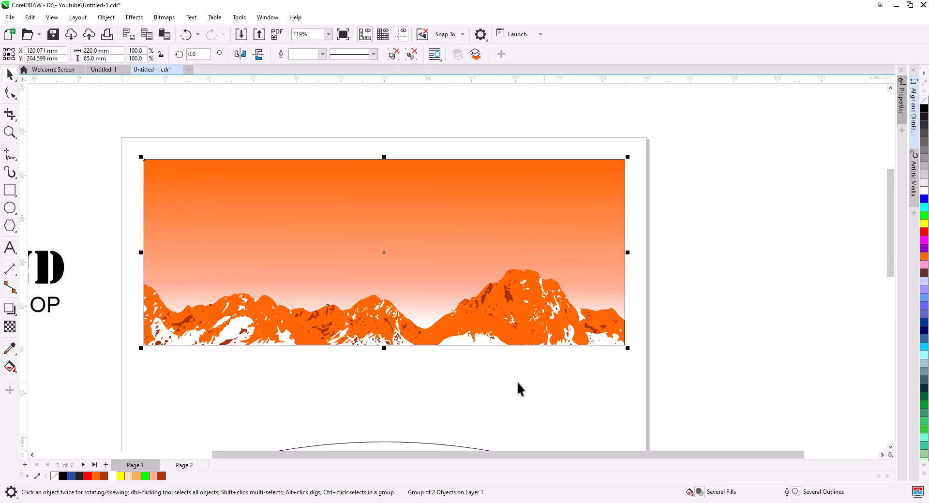
# Draw a circle about 43 mm in diameter in the sky above the mountains
pyautogui.press('h')
pyautogui.moveTo(322, 376); pyautogui.dragTo(406, 363)
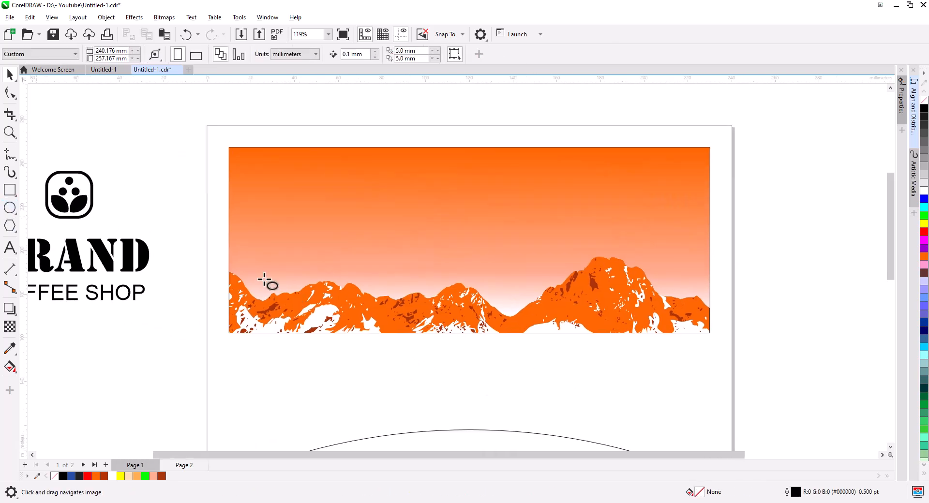
pyautogui.moveTo(422, 223); pyautogui.dragTo(516, 310)
pyautogui.click(9, 75)
# Centre the circle horizontally and vertically on the grouped mountain artwork
pyautogui.moveTo(452, 254); pyautogui.dragTo(453, 225)
pyautogui.keyDown('shift'); pyautogui.click(517, 164); pyautogui.keyUp('shift')
pyautogui.click(913, 109)
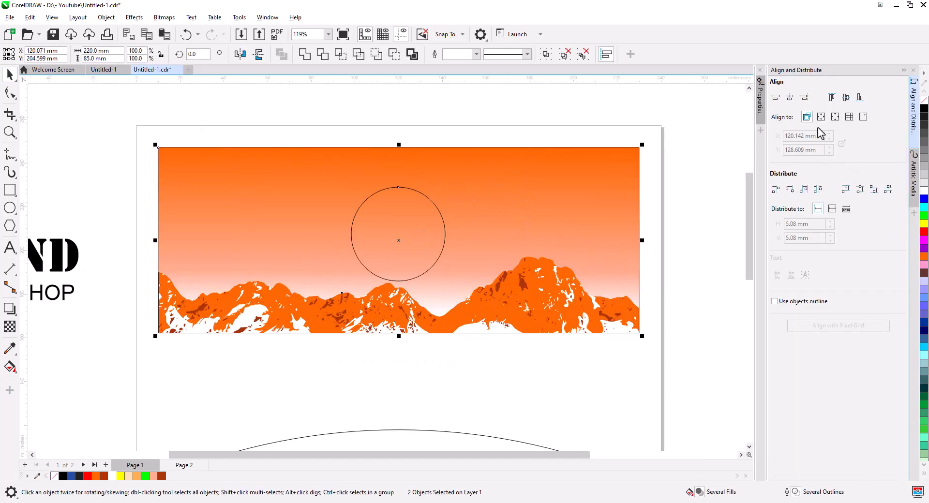
pyautogui.click(845, 98)
pyautogui.click(436, 272)
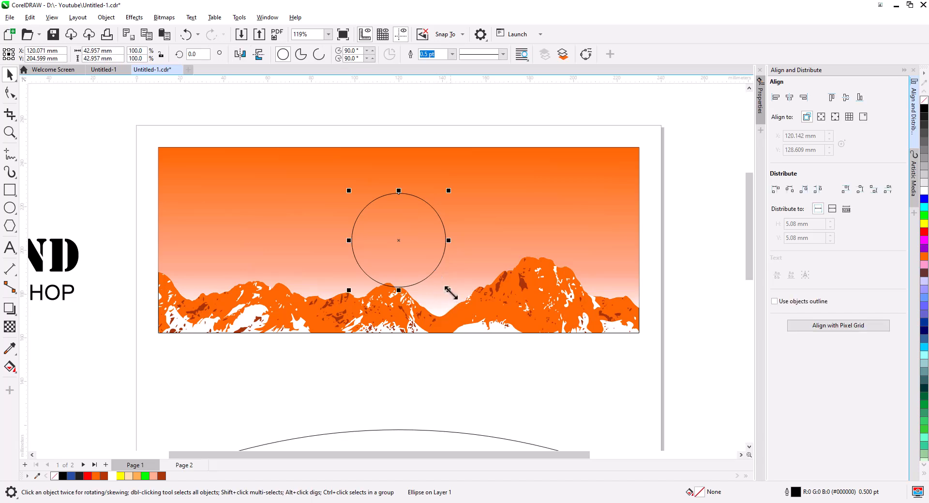
# Enlarge the circle to about 55 mm in diameter and create a concentric copy about 48 mm in diameter inside it
pyautogui.moveTo(451, 293)
pyautogui.mouseDown()
pyautogui.moveTo(460, 305)
pyautogui.moveTo(436, 287)
pyautogui.moveTo(460, 306)
pyautogui.mouseUp()
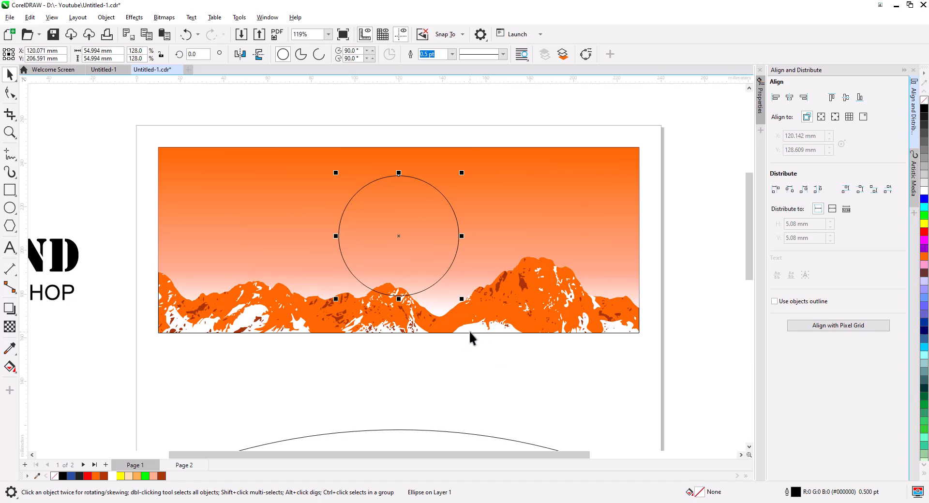
pyautogui.click(433, 267)
pyautogui.moveTo(464, 303); pyautogui.dragTo(457, 299)
# Give the inner circle a light pink outline 3.0 pt wide
pyautogui.click(451, 53)
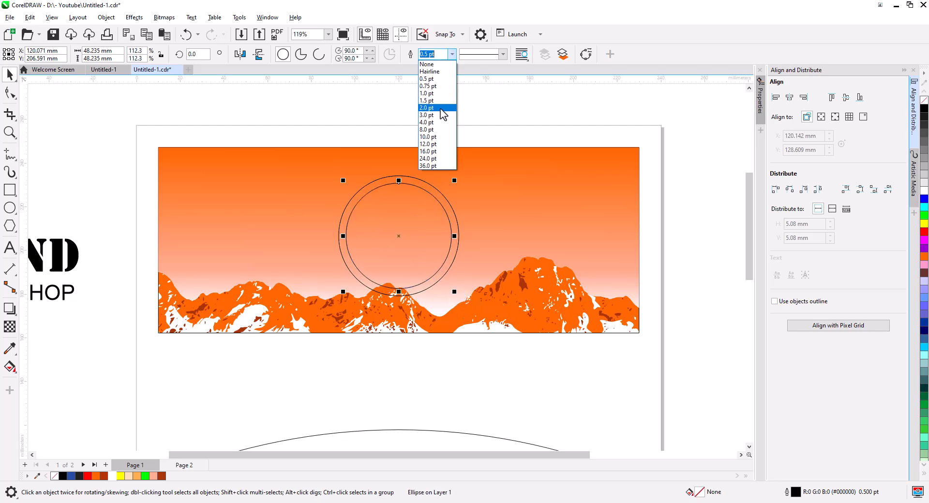
pyautogui.click(442, 110)
pyautogui.rightClick(153, 476)
pyautogui.click(452, 54)
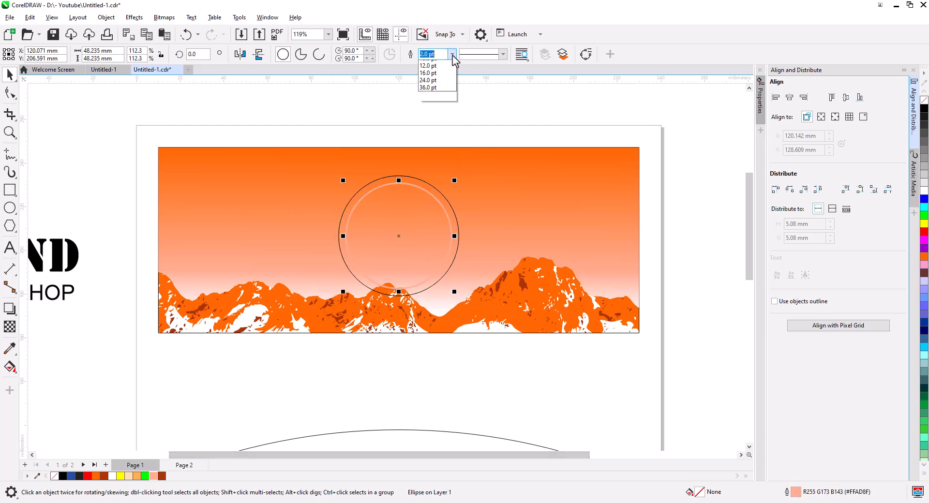
pyautogui.click(441, 118)
# Fill the outer circle with dark reddish brown and remove its outline
pyautogui.scroll(4, 440, 265)
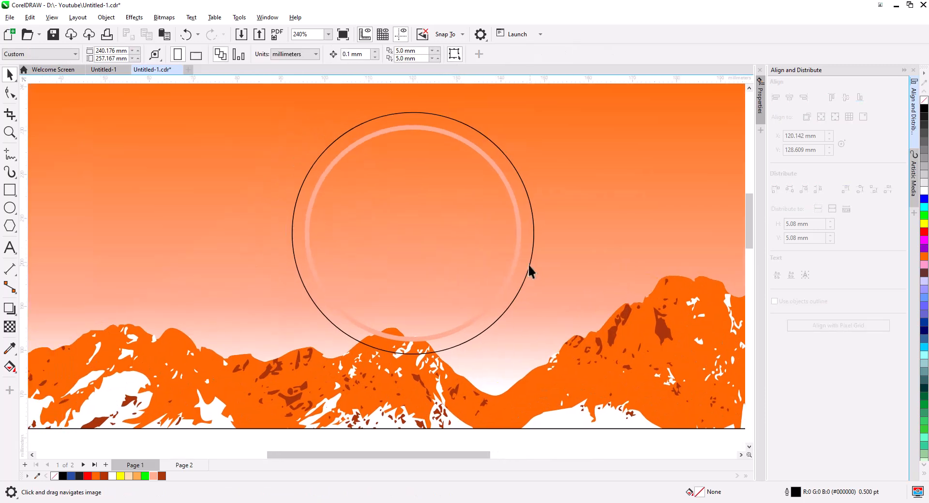
pyautogui.click(528, 269)
pyautogui.click(161, 476)
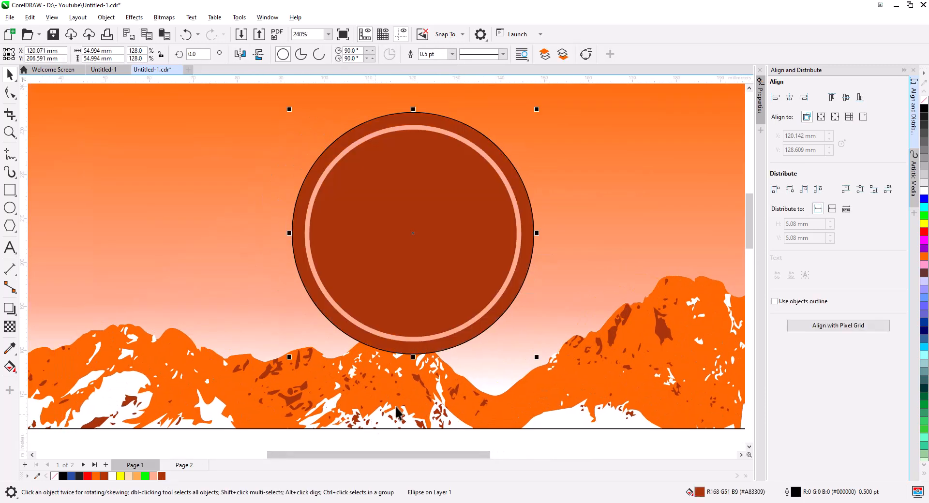
pyautogui.rightClick(924, 100)
# Scale both circles down to about 49 mm overall, raise them above the ridge line and fill the larger one orange
pyautogui.scroll(-3, 493, 277)
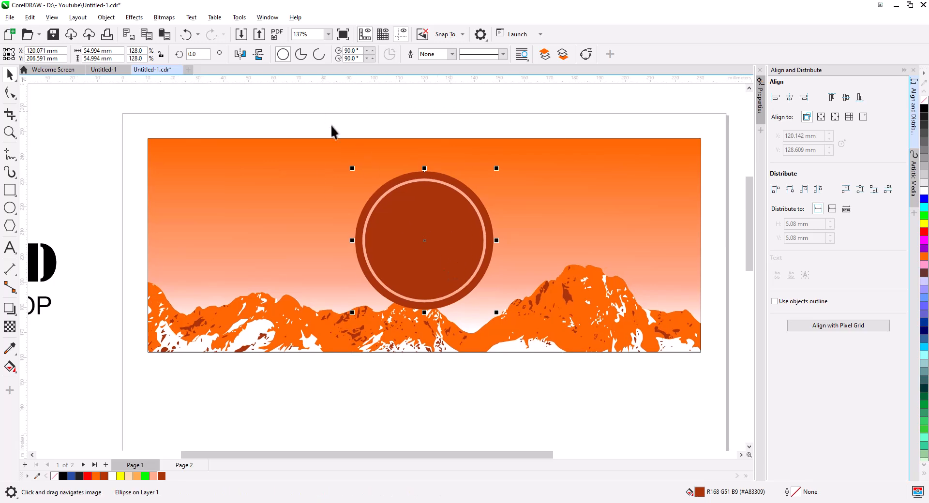
pyautogui.moveTo(332, 129); pyautogui.dragTo(501, 318)
pyautogui.click(443, 265)
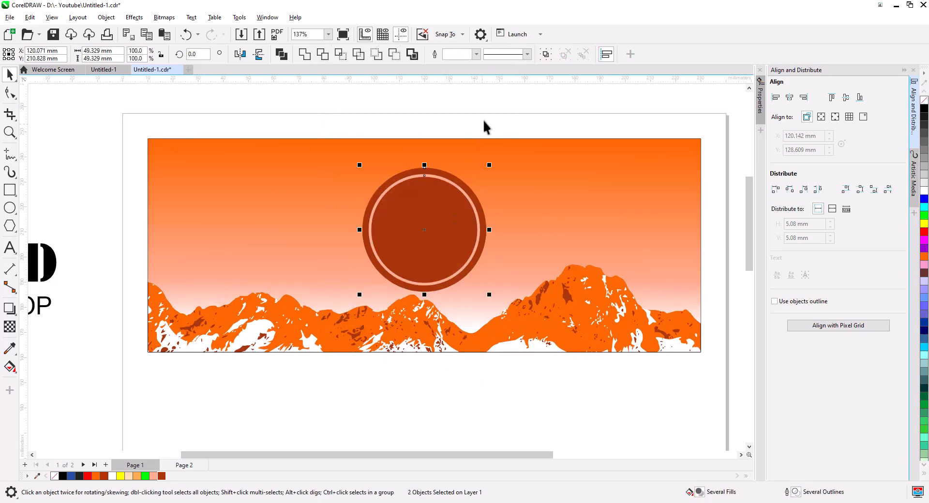
pyautogui.click(923, 257)
pyautogui.click(446, 422)
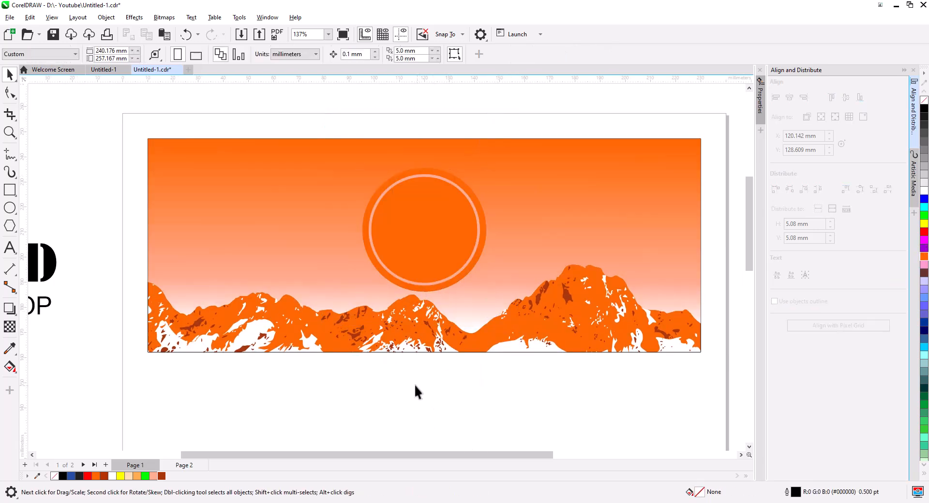
# Move the logo icon with the BRAND and COFFEE SHOP text onto the circles and shrink it to about 32 mm wide
pyautogui.scroll(-1, 352, 393)
pyautogui.hscroll(-3, 353, 393)
pyautogui.moveTo(78, 176); pyautogui.dragTo(250, 320)
pyautogui.moveTo(209, 284); pyautogui.dragTo(606, 273)
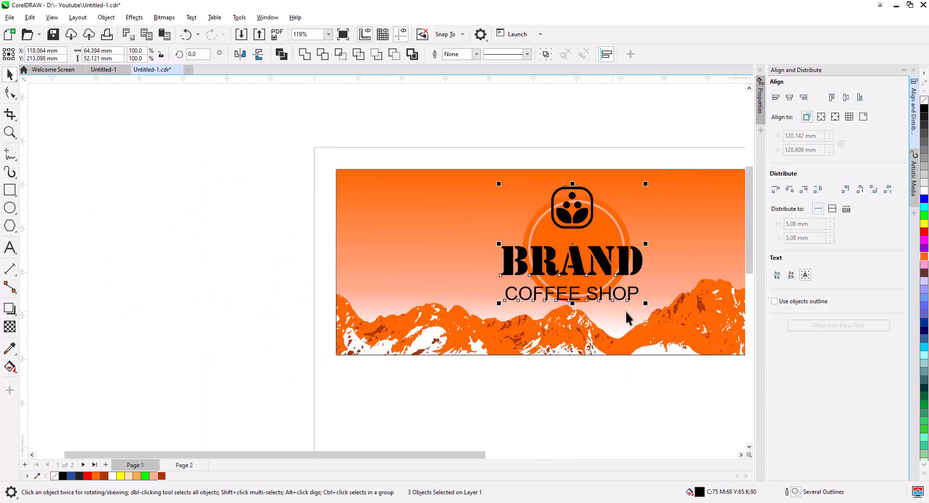
pyautogui.moveTo(646, 305); pyautogui.dragTo(613, 294)
pyautogui.moveTo(645, 305); pyautogui.dragTo(473, 303)
# Centre the logo icon and text horizontally on the circular badge
pyautogui.scroll(3, 539, 315)
pyautogui.keyDown('shift'); pyautogui.click(449, 223); pyautogui.keyUp('shift')
pyautogui.click(789, 97)
pyautogui.click(585, 120)
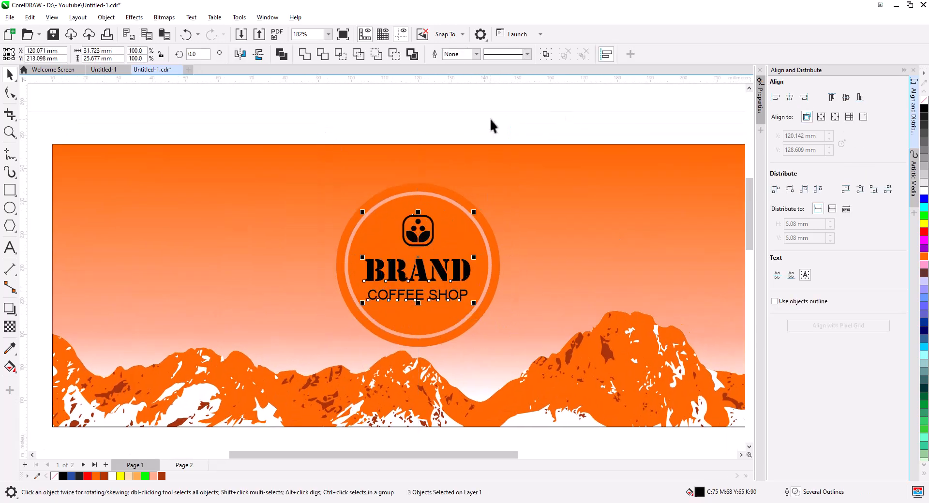
# Recolour the logo icon and text white and change the inner ring's outline to white
pyautogui.click(924, 192)
pyautogui.click(540, 115)
pyautogui.click(485, 241)
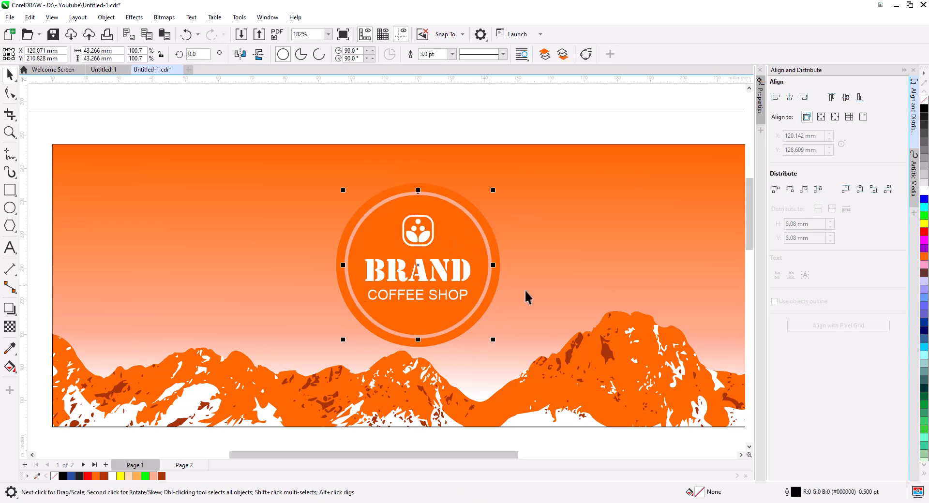
pyautogui.rightClick(924, 191)
pyautogui.click(562, 103)
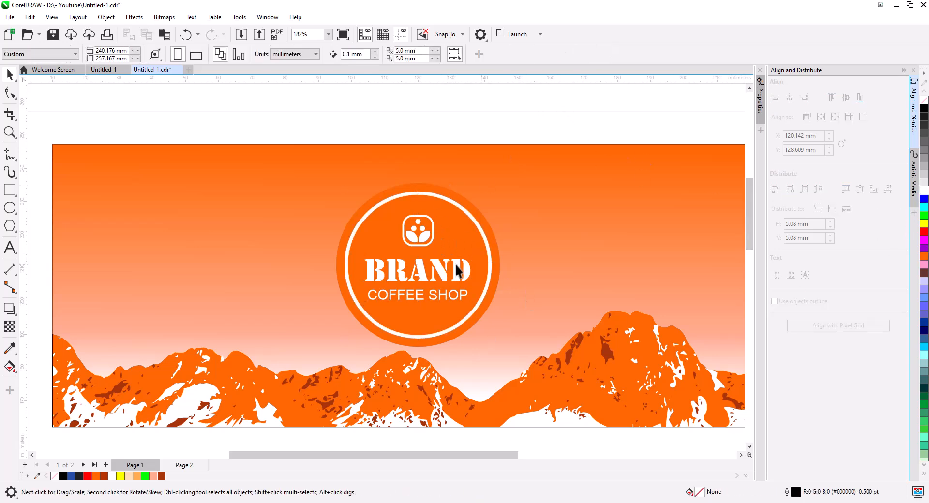
# Select the whole badge with its logo and scale it down slightly
pyautogui.scroll(-2, 482, 225)
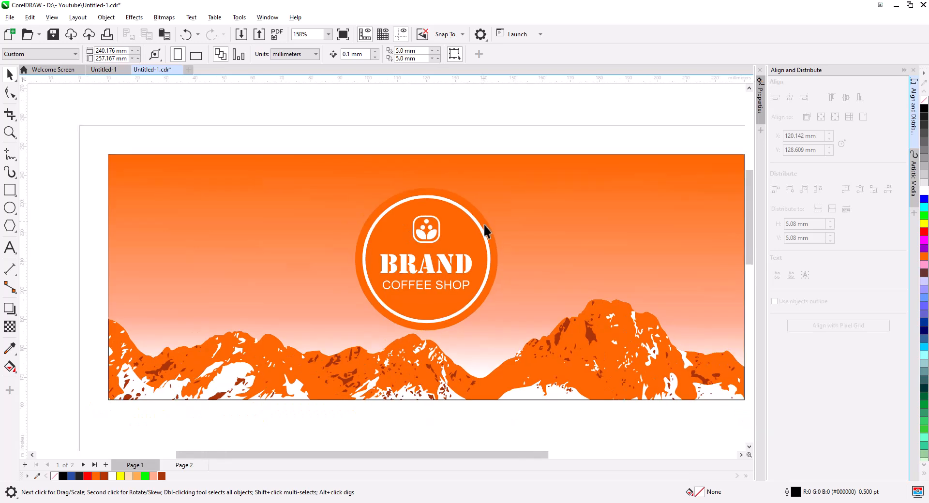
pyautogui.moveTo(361, 174); pyautogui.dragTo(497, 319)
pyautogui.press('Escape')
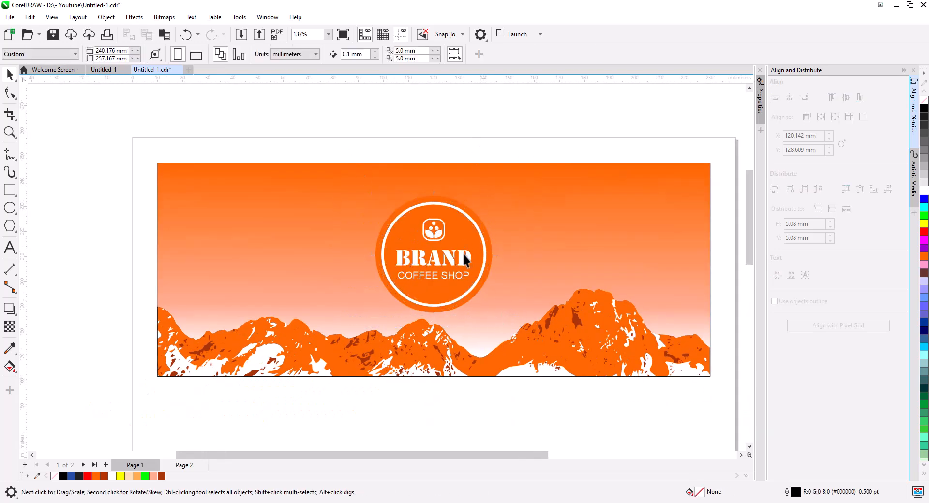
# Add a black Multiply drop shadow to the orange badge circle with opacity 100 and feathering 10
pyautogui.scroll(2, 466, 256)
pyautogui.click(473, 182)
pyautogui.click(9, 308)
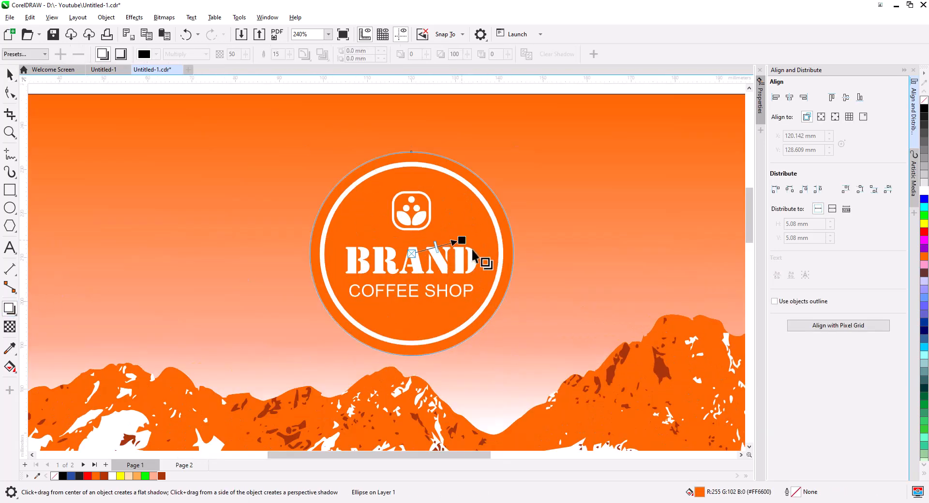
pyautogui.moveTo(411, 253); pyautogui.dragTo(515, 304)
pyautogui.moveTo(464, 279); pyautogui.dragTo(537, 329)
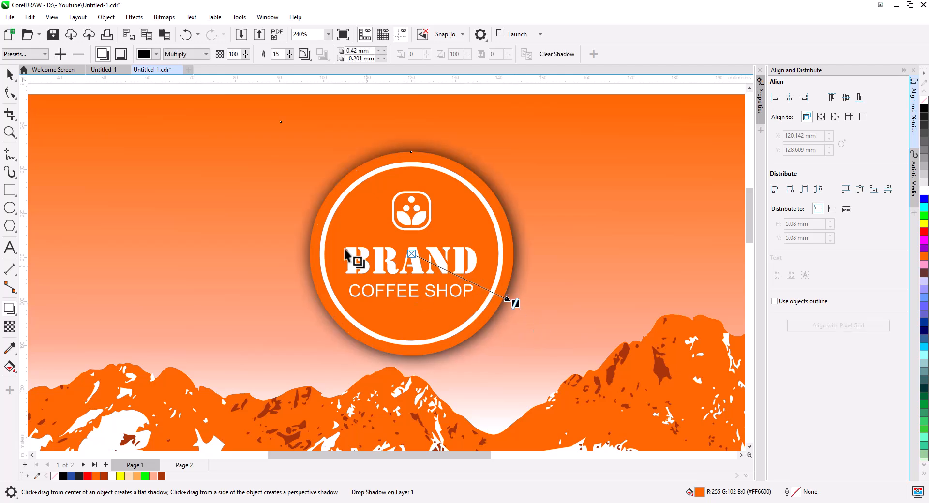
pyautogui.write('10')
pyautogui.press('Return')
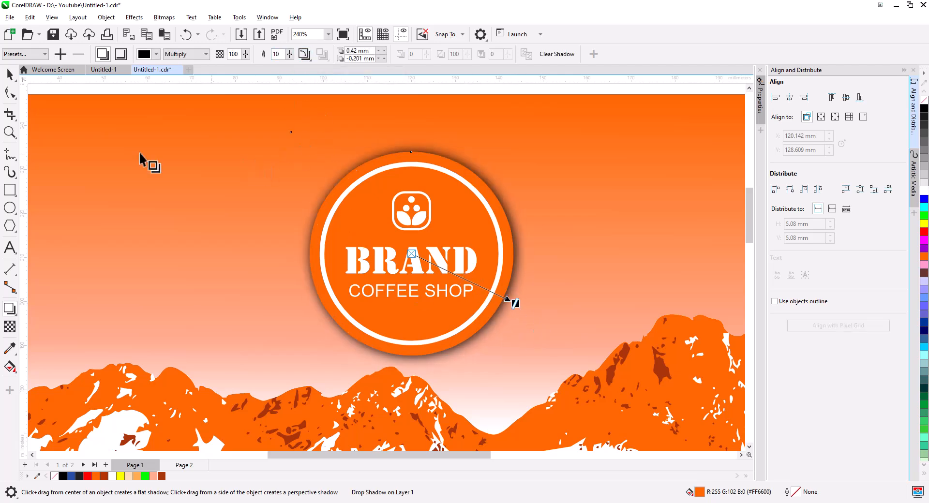
# Reduce the opacity of the badge circle's drop shadow to 74
pyautogui.press('space')
pyautogui.scroll(-2, 358, 285)
pyautogui.press('Escape')
pyautogui.moveTo(393, 284); pyautogui.dragTo(400, 252)
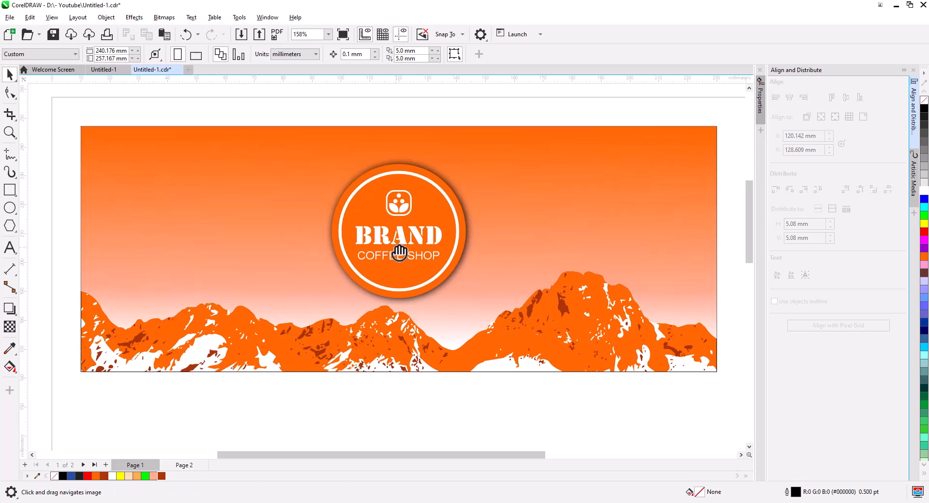
pyautogui.click(422, 214)
pyautogui.click(10, 308)
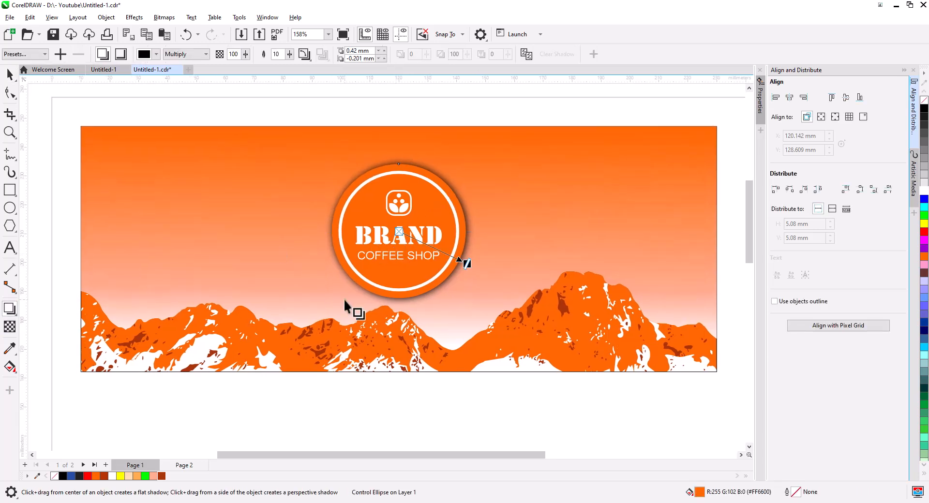
pyautogui.moveTo(466, 265); pyautogui.dragTo(448, 256)
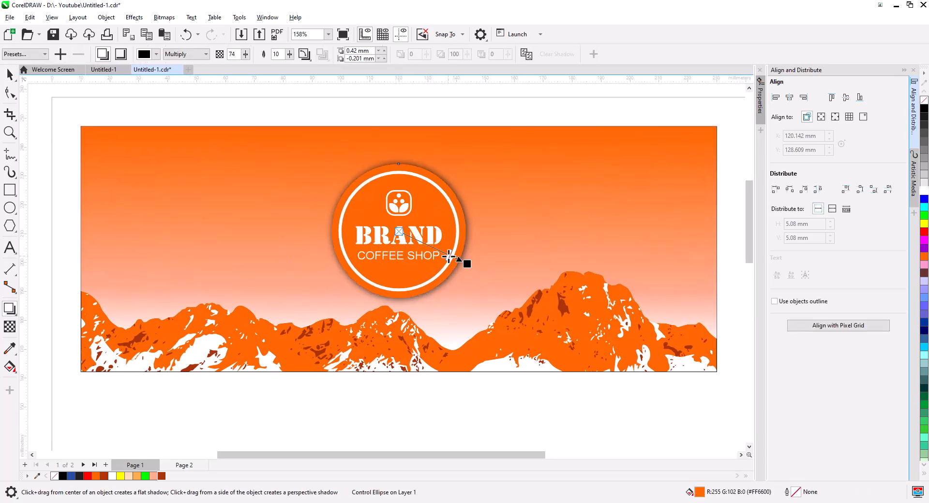
pyautogui.click(10, 76)
pyautogui.click(485, 417)
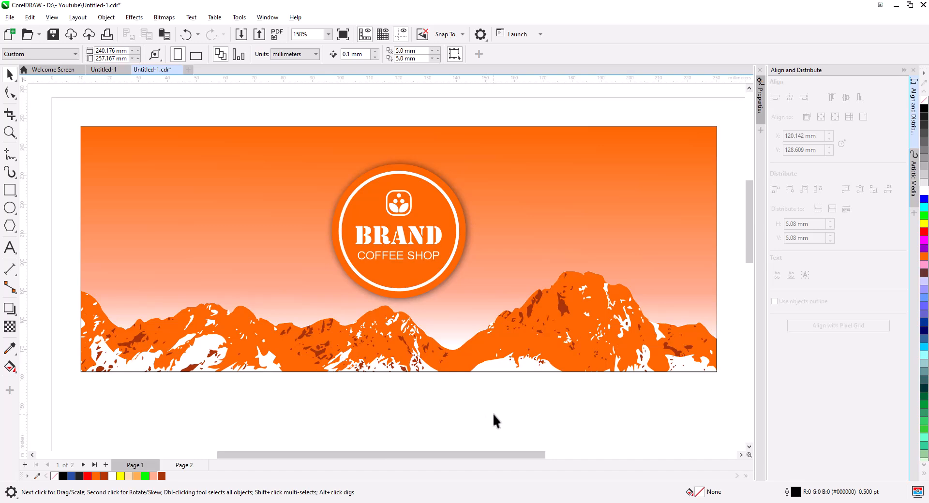
# Delete the dark brown detail shapes from the mountain artwork inside the PowerClip and finish editing its contents
pyautogui.click(412, 54)
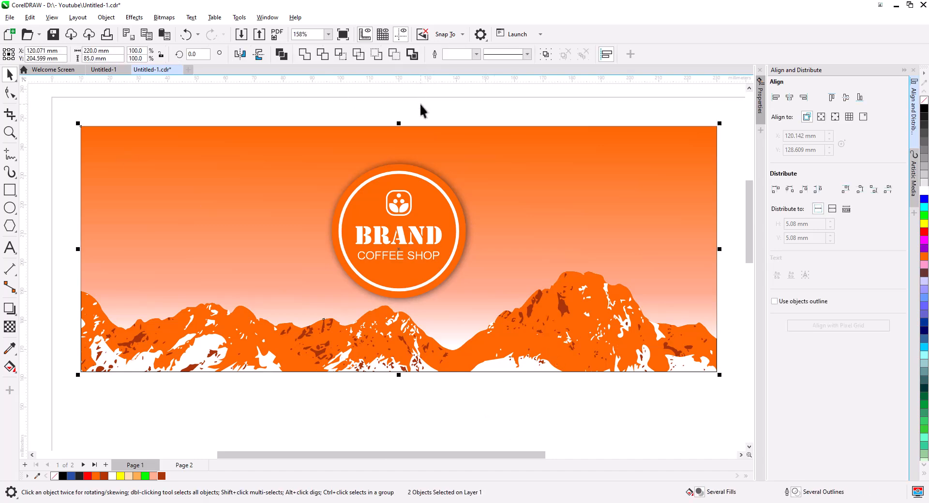
pyautogui.click(420, 107)
pyautogui.click(239, 315)
pyautogui.click(47, 94)
pyautogui.scroll(-2, 449, 418)
pyautogui.moveTo(452, 418); pyautogui.dragTo(420, 339)
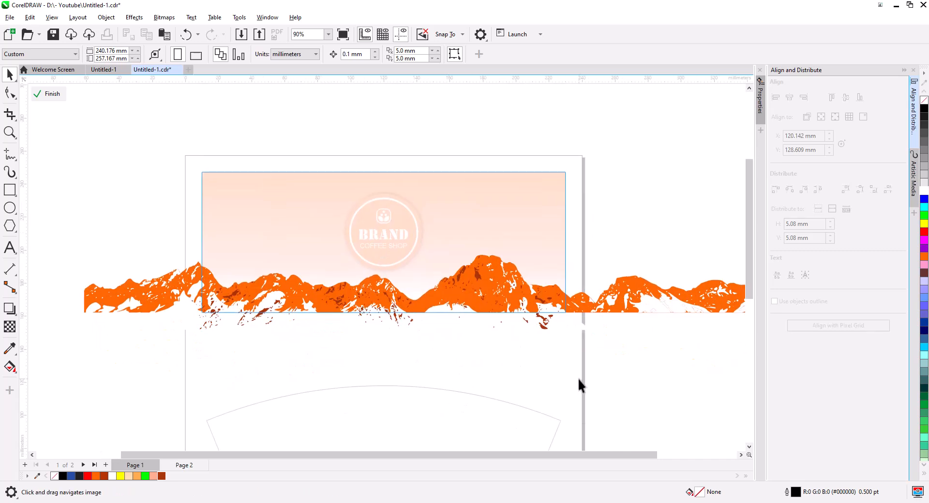
pyautogui.moveTo(160, 256); pyautogui.dragTo(160, 257)
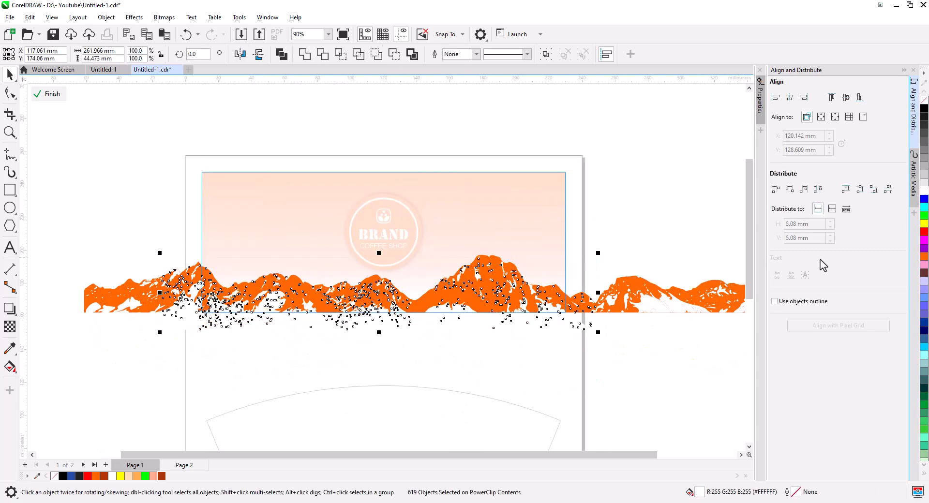
pyautogui.press('Delete')
pyautogui.click(47, 94)
pyautogui.scroll(4, 430, 309)
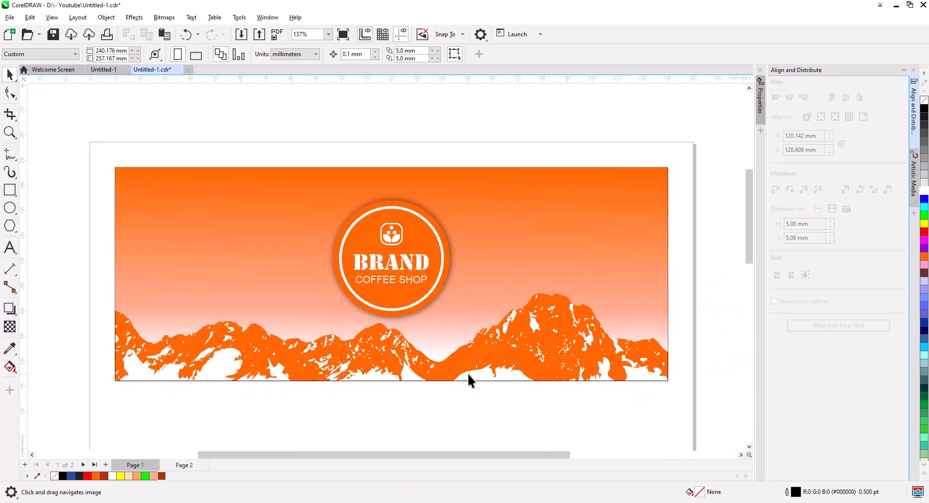
# Shift the sky's fountain fill upward, raising its white end and setting the salmon middle stop at 44%
pyautogui.scroll(-1, 522, 362)
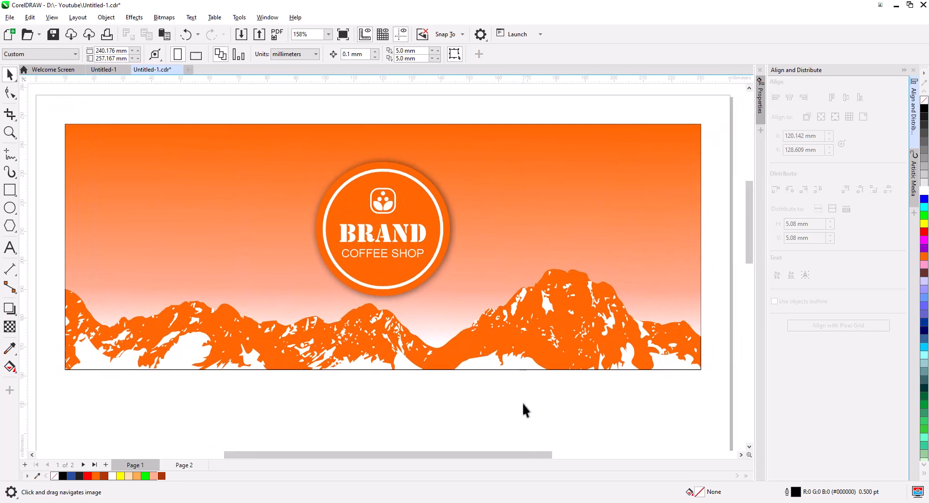
pyautogui.click(568, 166)
pyautogui.click(9, 366)
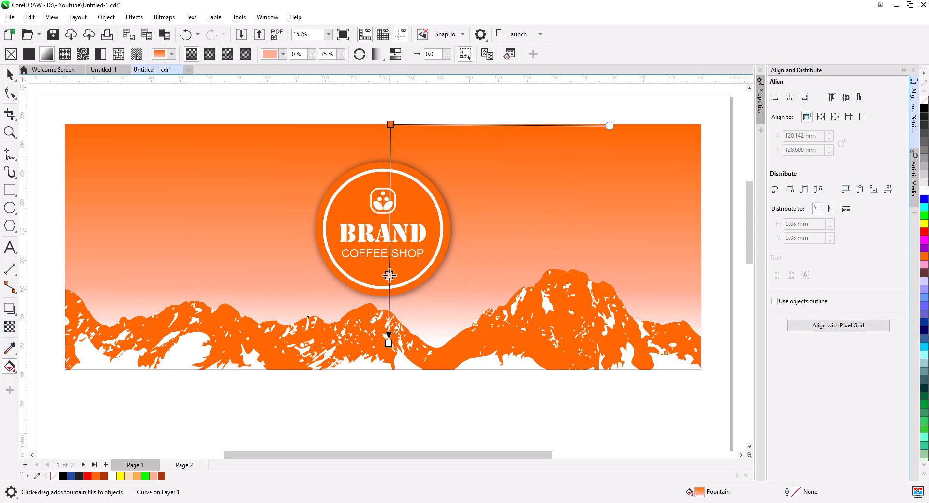
pyautogui.moveTo(390, 275); pyautogui.dragTo(389, 254)
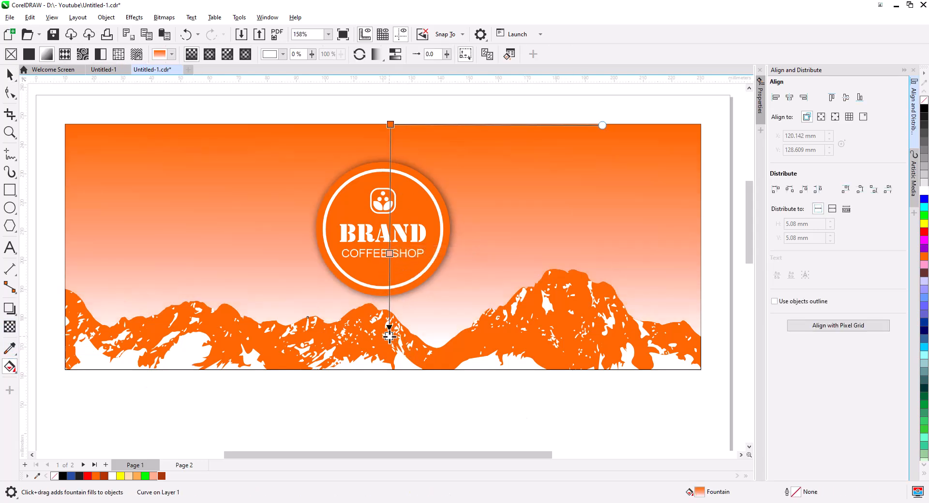
pyautogui.moveTo(390, 336); pyautogui.dragTo(390, 324)
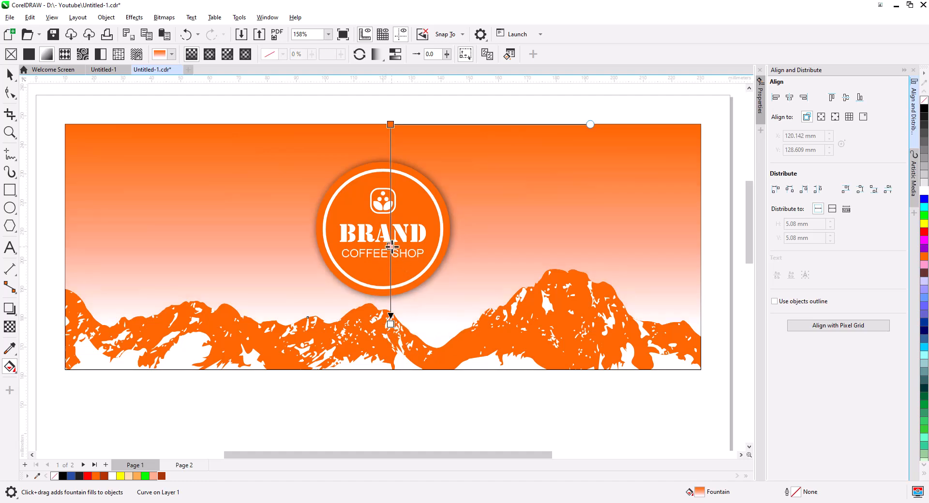
pyautogui.moveTo(391, 246); pyautogui.dragTo(395, 213)
pyautogui.click(10, 75)
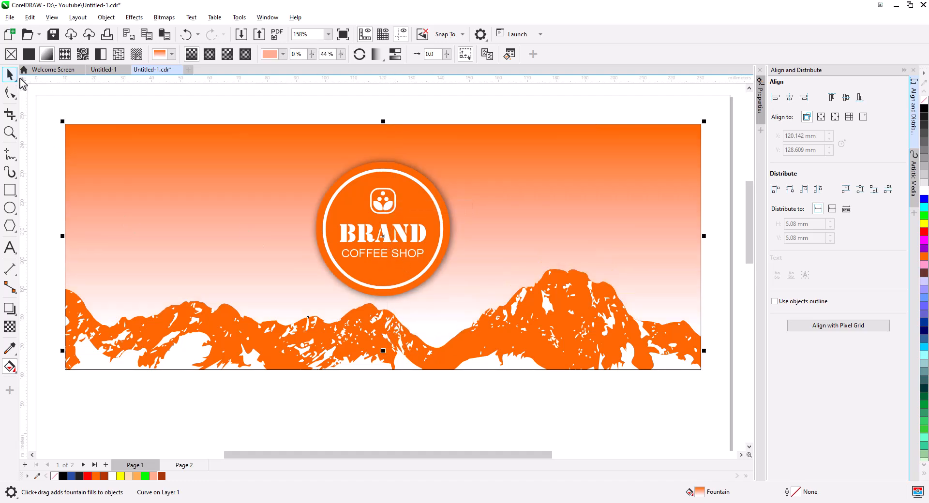
pyautogui.press('Escape')
# Group the whole banner artwork and place it over the curved fan-shaped outline in the lower part of the page
pyautogui.scroll(-2, 380, 281)
pyautogui.moveTo(412, 327); pyautogui.dragTo(425, 302)
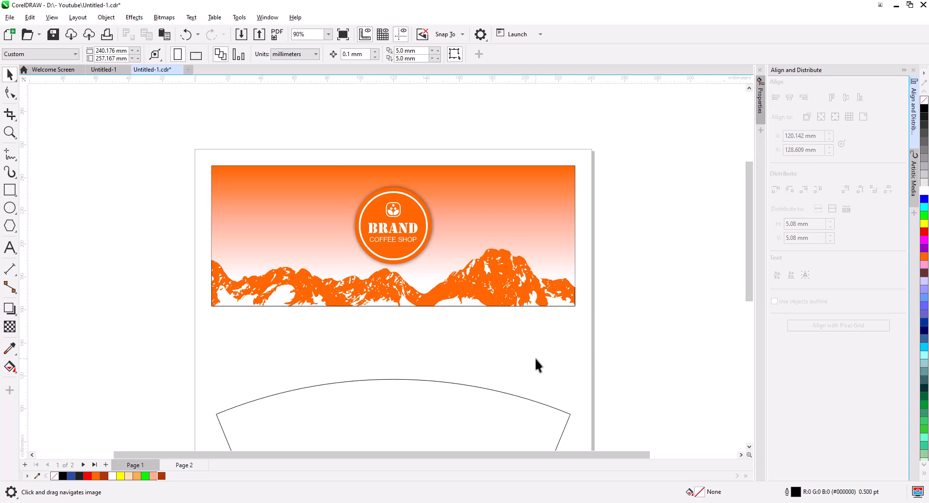
pyautogui.moveTo(210, 161)
pyautogui.mouseDown()
pyautogui.moveTo(604, 314)
pyautogui.moveTo(199, 160)
pyautogui.mouseUp()
pyautogui.hotkey('ctrl', 'g')
pyautogui.scroll(-1, 366, 230)
pyautogui.moveTo(413, 260); pyautogui.dragTo(412, 208)
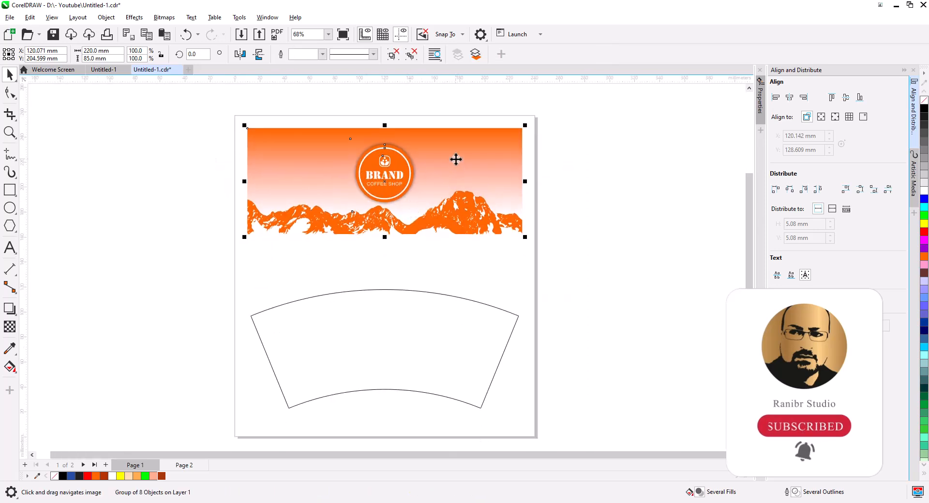
pyautogui.moveTo(456, 159); pyautogui.dragTo(460, 317)
pyautogui.click(476, 338)
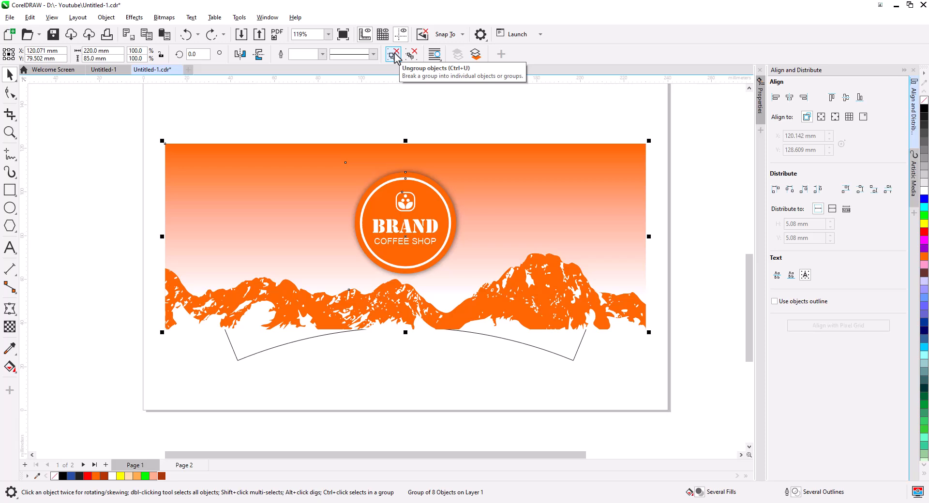
# Ungroup the artwork and convert only the sky and mountains to a 300 dpi RGB Color (24-bit) bitmap with transparent background
pyautogui.click(393, 55)
pyautogui.click(145, 171)
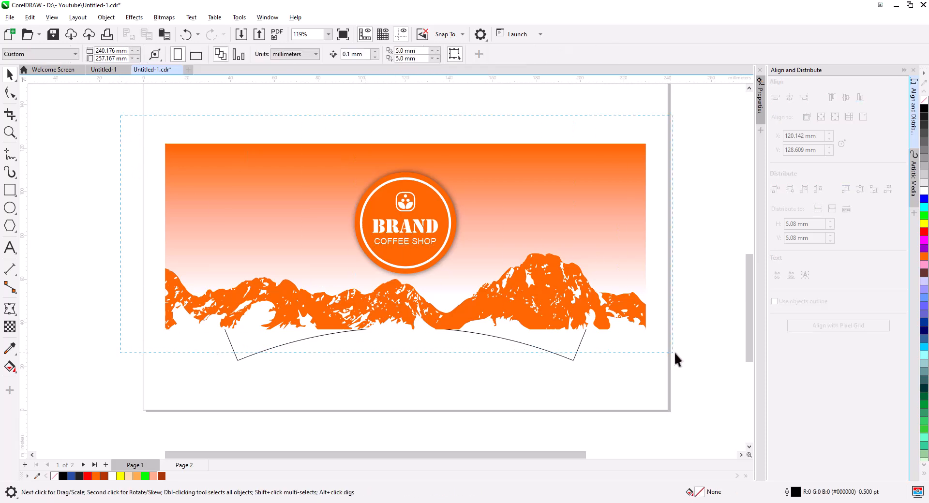
pyautogui.hotkey('ctrl', 'a')
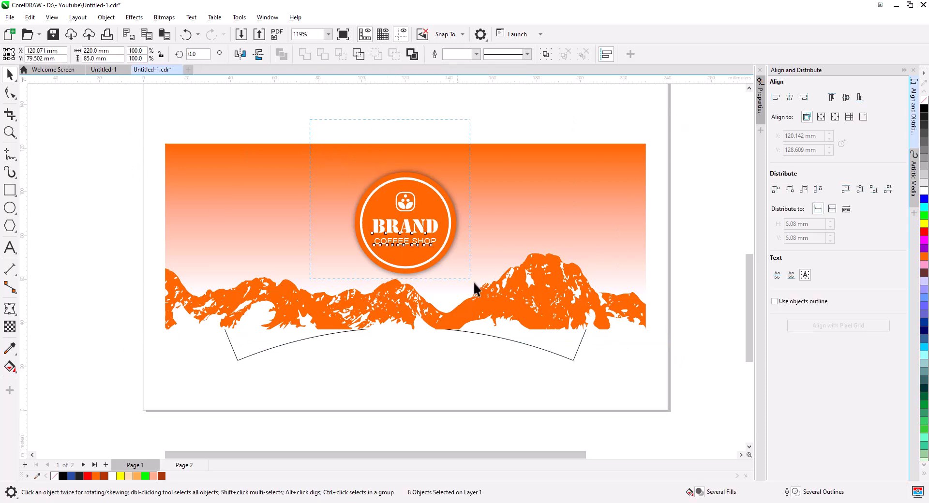
pyautogui.moveTo(513, 305); pyautogui.dragTo(513, 306)
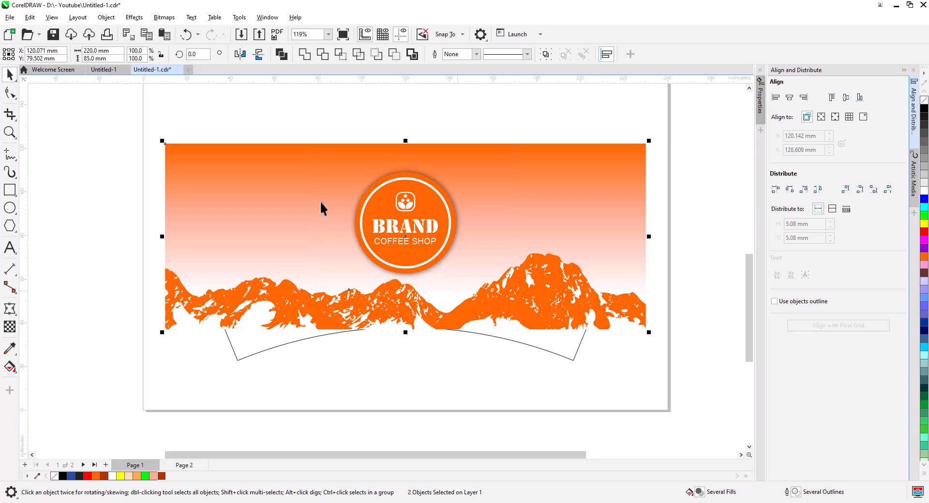
pyautogui.click(164, 17)
pyautogui.click(180, 34)
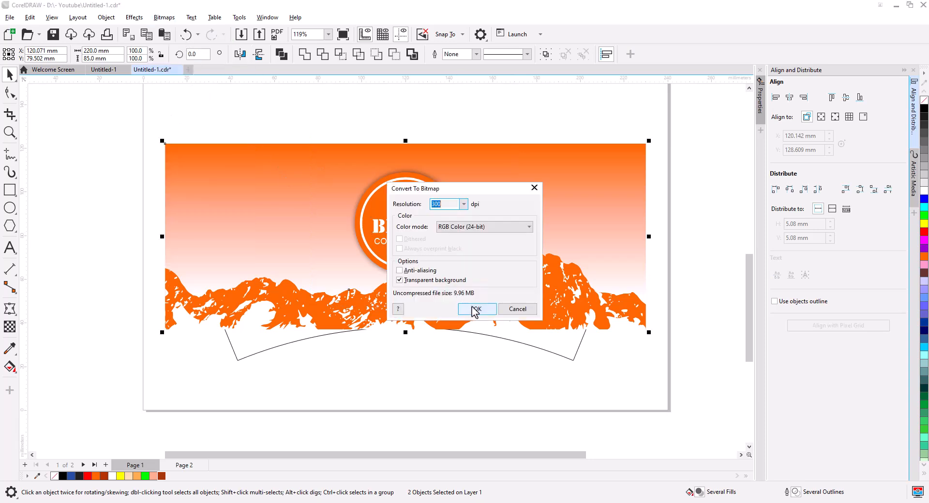
pyautogui.click(474, 310)
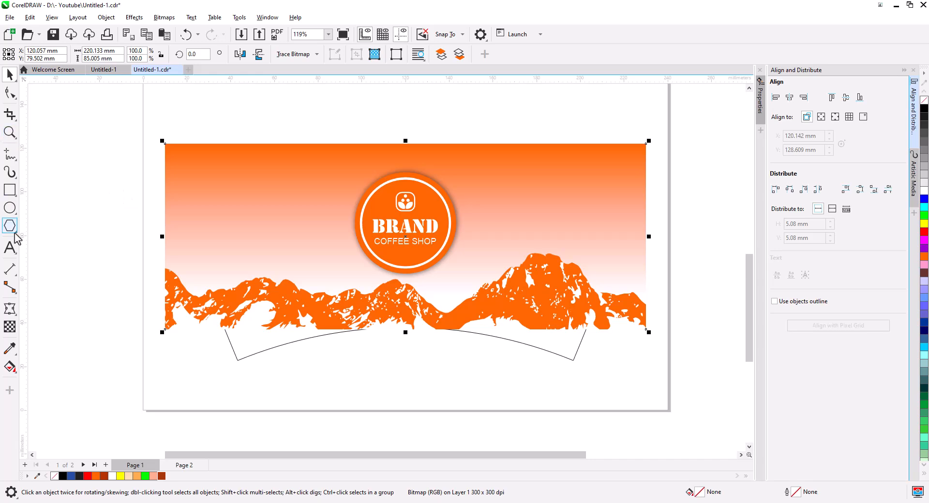
# Apply an Envelope to the background bitmap, fitting its four corners and curving its upper and lower edges to the fan-shaped outline
pyautogui.click(11, 309)
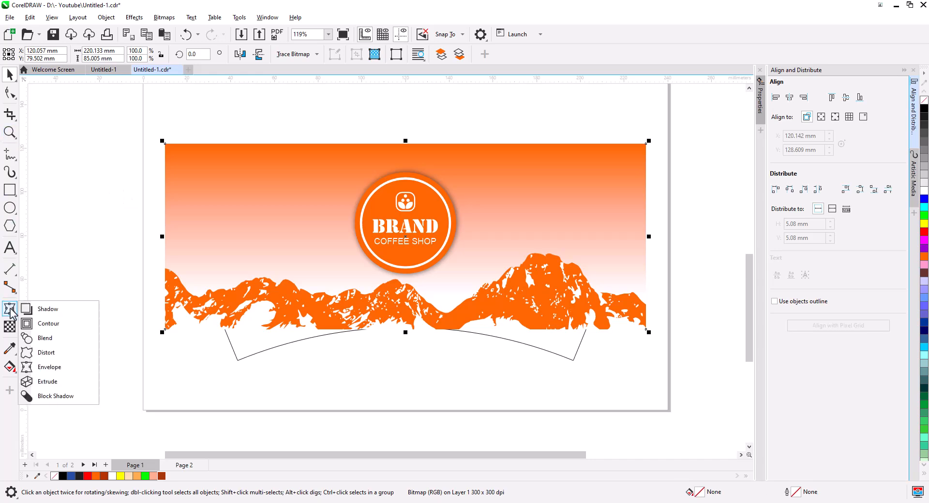
pyautogui.click(63, 368)
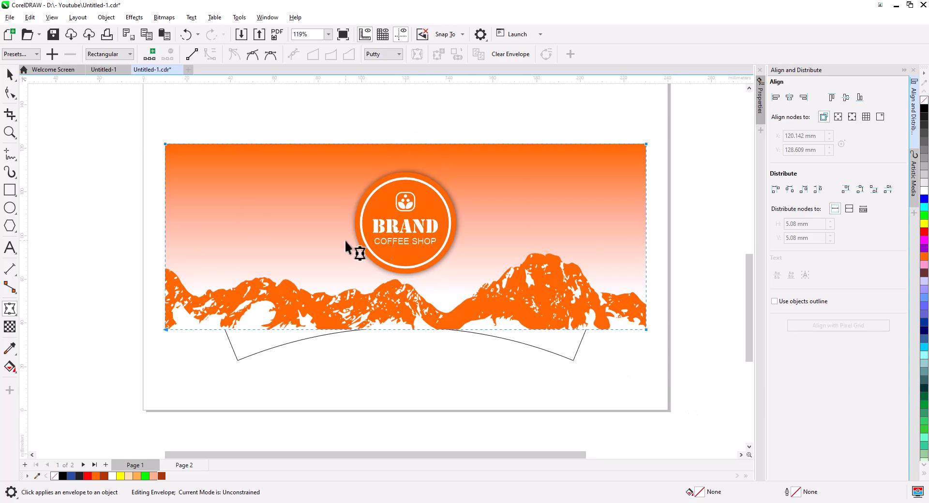
pyautogui.moveTo(166, 330); pyautogui.dragTo(237, 360)
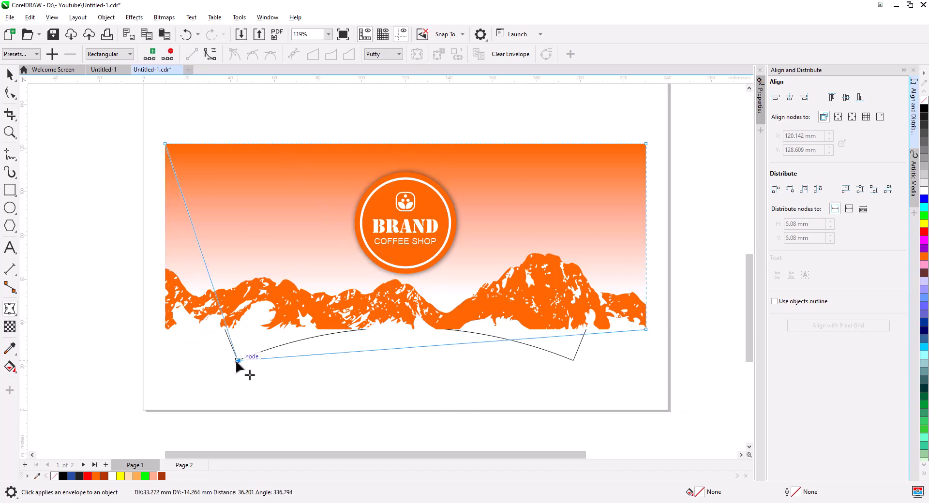
pyautogui.moveTo(166, 145); pyautogui.dragTo(172, 199)
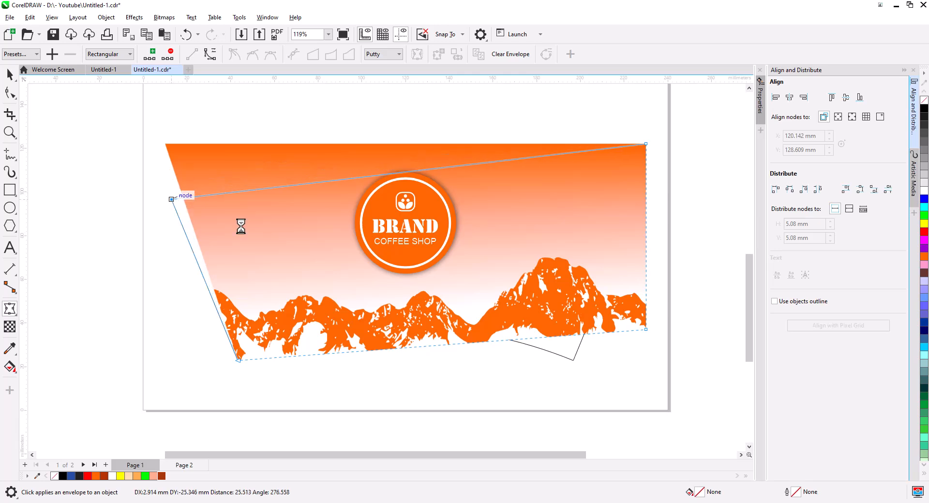
pyautogui.moveTo(645, 329); pyautogui.dragTo(573, 361)
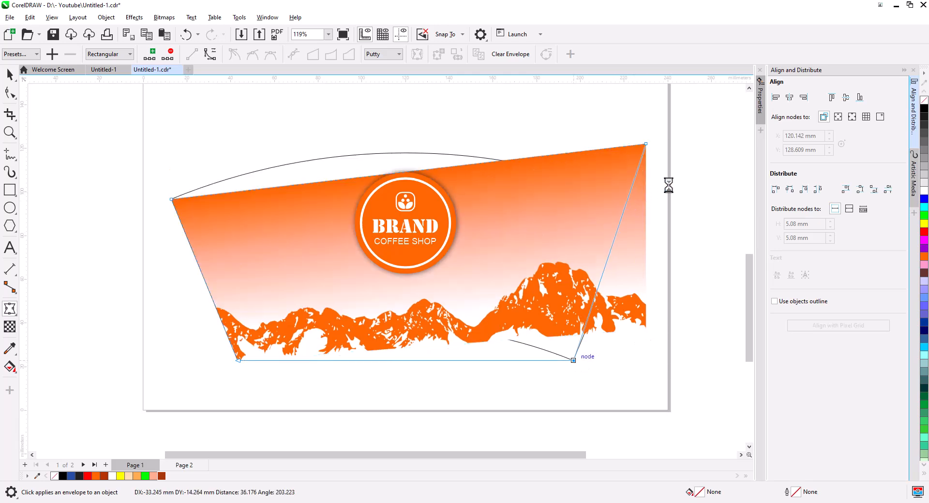
pyautogui.moveTo(645, 144); pyautogui.dragTo(639, 199)
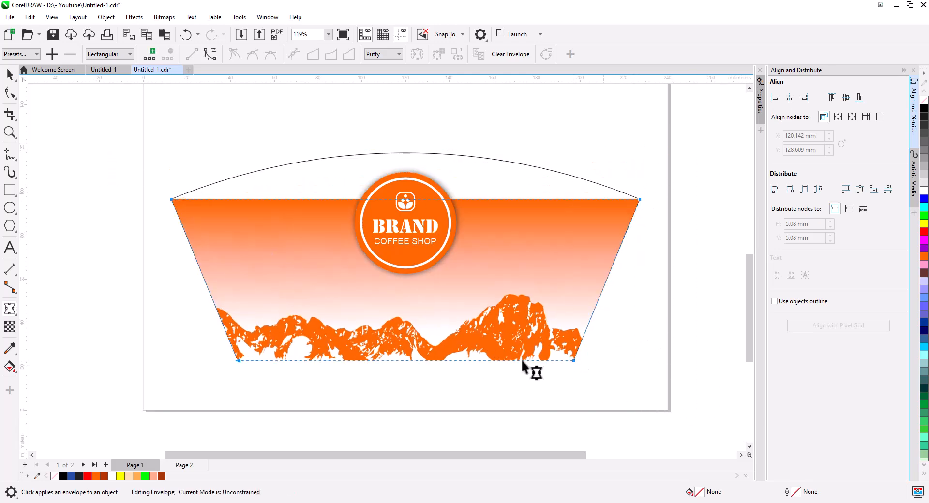
pyautogui.moveTo(409, 200); pyautogui.dragTo(407, 154)
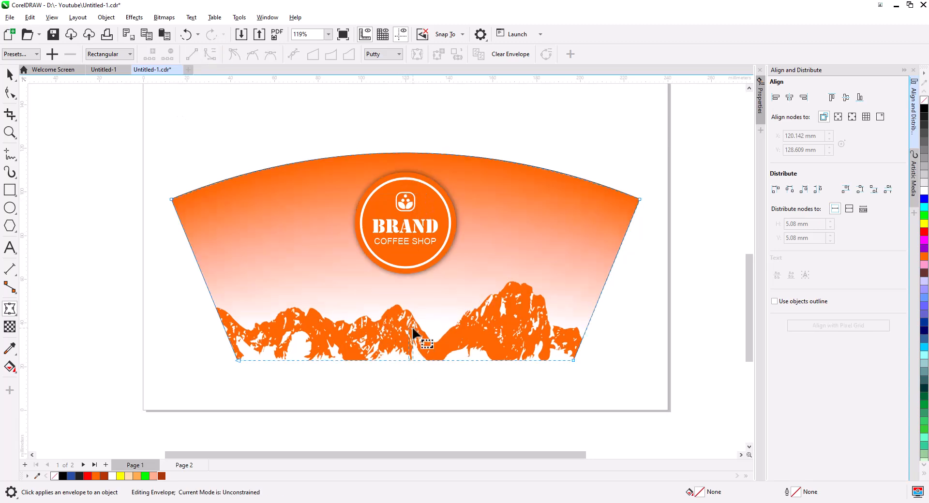
pyautogui.moveTo(407, 358); pyautogui.dragTo(406, 325)
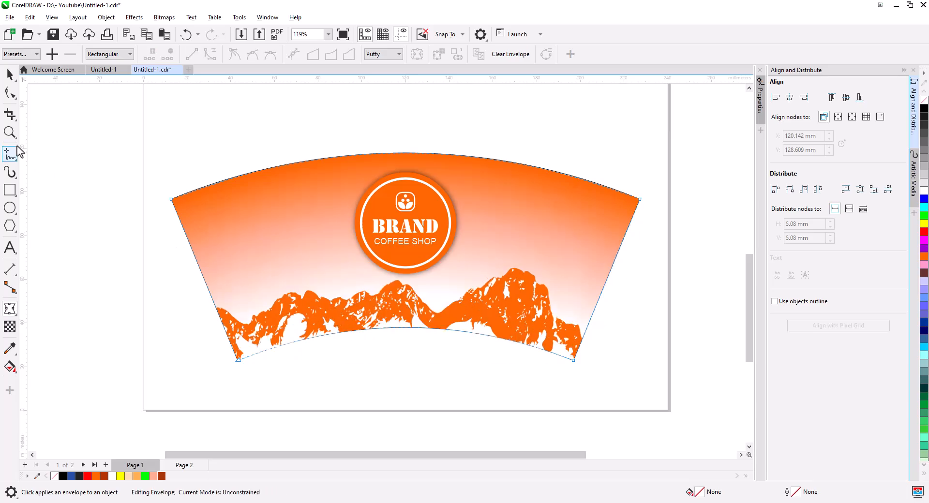